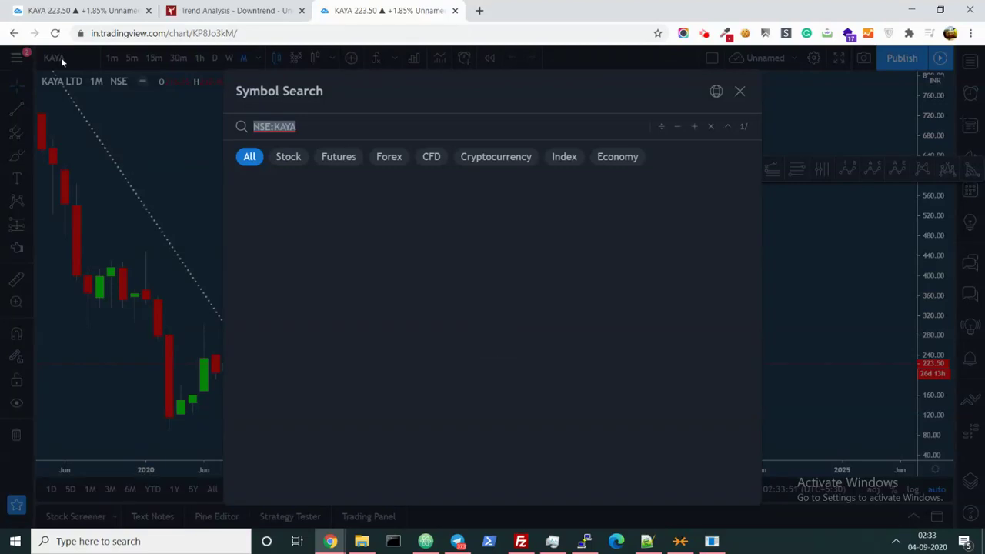
# Load the NSE stock RELIANCE into the monthly chart and bring its latest candles into view
pyautogui.write('ANCE')
pyautogui.press('Down')
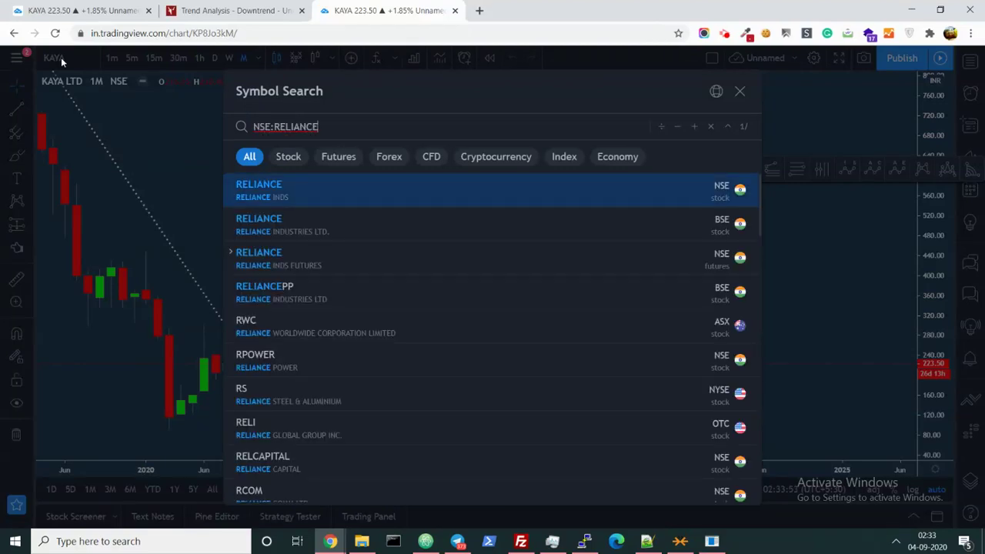
pyautogui.press('Return')
pyautogui.moveTo(358, 242); pyautogui.dragTo(664, 233)
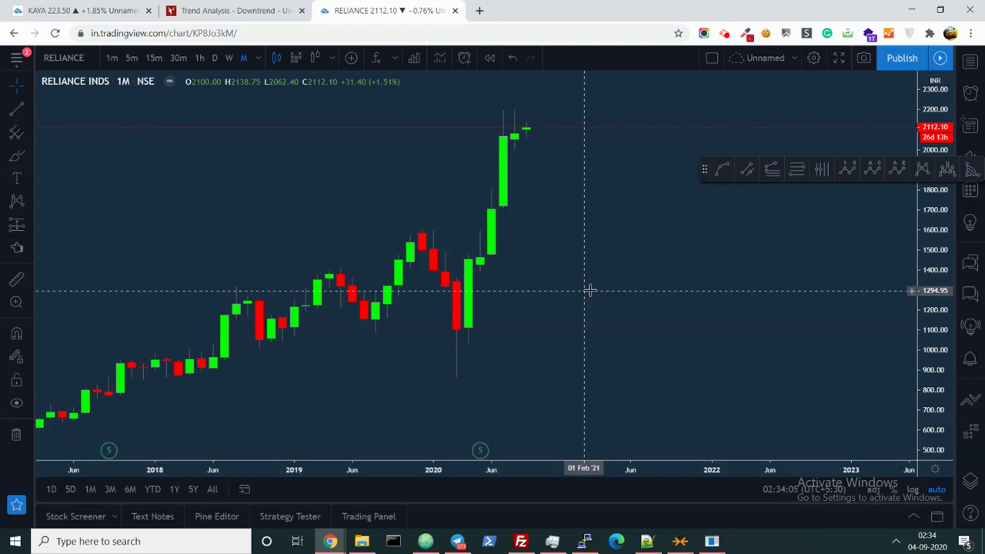
# Draw a nearly horizontal dotted trend line from the low of the September 2020 candle out to early 2022
pyautogui.click(16, 108)
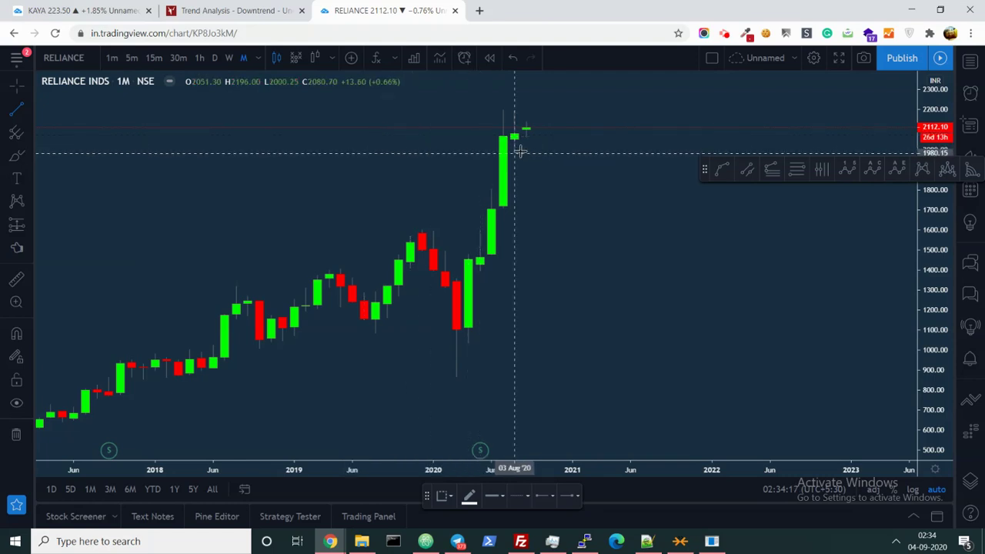
pyautogui.click(527, 137)
pyautogui.click(733, 139)
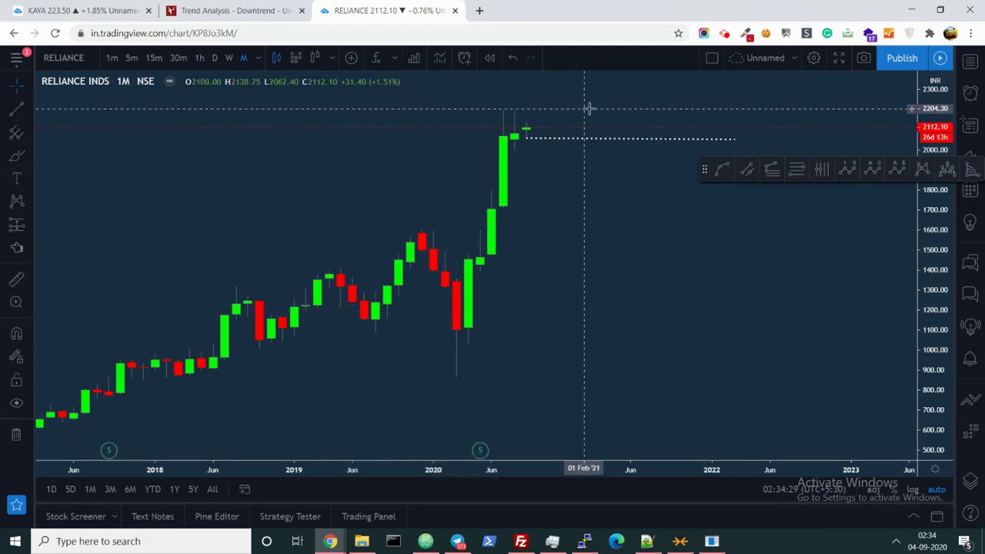
pyautogui.scroll(-2, 166, 362)
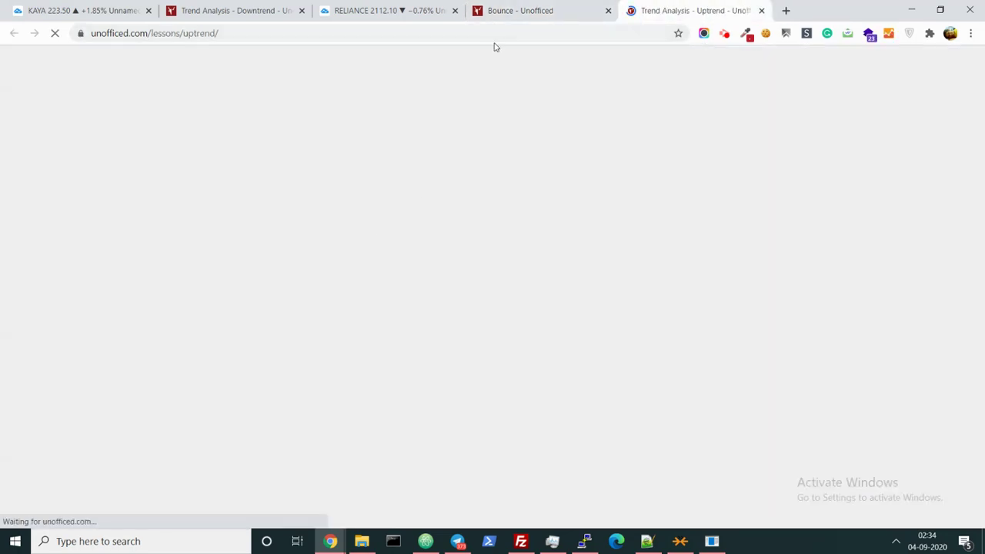
# Review the HHHL pattern definition in the Uptrend lesson, and return to the browser page with the Reliance chart
pyautogui.scroll(-2, 616, 345)
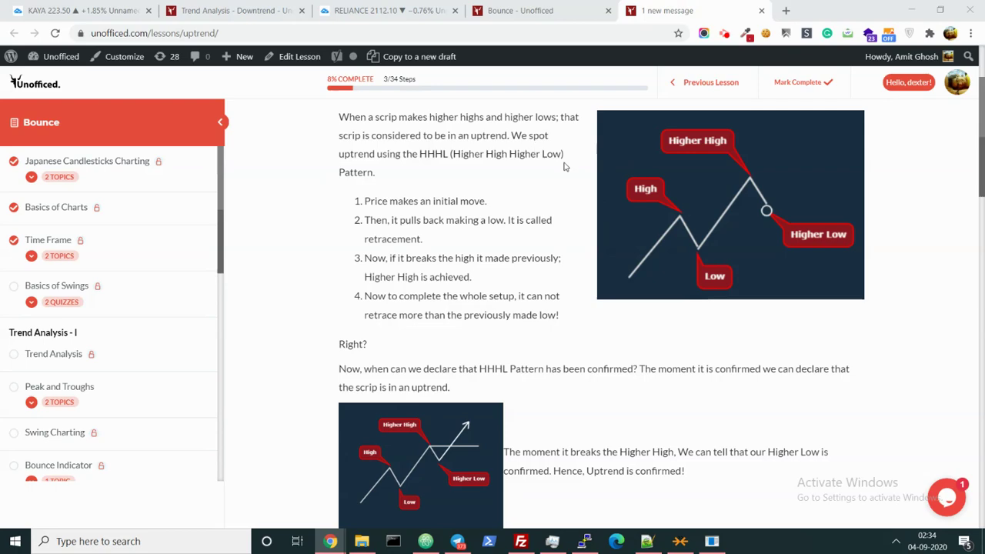
pyautogui.hotkey('ctrl', 'Tab')
pyautogui.hotkey('ctrl', 'Tab')
pyautogui.hotkey('ctrl', 'Tab')
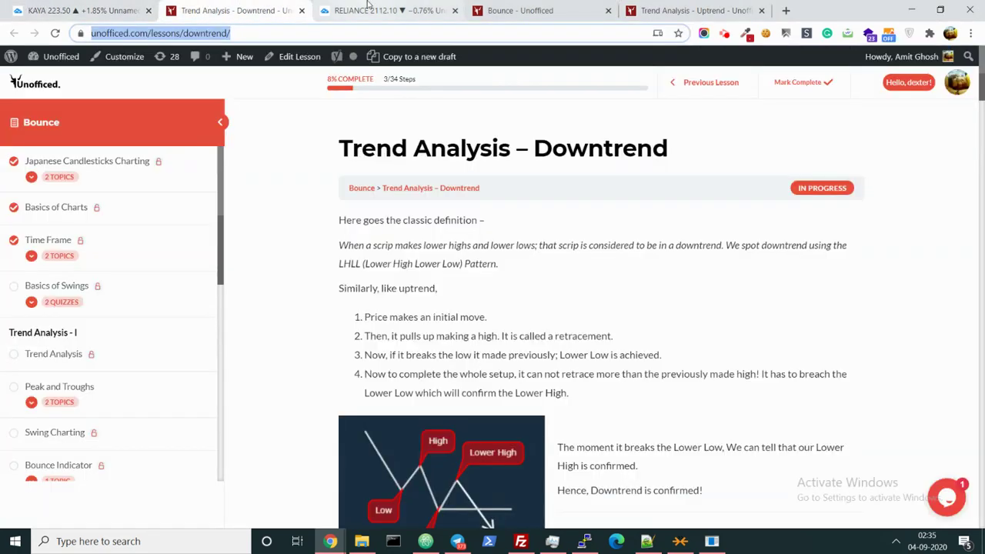
# Draw a solid rising trend line from December 2016 at about 508 to April 2017 at about 728
pyautogui.click(17, 109)
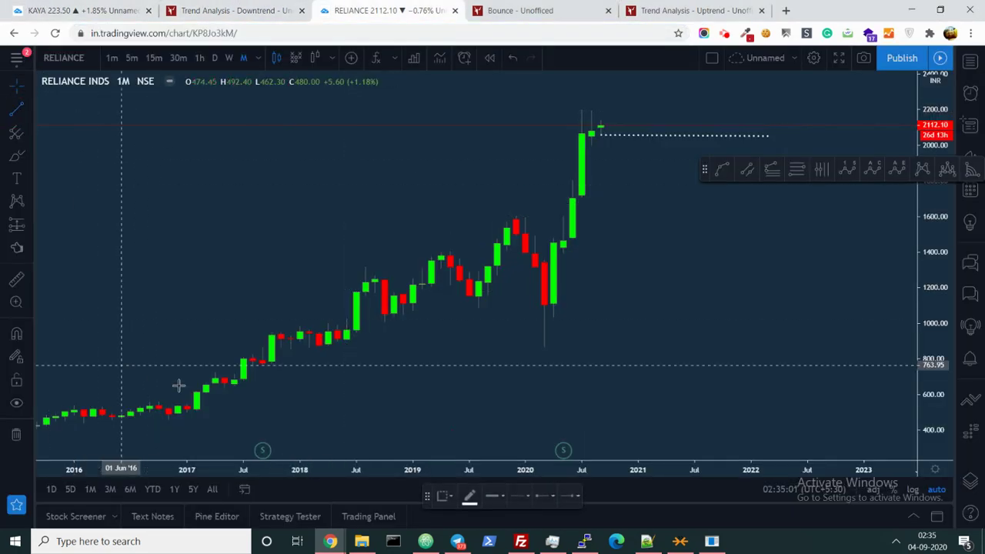
pyautogui.click(176, 403)
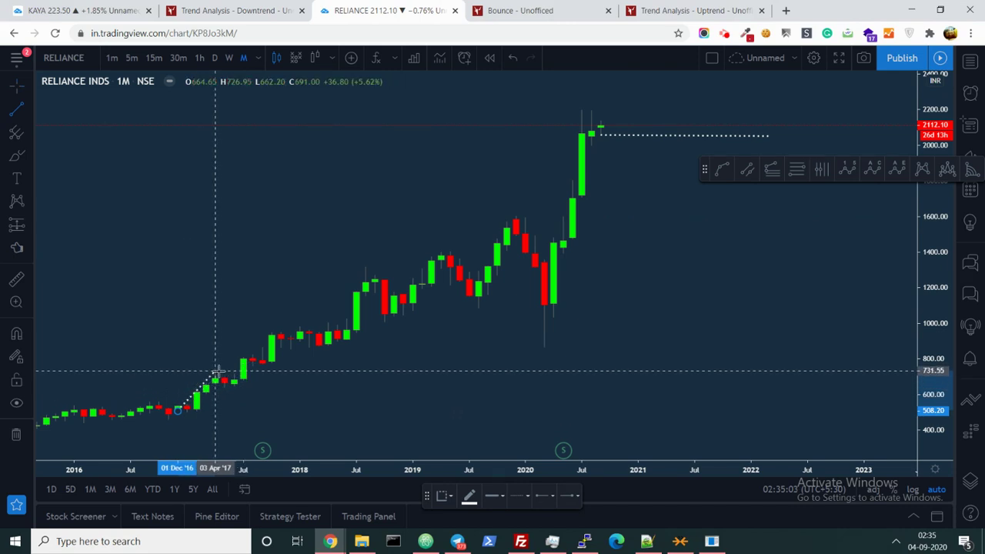
pyautogui.click(217, 372)
pyautogui.click(520, 495)
pyautogui.click(523, 471)
# Draw the pullback leg from April 2017 down to about 645 in June 2017 and the rising leg to about 822 in August 2017
pyautogui.click(17, 108)
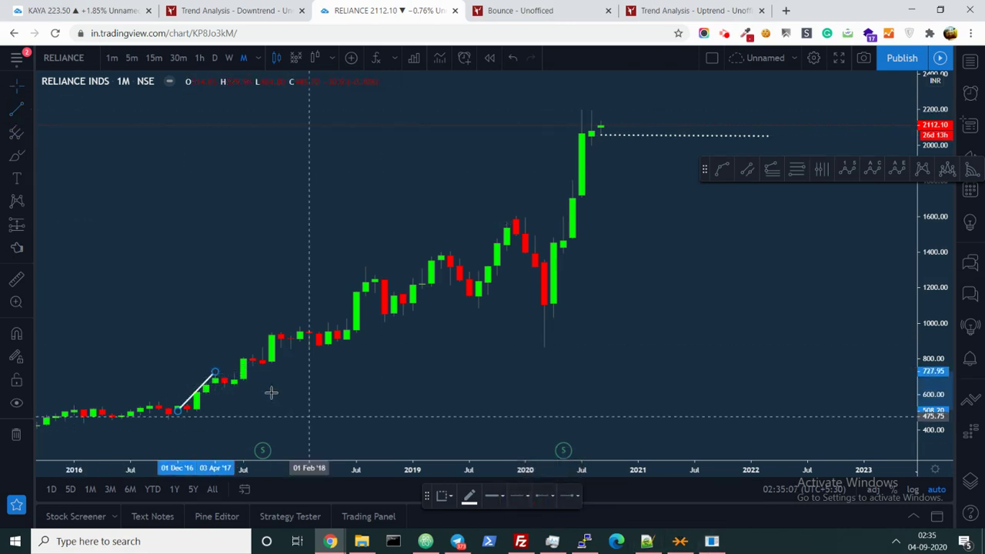
pyautogui.click(216, 373)
pyautogui.click(231, 384)
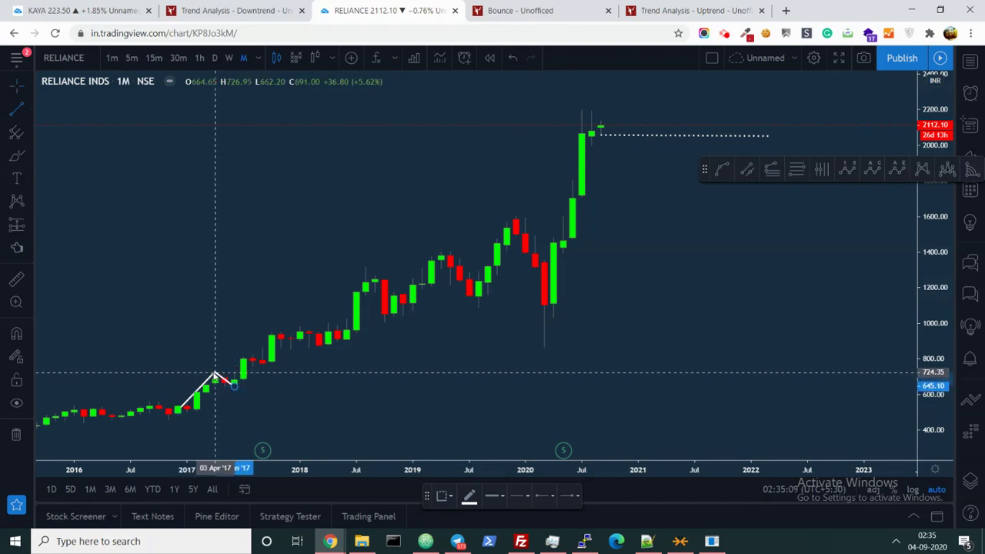
pyautogui.click(17, 109)
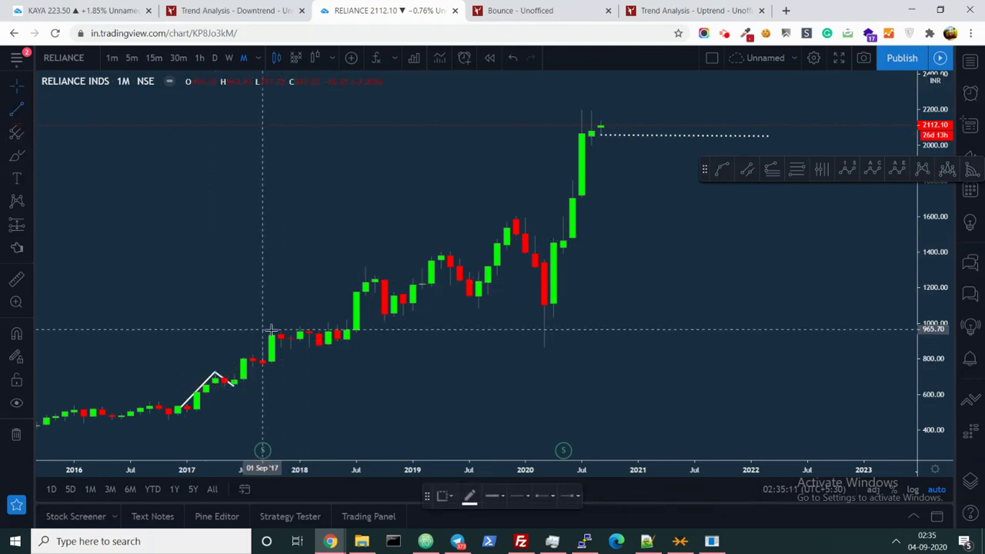
pyautogui.click(244, 354)
pyautogui.click(252, 358)
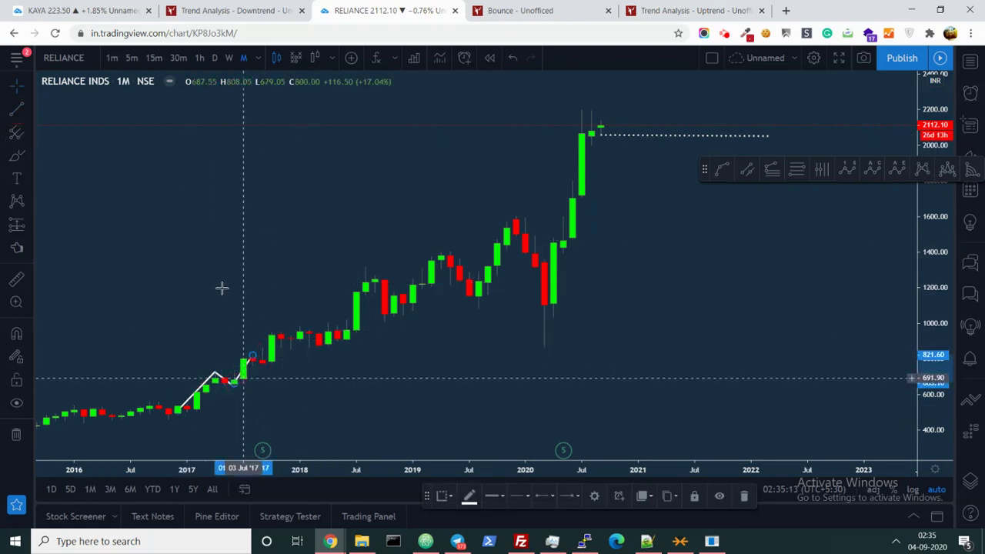
# Draw the pullback leg from August to September 2017 at about 764 and the rising leg to the October 2017 high
pyautogui.click(17, 109)
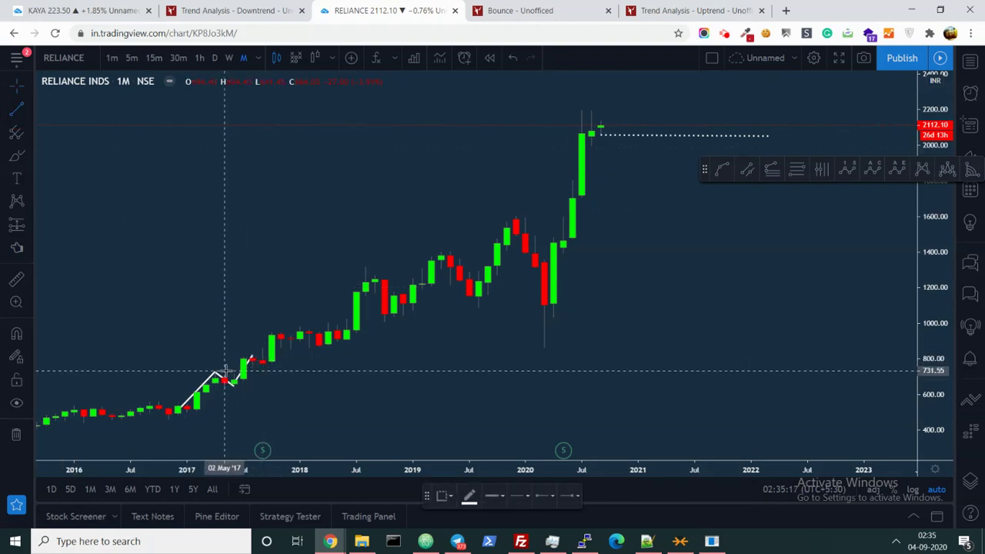
pyautogui.click(253, 357)
pyautogui.click(262, 365)
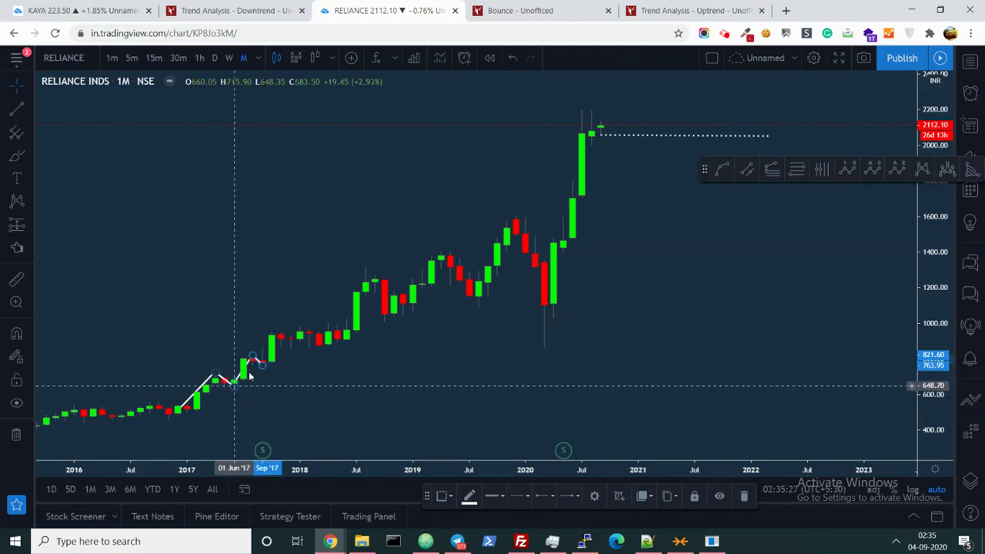
pyautogui.click(16, 109)
pyautogui.click(272, 359)
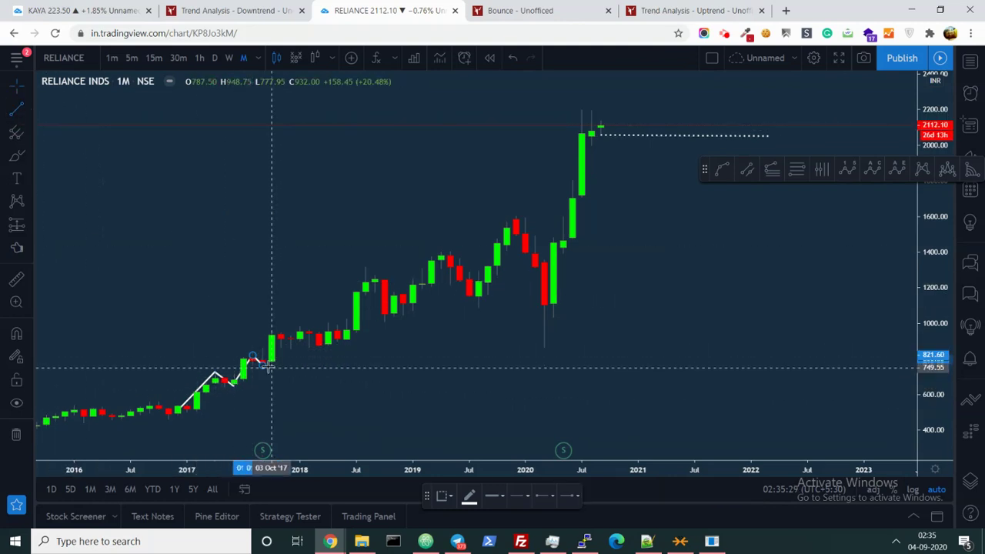
pyautogui.click(271, 332)
pyautogui.click(80, 150)
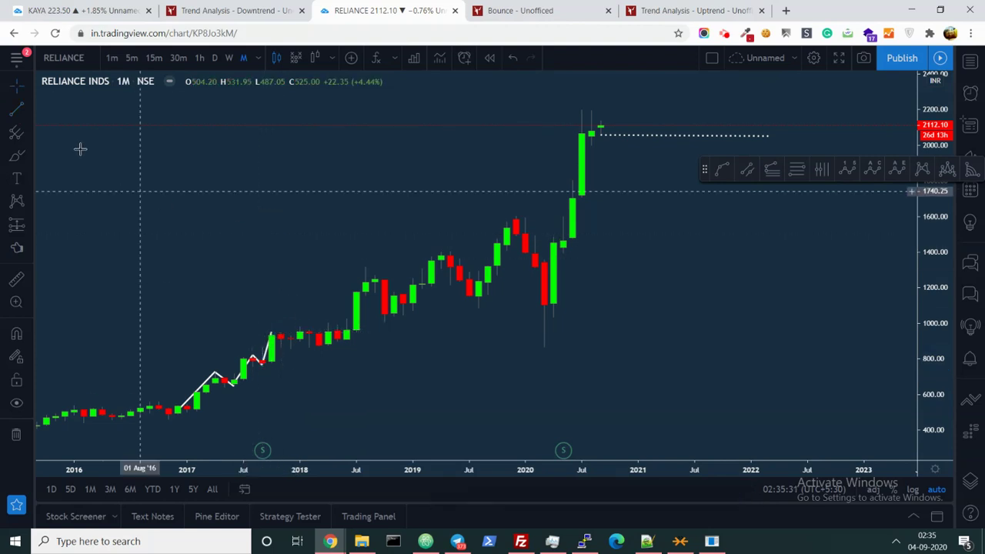
# Draw a slightly rising line above the highs, from August 2017 to about 1023 in August 2018
pyautogui.click(15, 115)
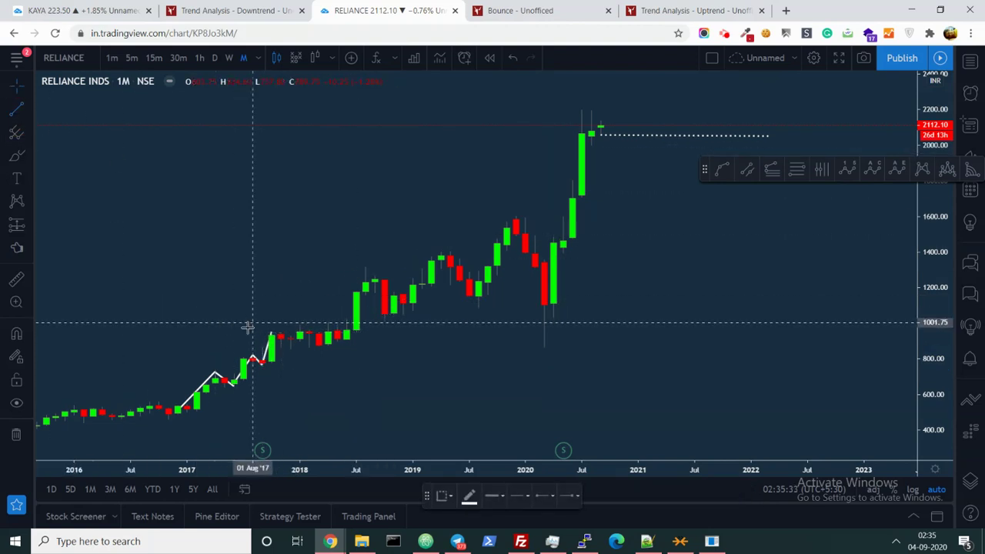
pyautogui.click(252, 329)
pyautogui.click(365, 319)
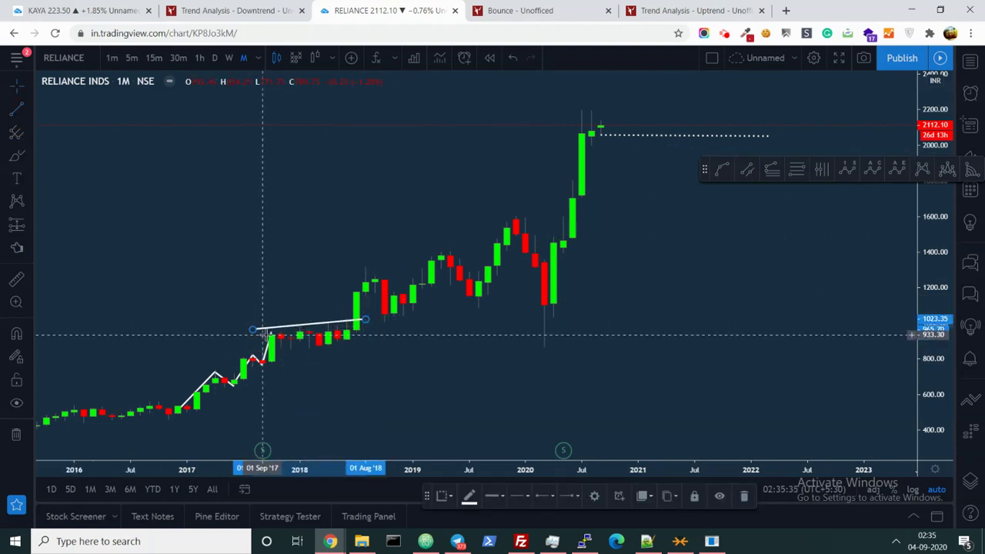
# Extend the rising leg from September 2017 to the January 2018 high and draw the pullback leg down to February 2018
pyautogui.moveTo(273, 336); pyautogui.dragTo(306, 339)
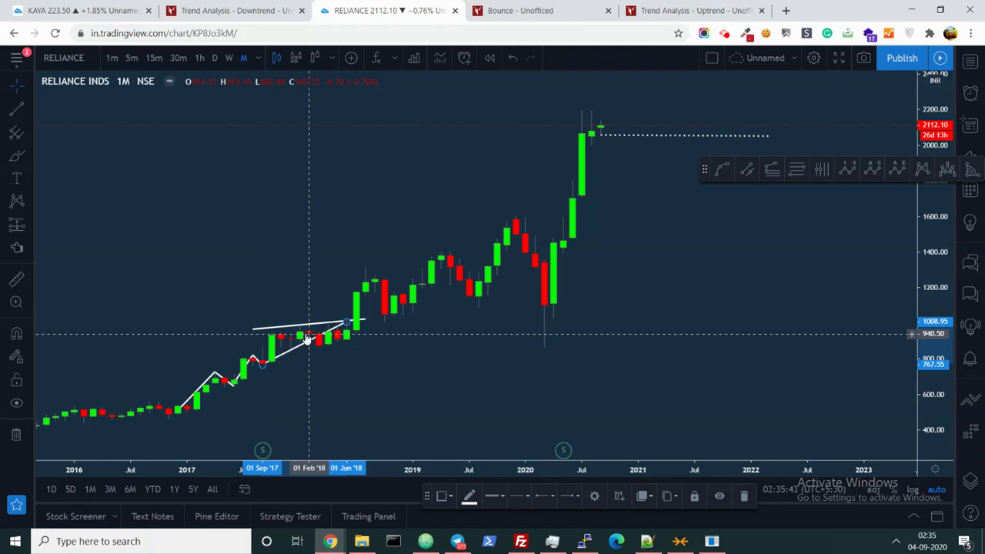
pyautogui.moveTo(346, 322); pyautogui.dragTo(300, 329)
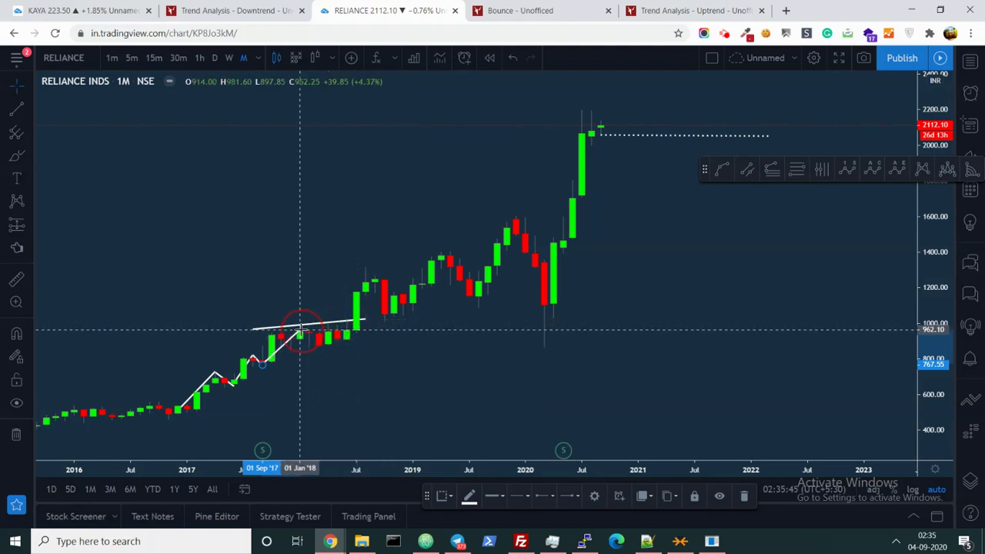
pyautogui.click(326, 269)
pyautogui.click(17, 111)
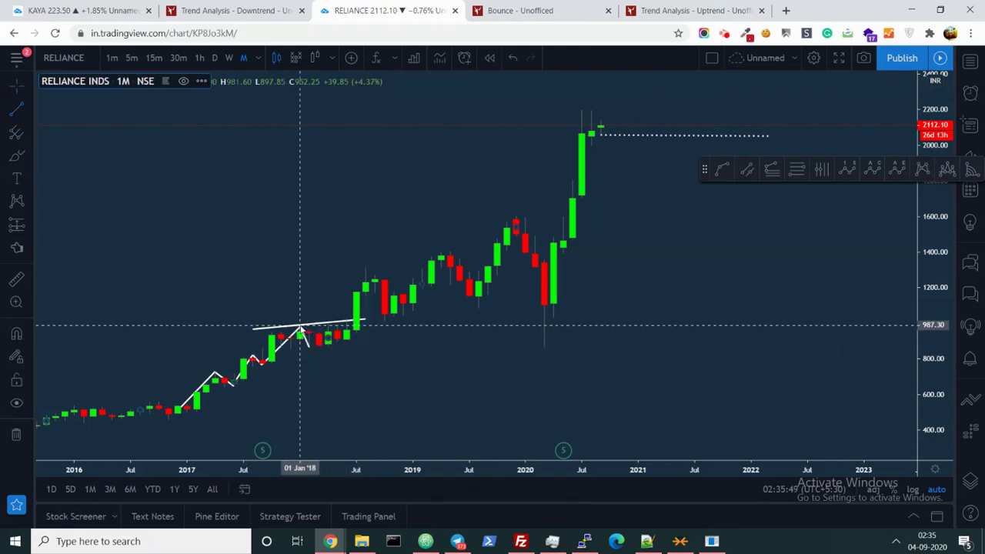
# Delete the line above the highs and draw the rising leg from about 879 in February 2018 to about 1312 in August 2018
pyautogui.press('Delete')
pyautogui.click(17, 110)
pyautogui.click(315, 325)
pyautogui.click(308, 344)
pyautogui.click(361, 265)
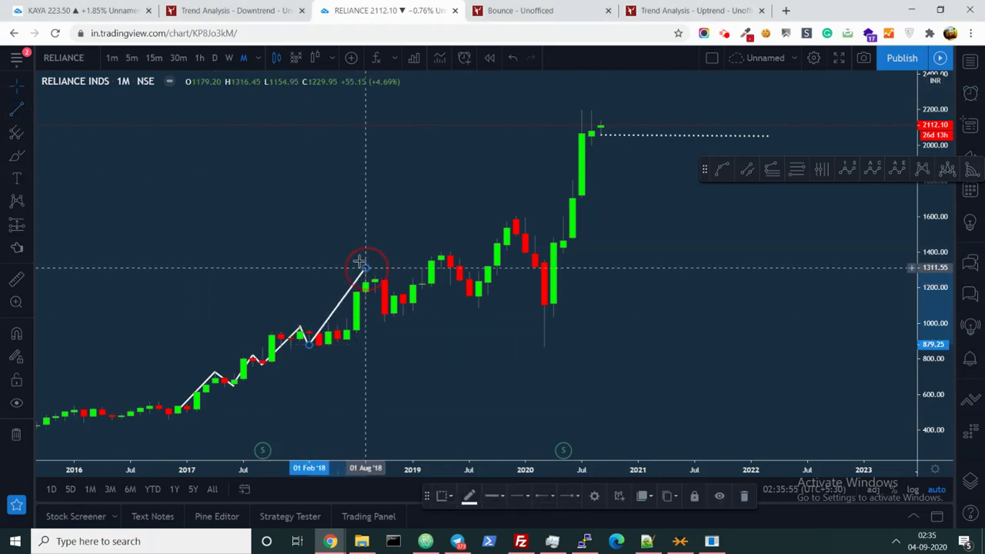
# Draw the pullback leg from August 2018 to about 1005 in October 2018 and the rising leg to the April 2019 high
pyautogui.click(17, 110)
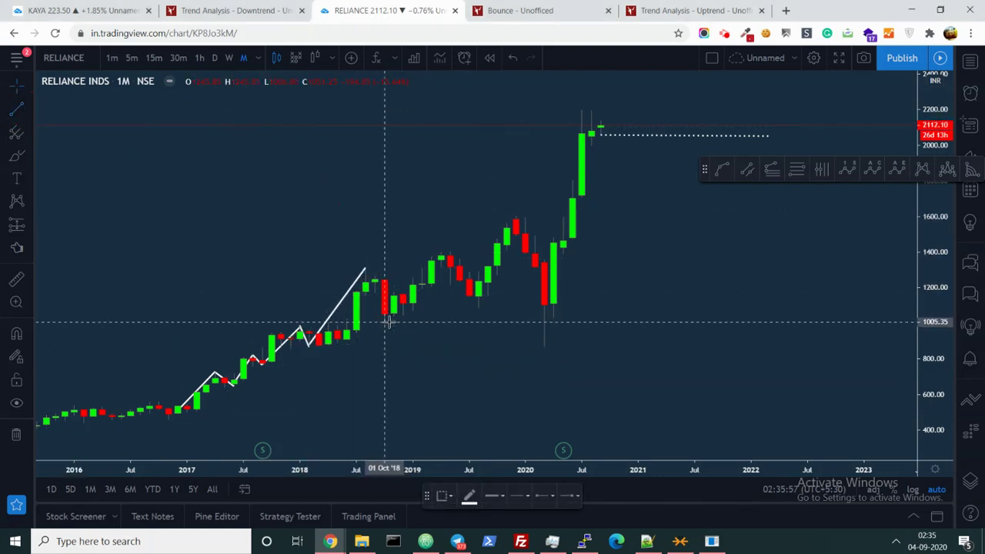
pyautogui.click(384, 322)
pyautogui.click(365, 269)
pyautogui.click(17, 110)
pyautogui.click(384, 322)
pyautogui.click(444, 253)
# Draw the pullback leg from April 2019 to the August 2019 low and the rising leg to about 1589 in December 2019
pyautogui.click(440, 254)
pyautogui.click(478, 306)
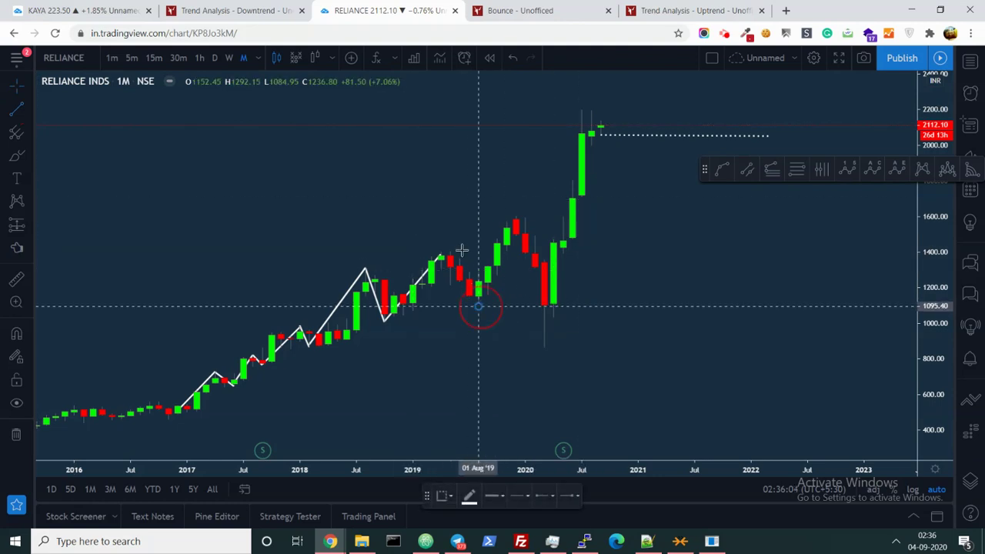
pyautogui.click(479, 179)
pyautogui.click(23, 112)
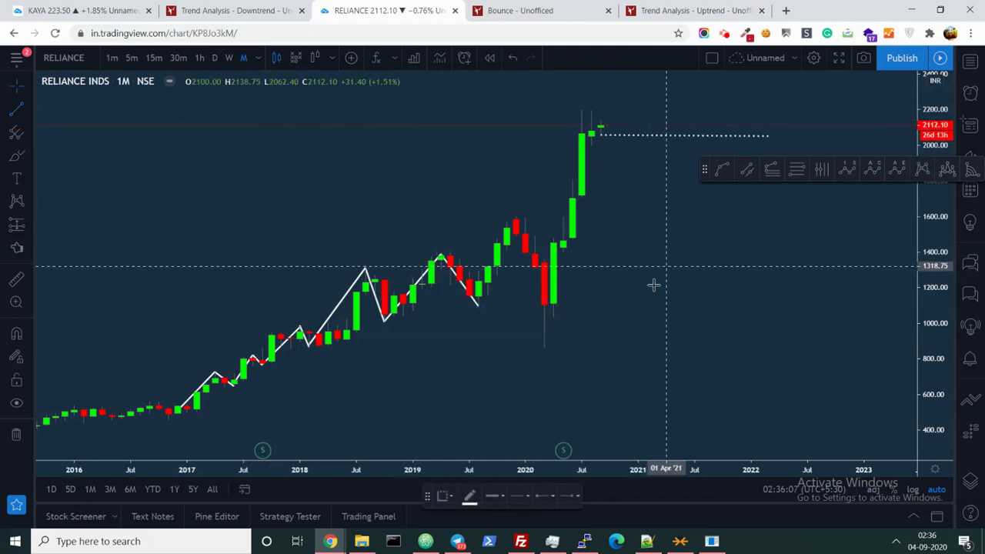
pyautogui.click(478, 305)
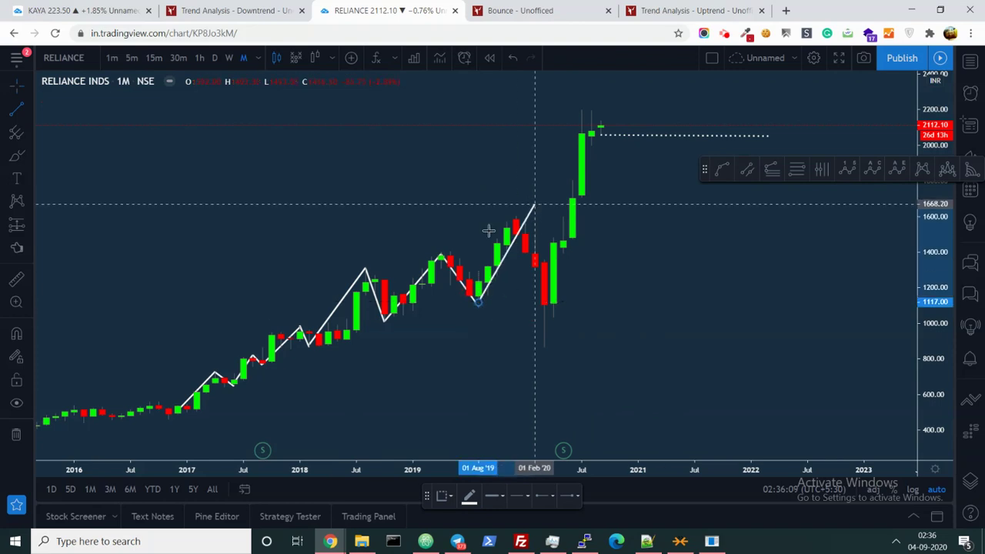
pyautogui.click(516, 221)
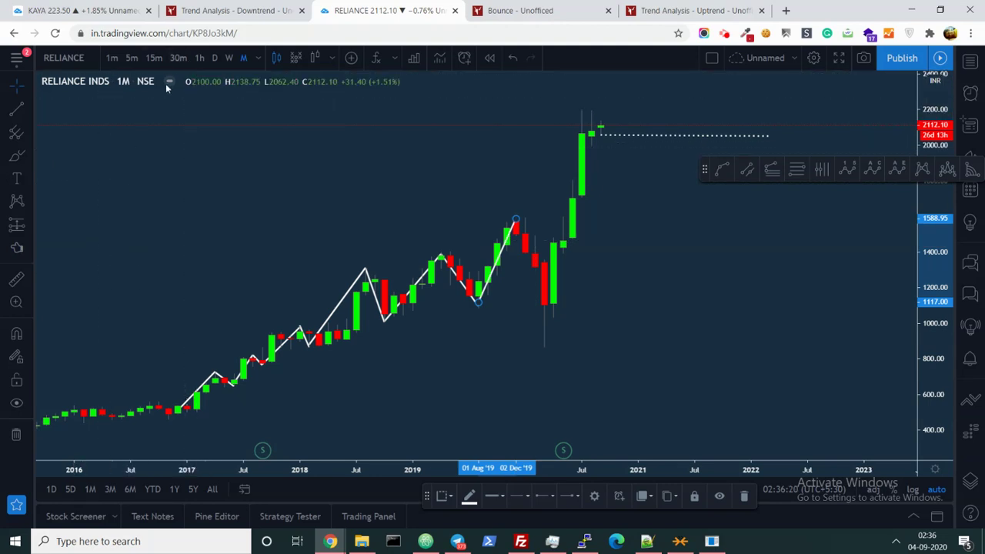
# Draw a dotted support trend line under the swing lows from October 2016 at about 461 to March 2021 at about 1434
pyautogui.click(16, 110)
pyautogui.click(158, 418)
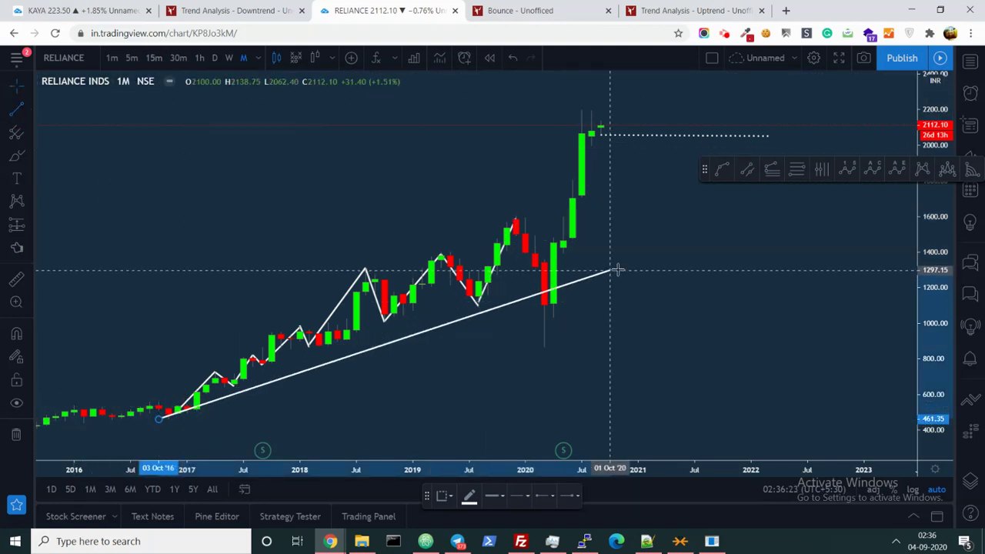
pyautogui.click(655, 246)
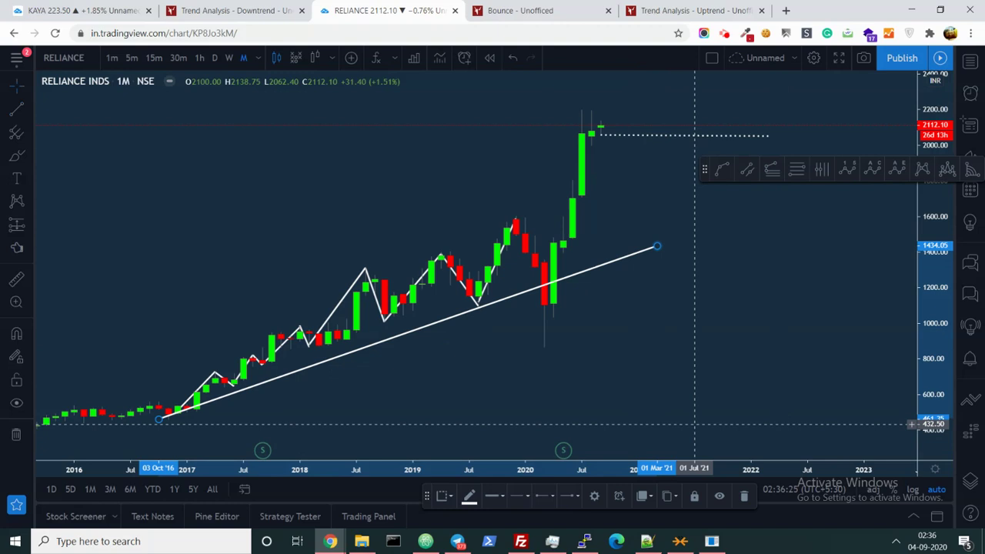
pyautogui.click(512, 498)
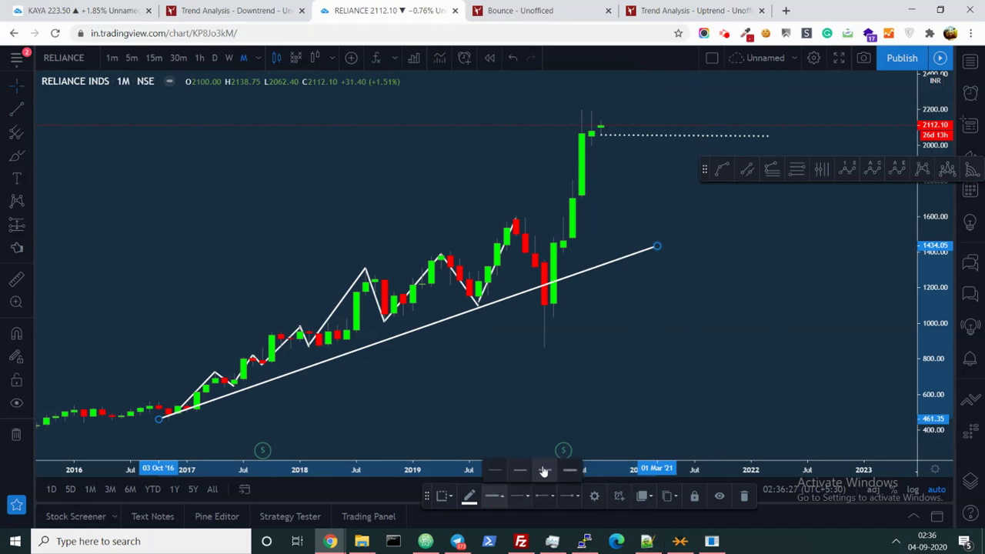
pyautogui.click(569, 470)
pyautogui.click(670, 350)
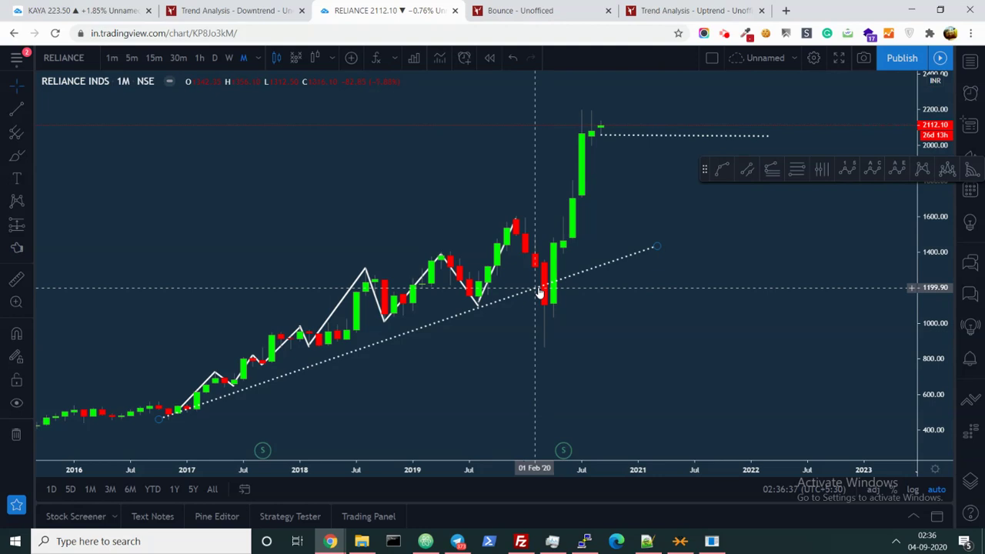
# Draw a nearly horizontal dotted line from the March 2020 low at about 850 to March 2021 at about 836
pyautogui.click(16, 110)
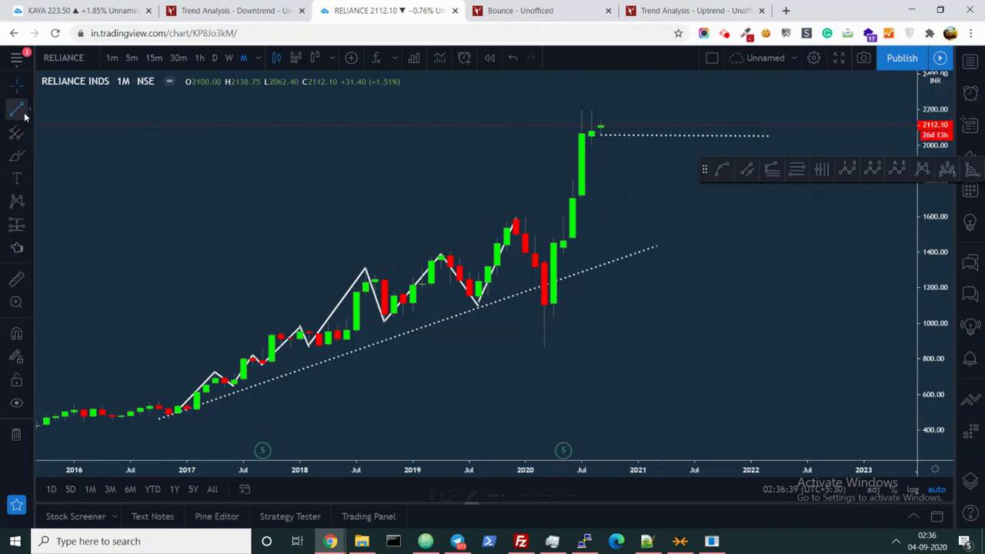
pyautogui.click(541, 351)
pyautogui.click(657, 352)
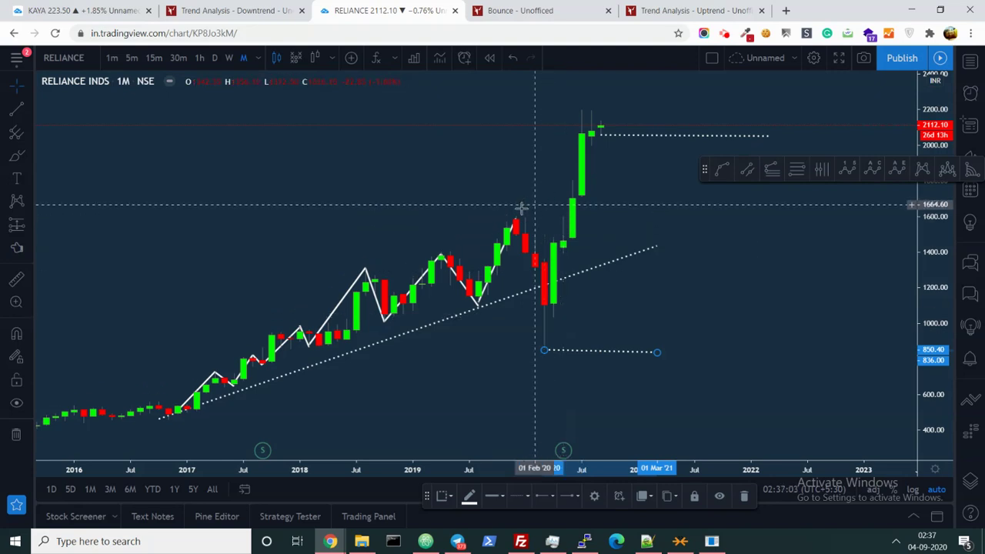
# Draw a Fib Retracement from the November 2016 low at 461.35 to the December 2019 high at 1603.35, and delete it after inspection
pyautogui.click(28, 132)
pyautogui.click(69, 293)
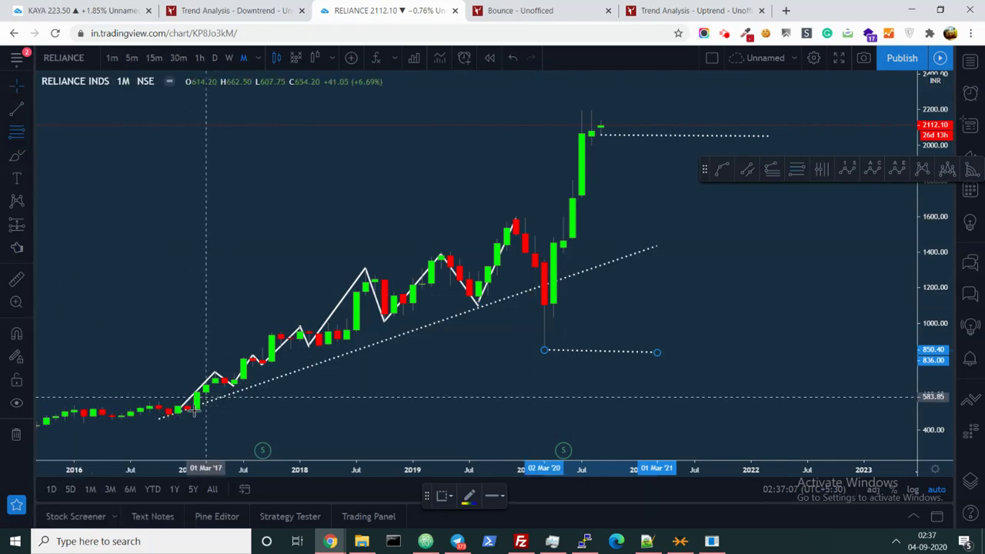
pyautogui.click(168, 418)
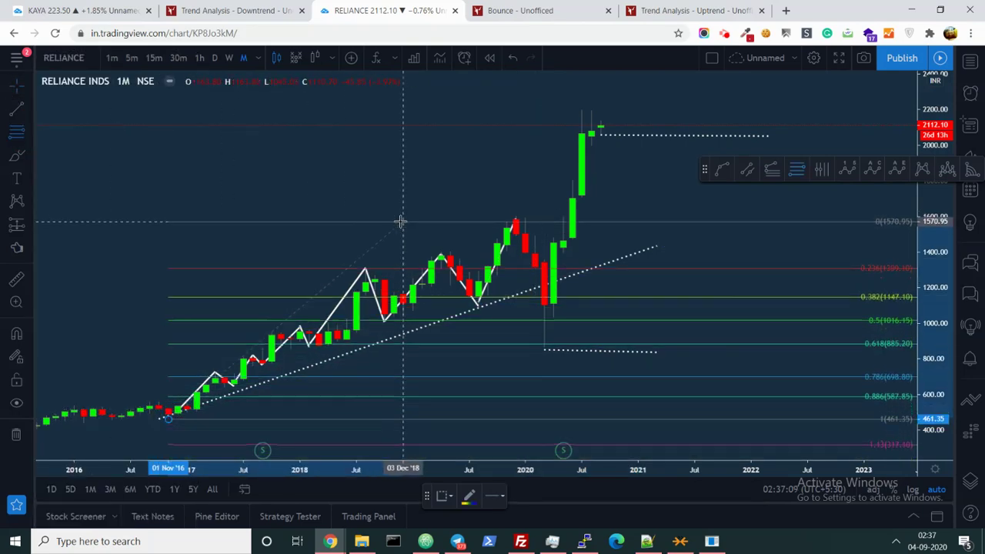
pyautogui.click(516, 217)
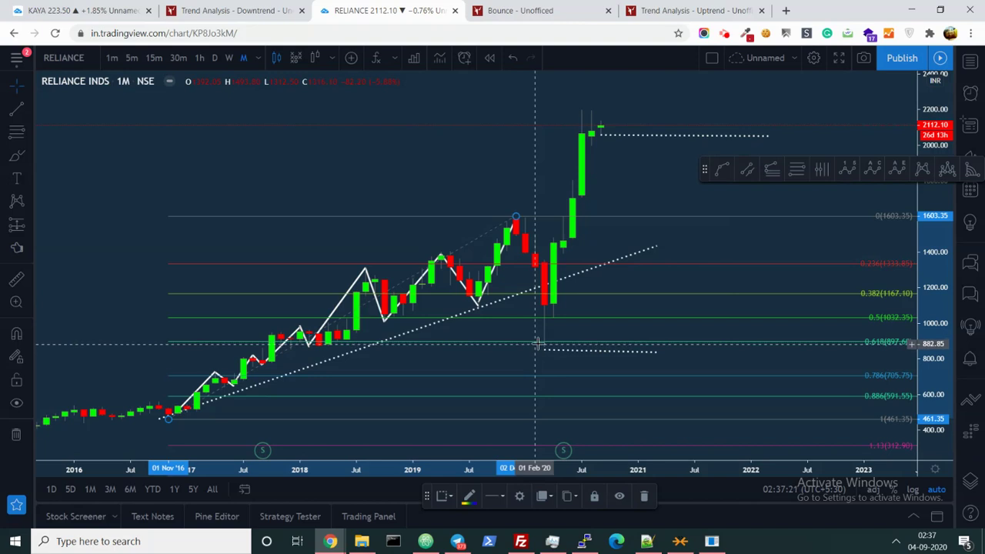
pyautogui.click(544, 218)
pyautogui.press('Delete')
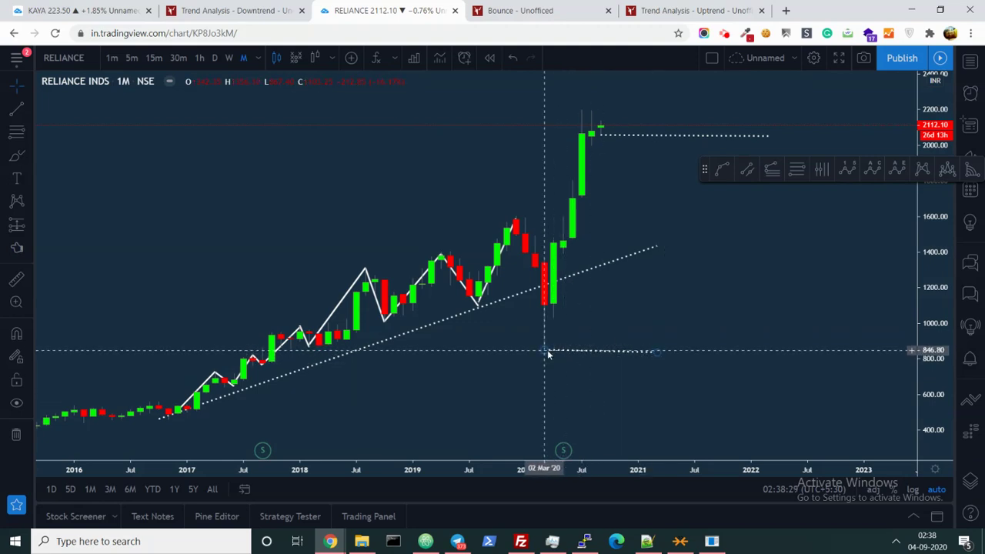
# Draw a solid falling leg from the December 2019 high at about 1571 to the March 2020 low at about 868
pyautogui.click(29, 132)
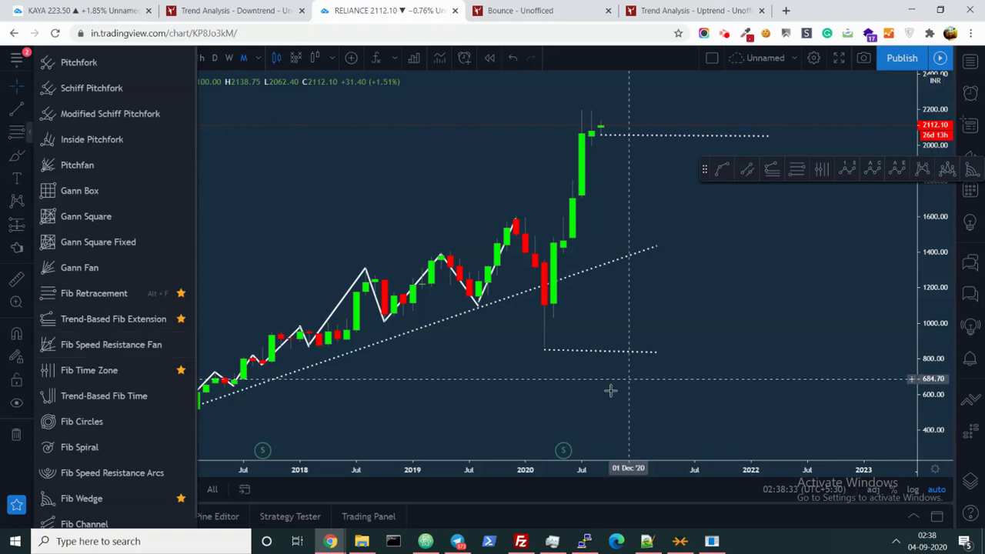
pyautogui.click(17, 108)
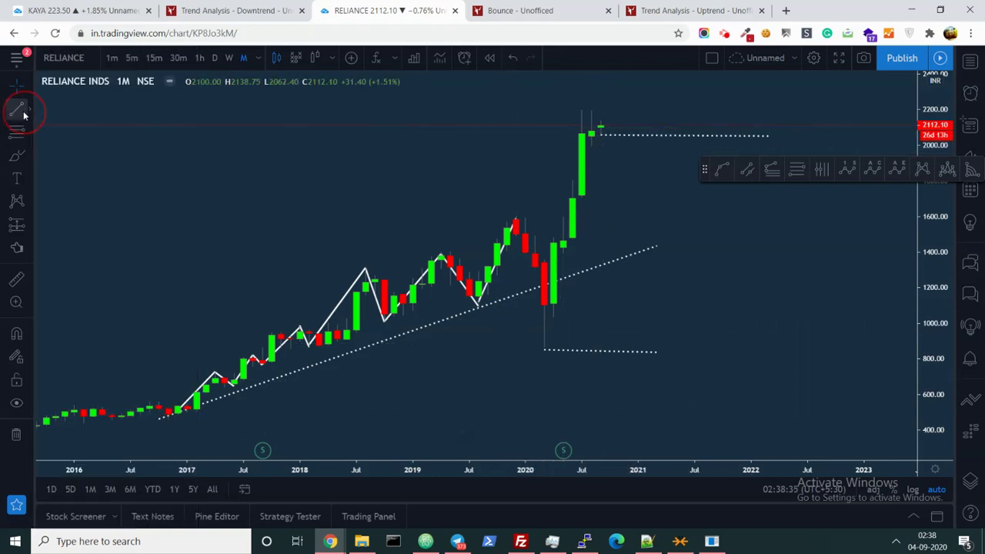
pyautogui.click(516, 224)
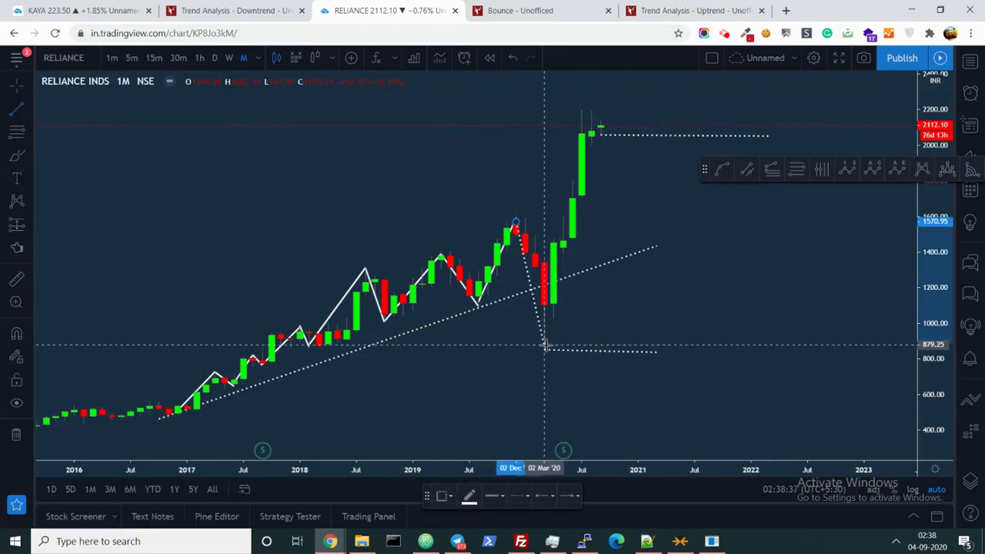
pyautogui.click(545, 348)
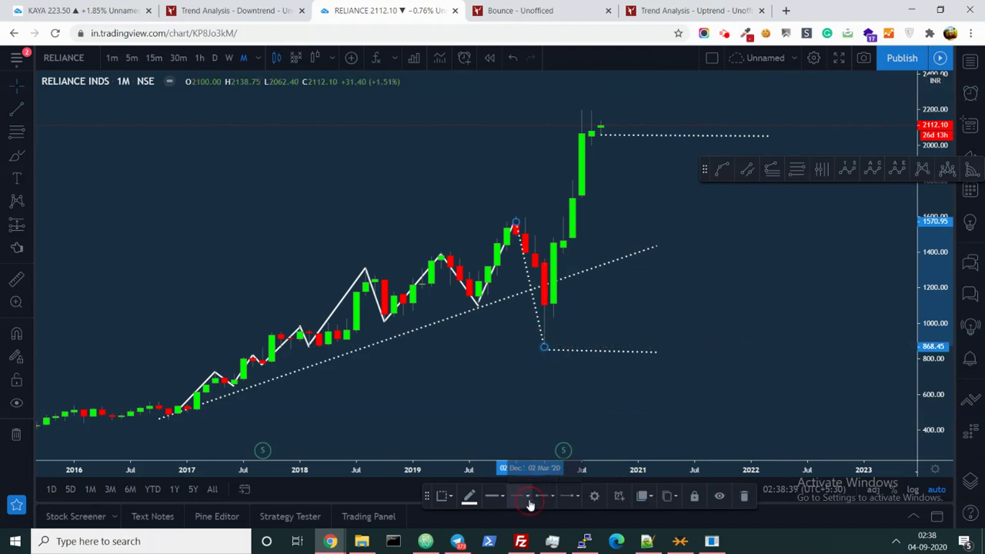
pyautogui.click(284, 236)
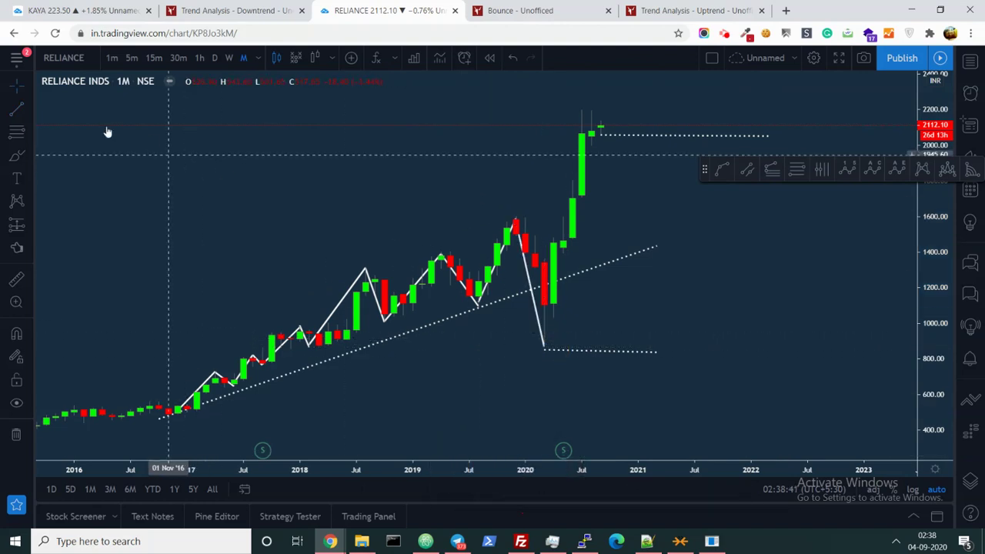
# Draw a rising leg from the March 2020 low at about 872 to the August 2020 high at about 2205, ending in an arrow
pyautogui.click(17, 110)
pyautogui.click(545, 347)
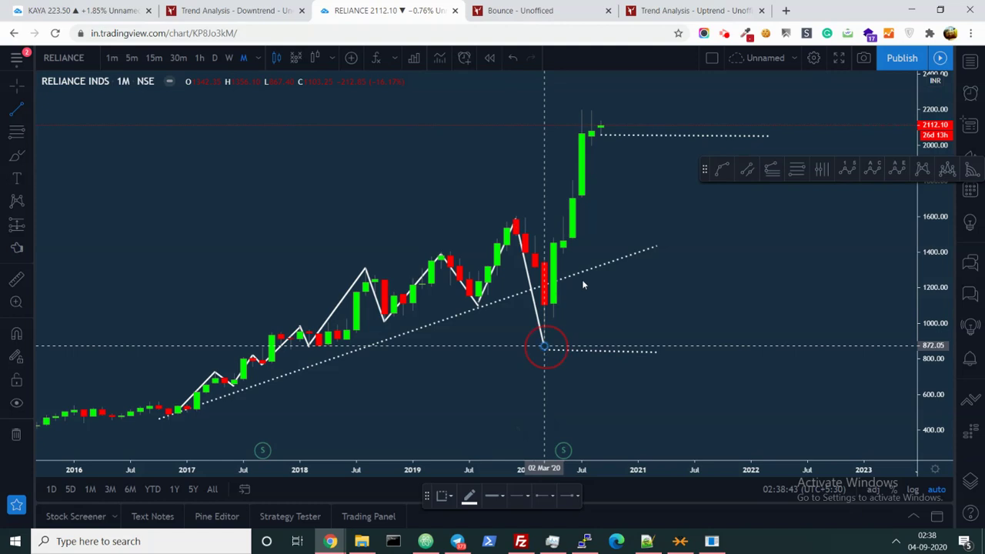
pyautogui.click(592, 109)
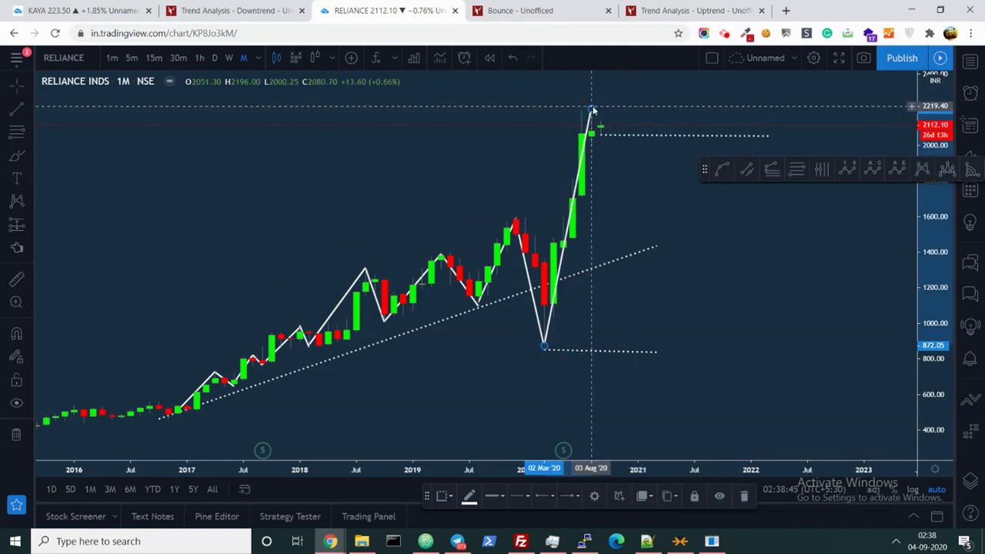
pyautogui.click(520, 498)
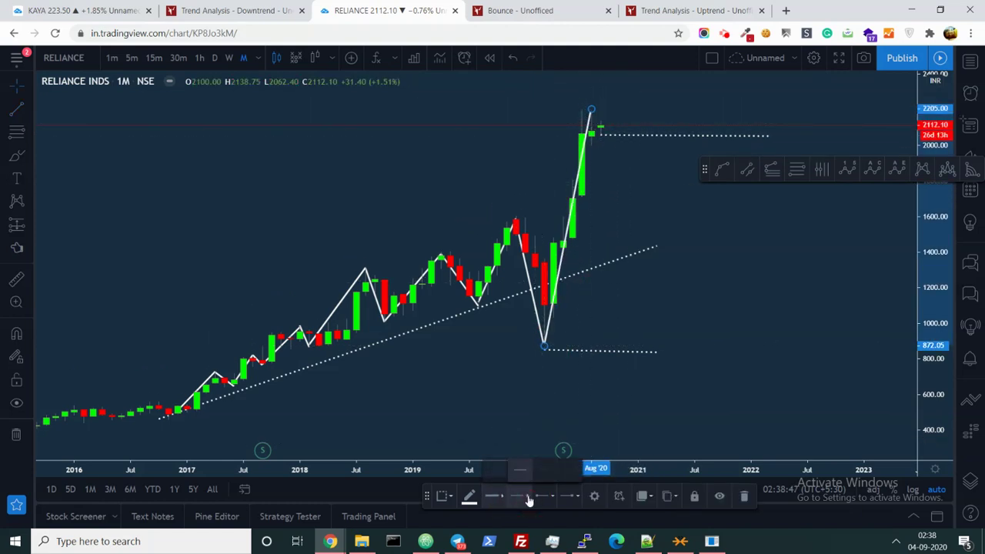
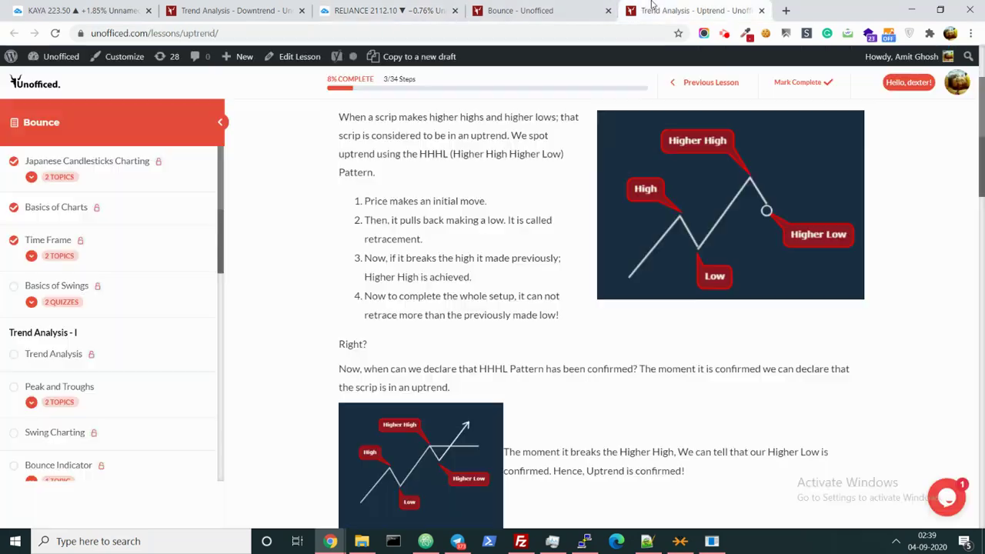
# Review the HHHL confirmation diagrams in the uptrend lesson and draw a horizontal arrow on the Reliance chart from December 2016 at about 742
pyautogui.scroll(-3, 767, 295)
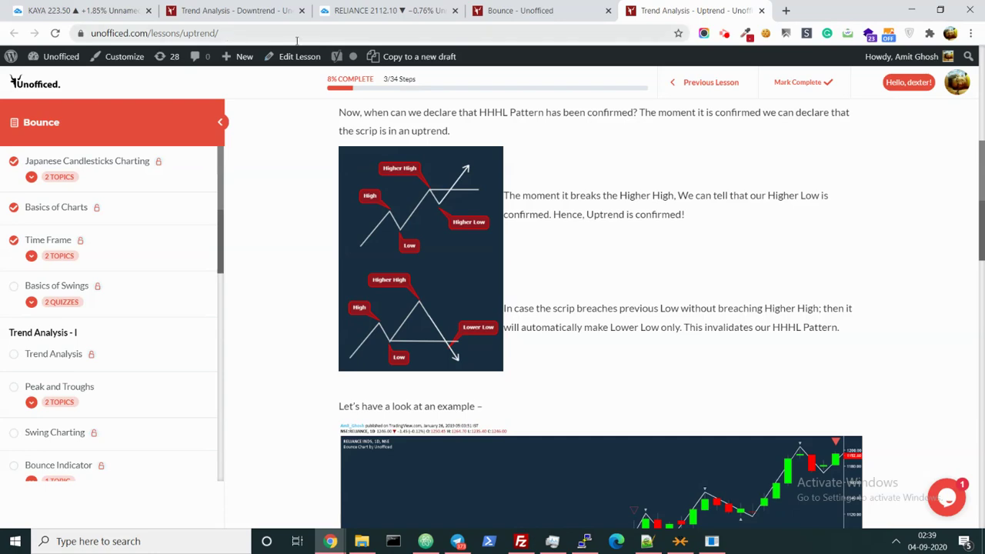
pyautogui.click(388, 10)
pyautogui.click(17, 109)
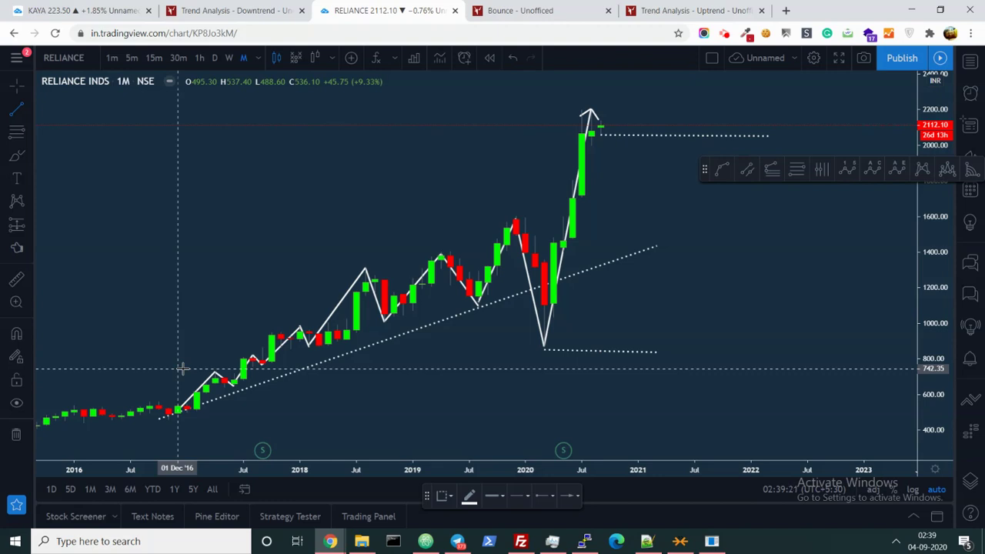
pyautogui.moveTo(182, 369); pyautogui.dragTo(379, 370)
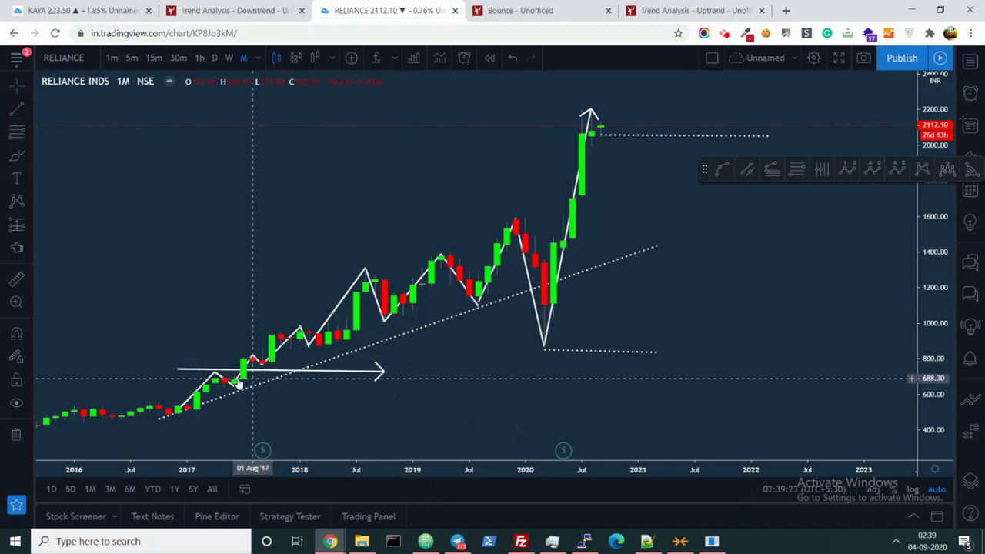
# Shift the horizontal arrow along the swing lows to the August 2019 low at about 1102, and delete it after comparing the levels
pyautogui.moveTo(305, 370); pyautogui.dragTo(484, 374)
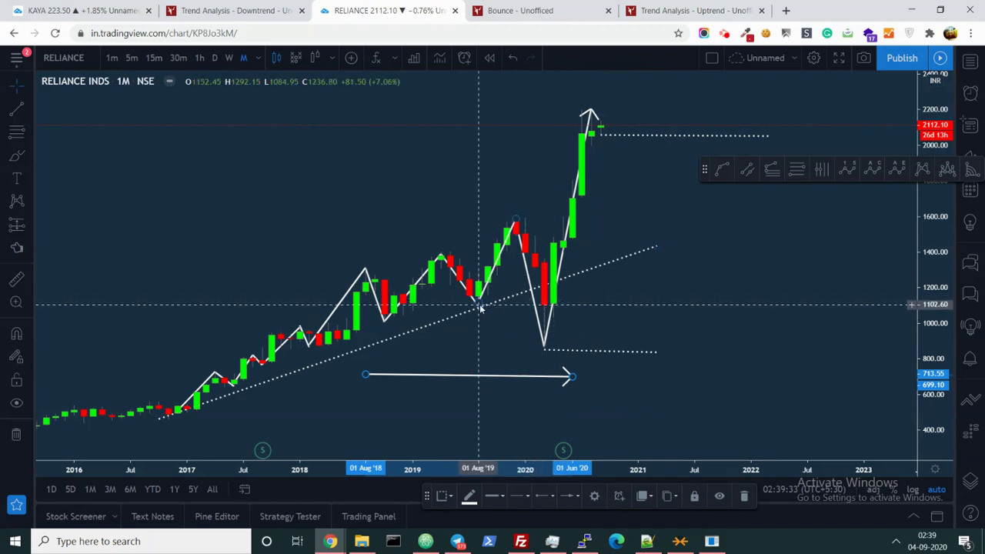
pyautogui.moveTo(463, 376); pyautogui.dragTo(611, 308)
pyautogui.click(539, 337)
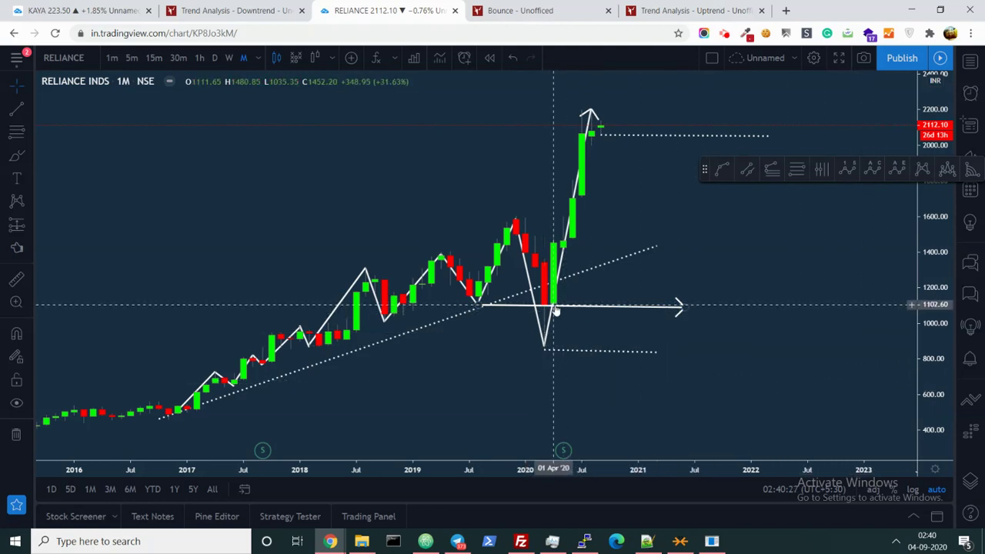
pyautogui.click(678, 306)
pyautogui.press('Delete')
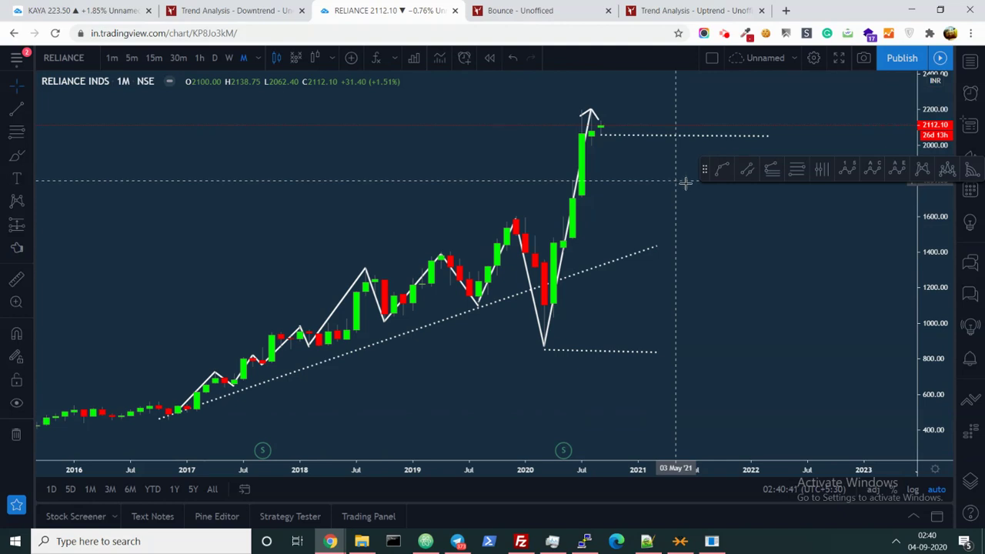
# Open the account's public profile page in a new browser tab
pyautogui.click(17, 58)
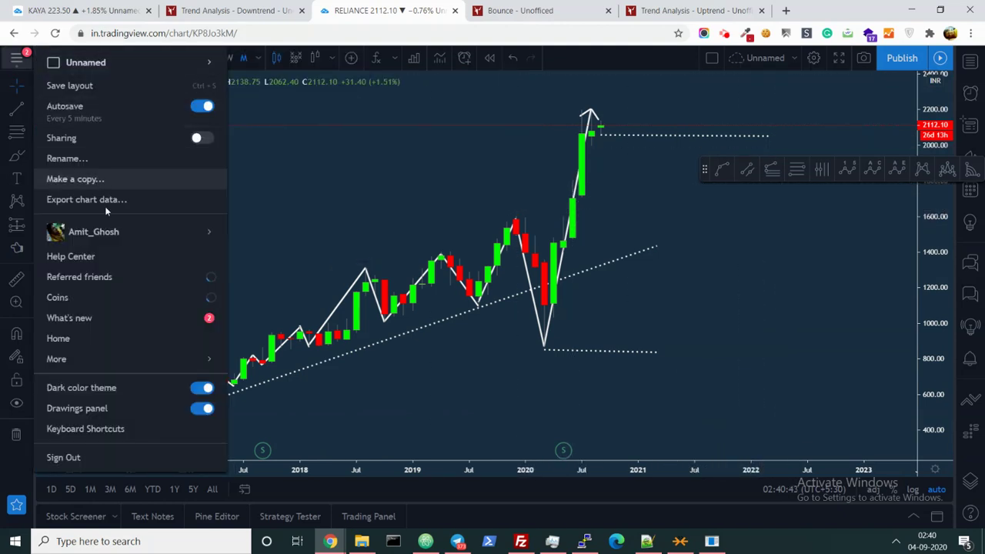
pyautogui.moveTo(208, 232)
pyautogui.middleClick(244, 227)
pyautogui.click(461, 10)
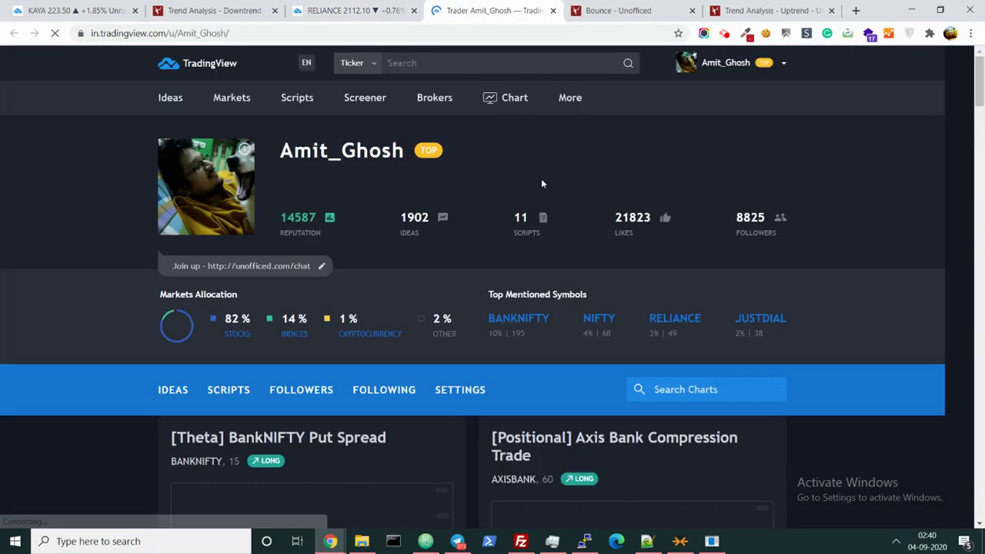
# Browse the profile's published trade ideas and open the [Positional] GMR Infra Short Idea
pyautogui.scroll(-6, 541, 184)
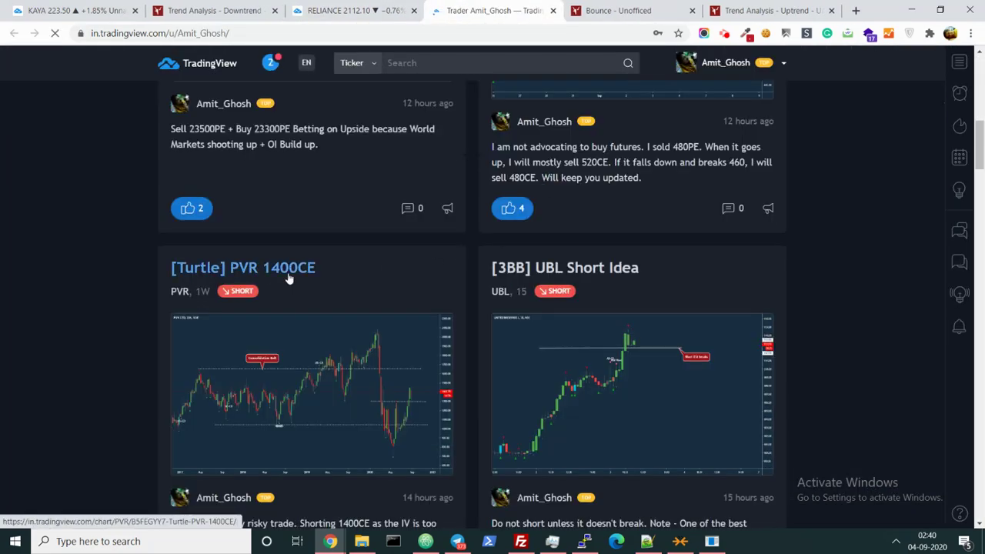
pyautogui.scroll(-14, 539, 295)
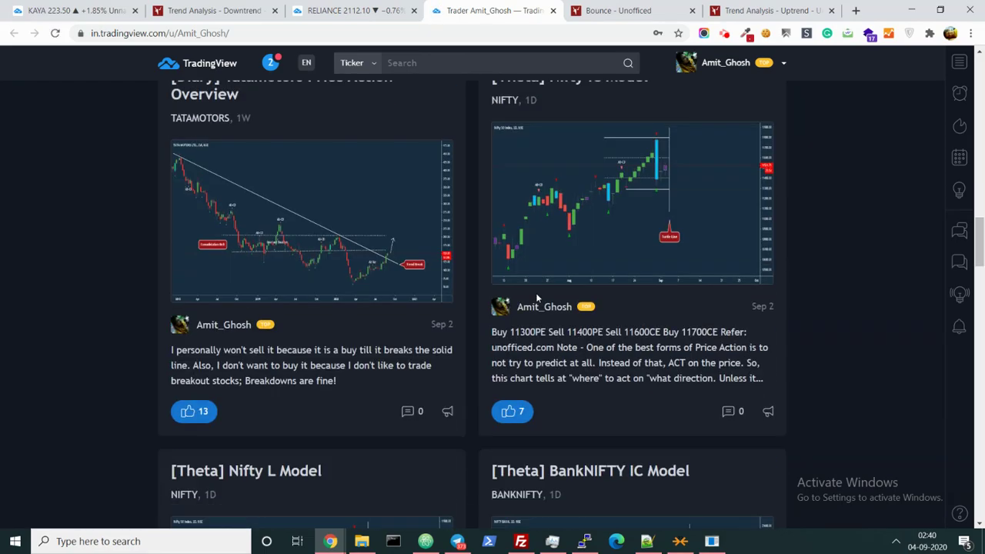
pyautogui.scroll(-11, 537, 299)
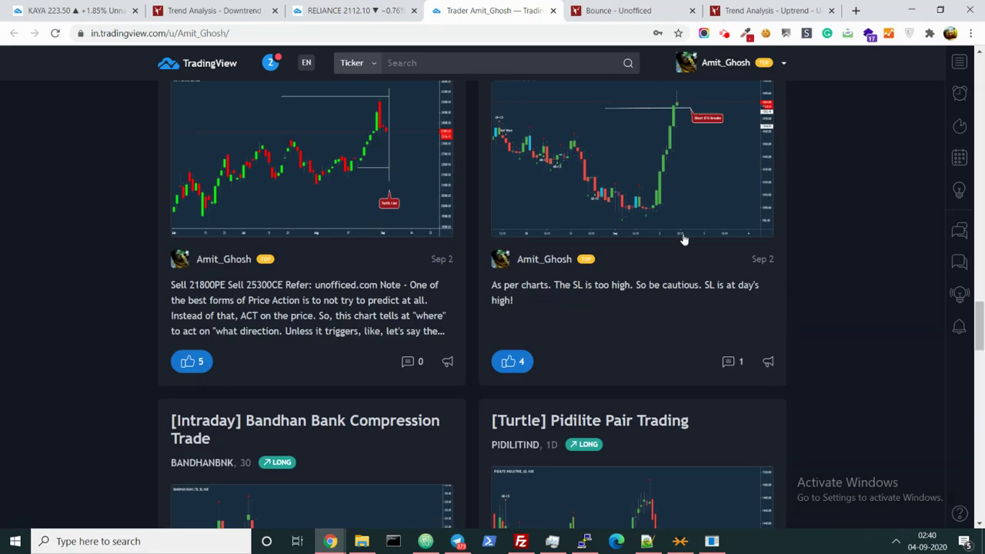
pyautogui.scroll(-6, 685, 227)
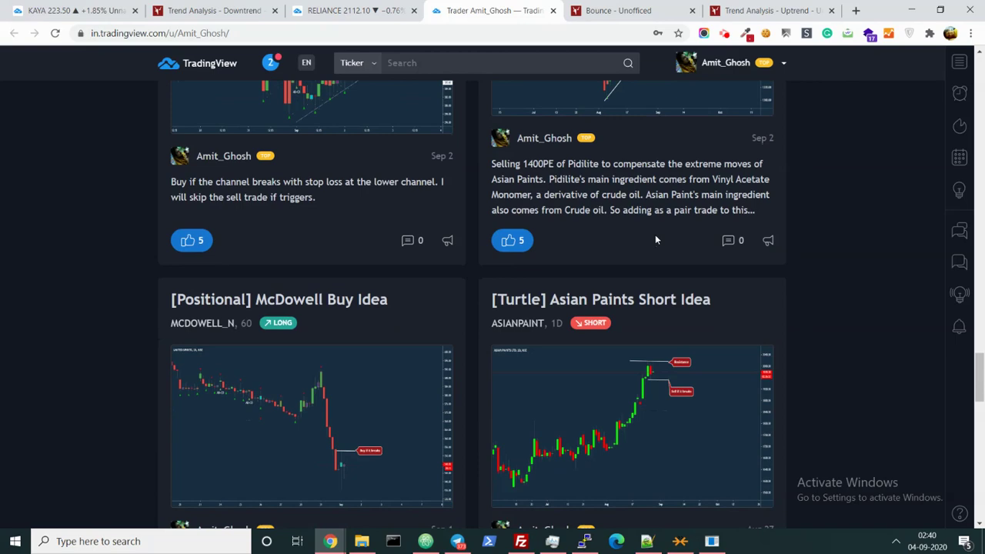
pyautogui.scroll(-4, 652, 304)
pyautogui.scroll(-2, 649, 304)
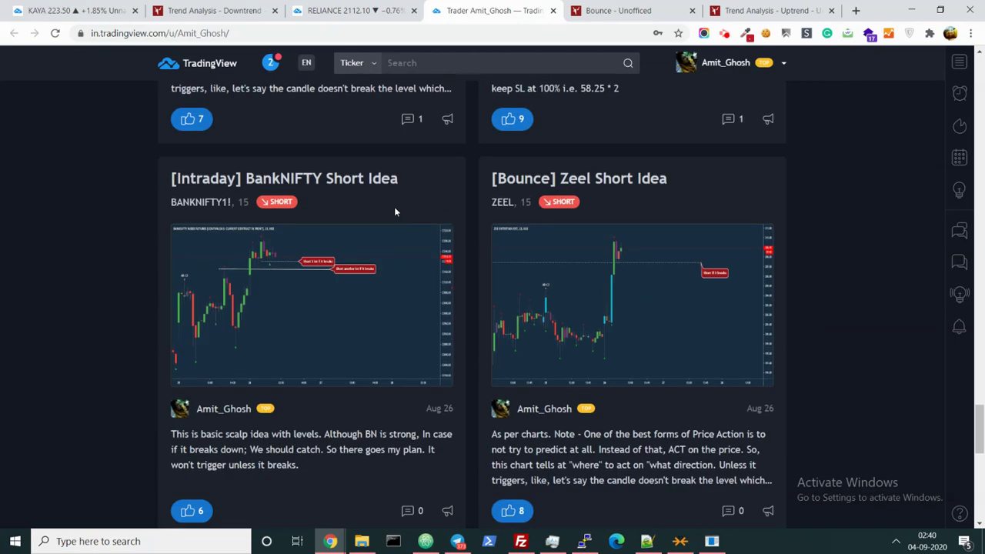
pyautogui.scroll(-4, 638, 235)
pyautogui.click(504, 273)
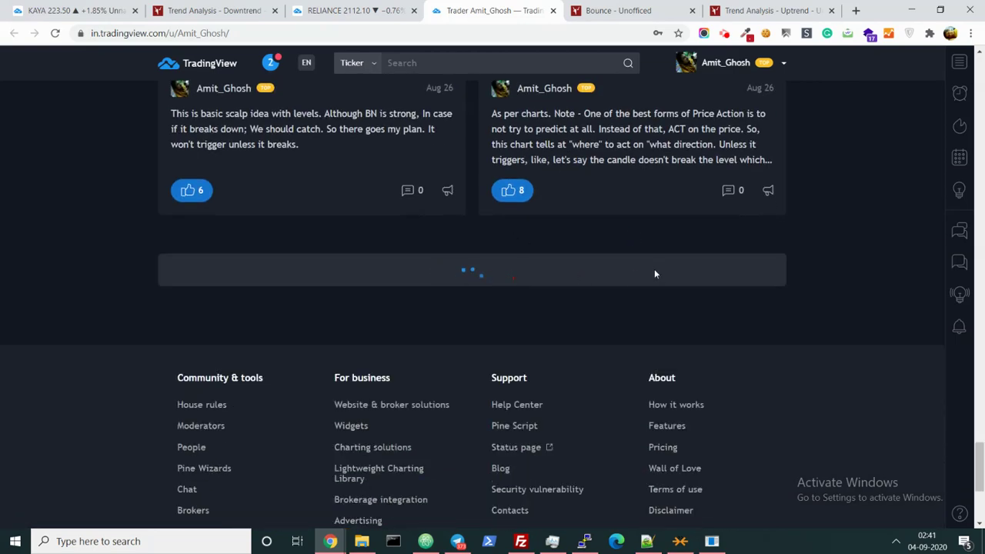
pyautogui.scroll(-1, 655, 274)
pyautogui.scroll(-3, 467, 315)
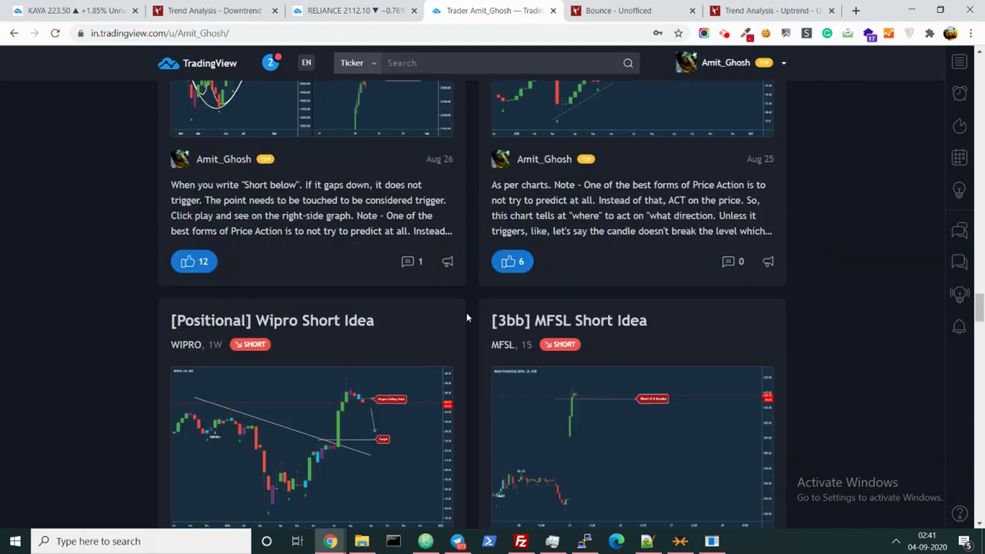
pyautogui.scroll(-7, 230, 356)
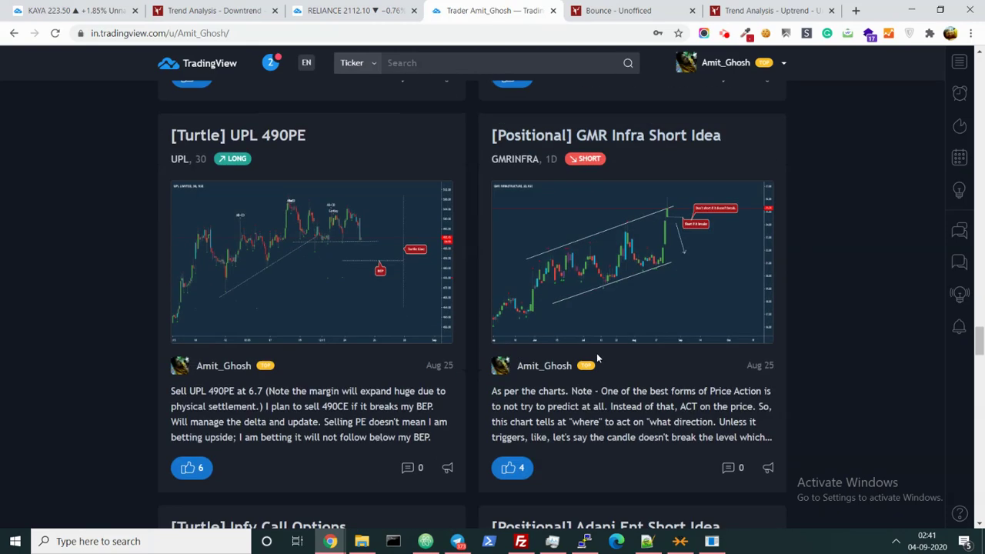
pyautogui.click(760, 281)
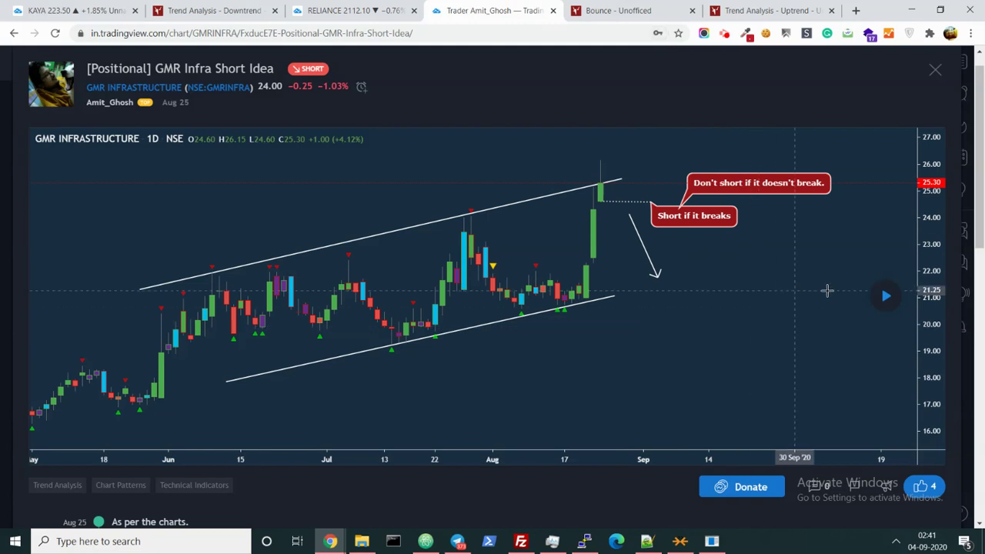
# Play the GMR Infra idea's chart forward and examine the price action around its "Short if it breaks" level
pyautogui.click(885, 298)
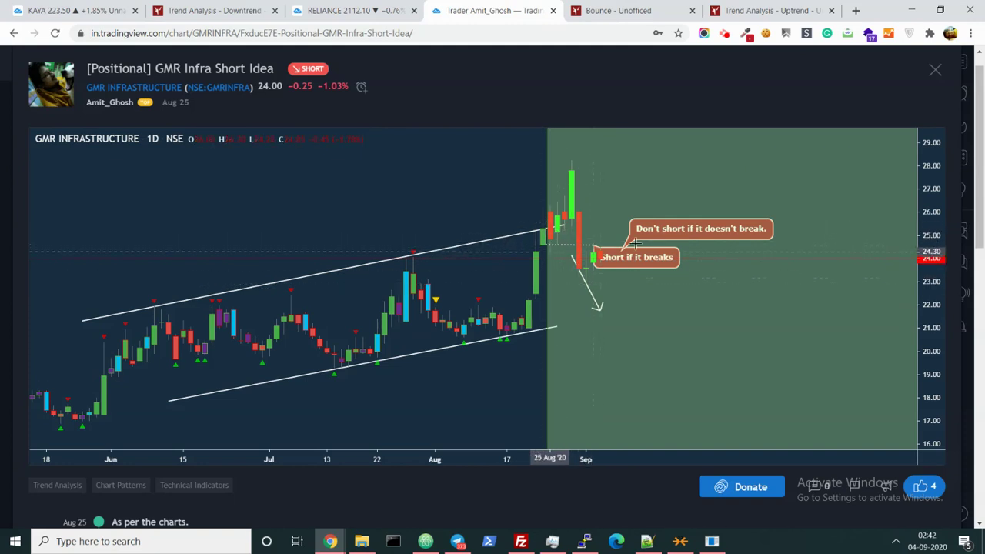
pyautogui.click(686, 300)
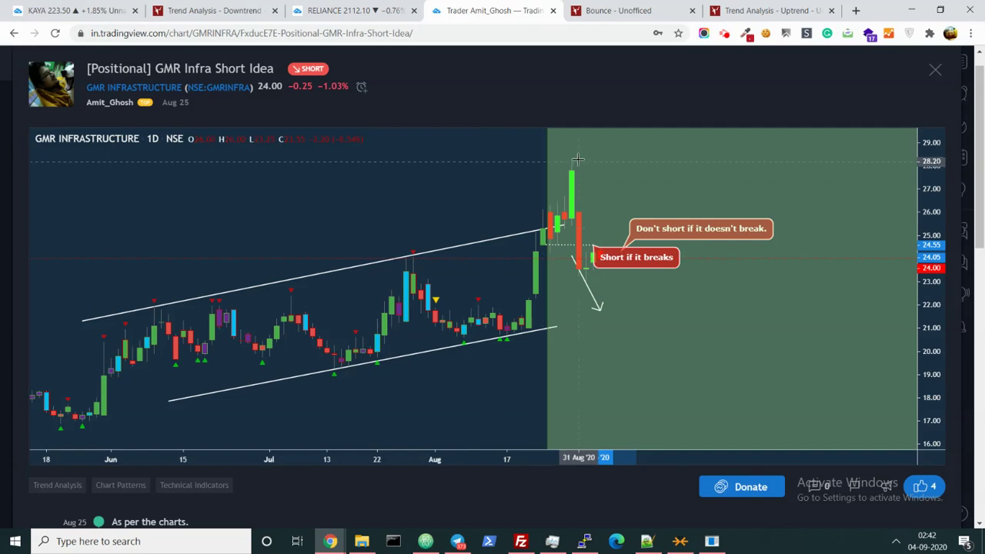
pyautogui.click(354, 10)
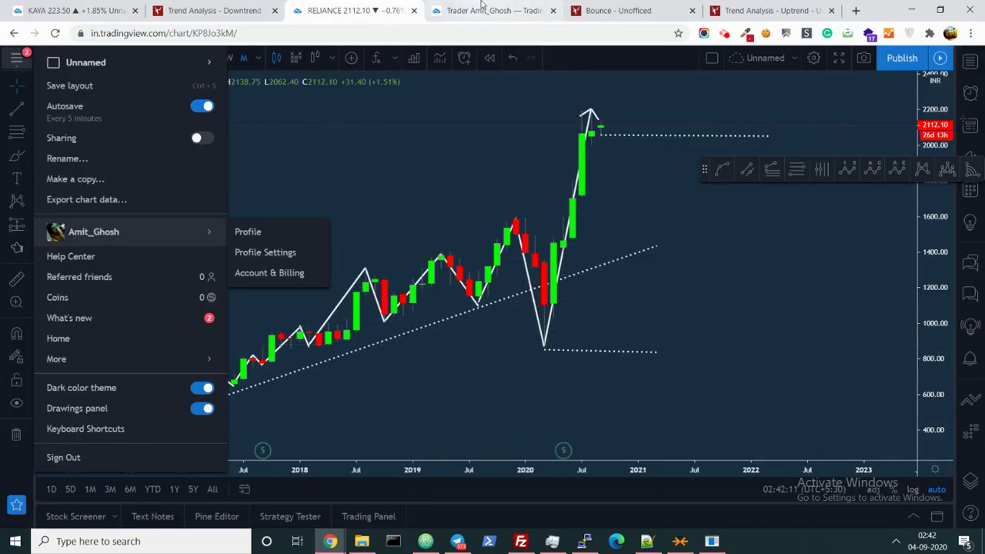
pyautogui.click(482, 8)
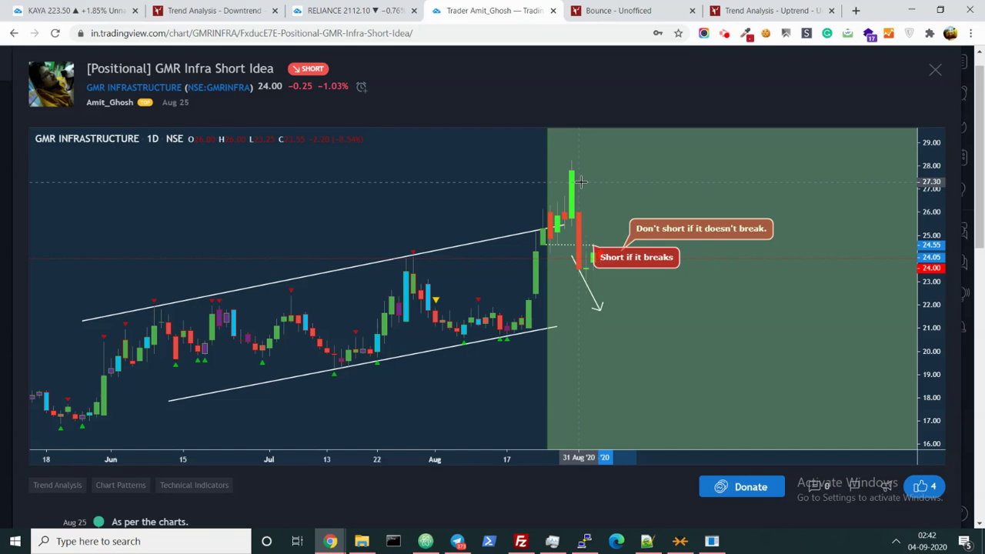
# Switch to Slack, search the workspace for gmrinfra, and open the #hydrapoint channel to read the trade messages
pyautogui.click(651, 6)
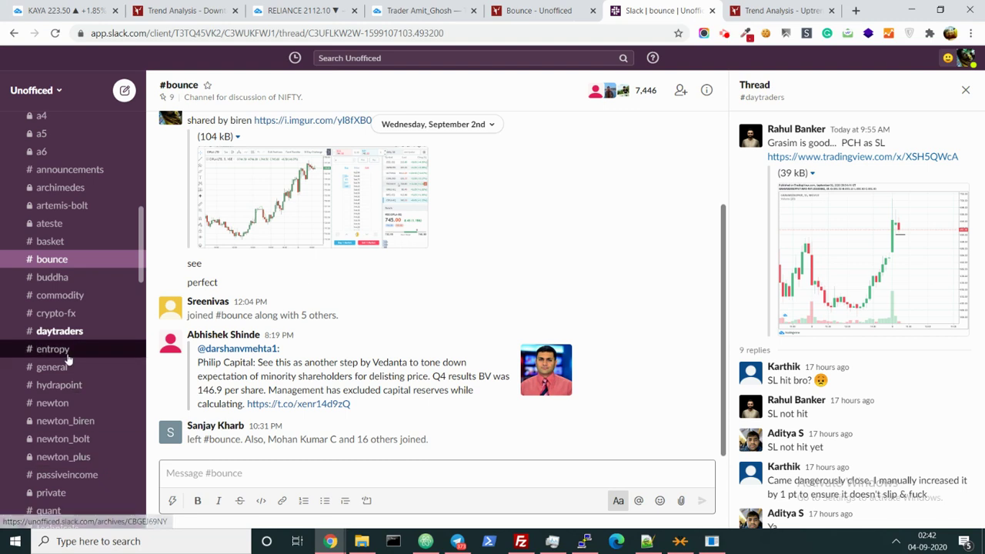
pyautogui.click(326, 64)
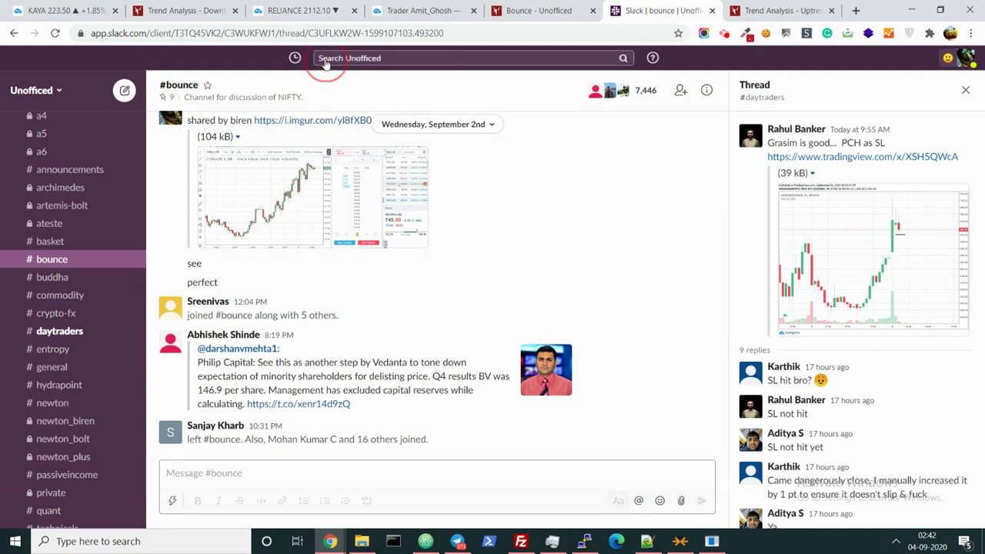
pyautogui.write('gmrinfra')
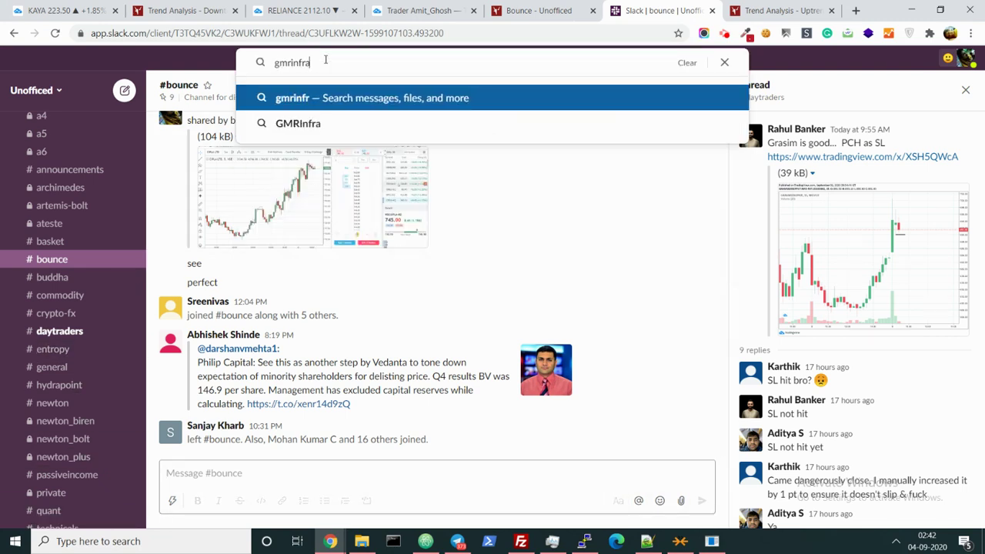
pyautogui.press('Return')
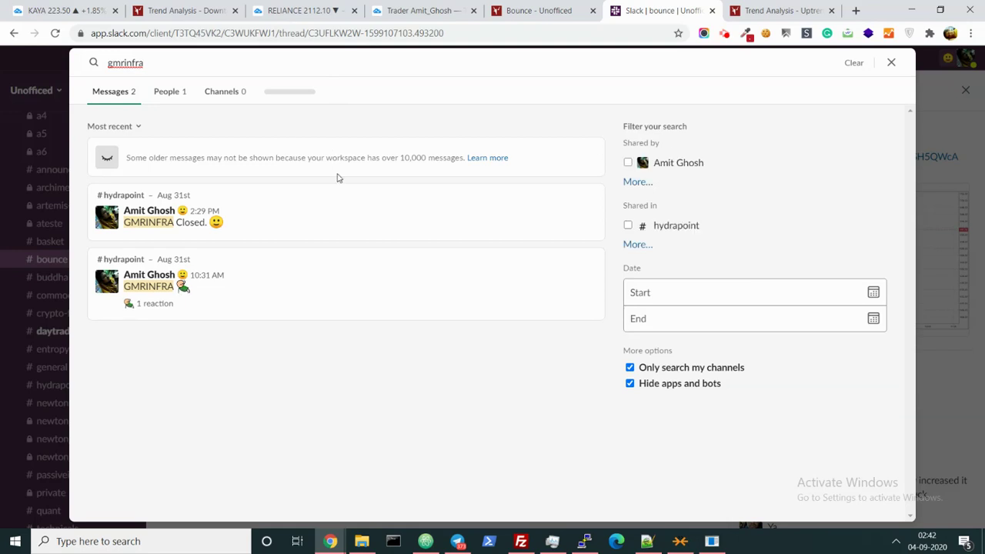
pyautogui.click(48, 378)
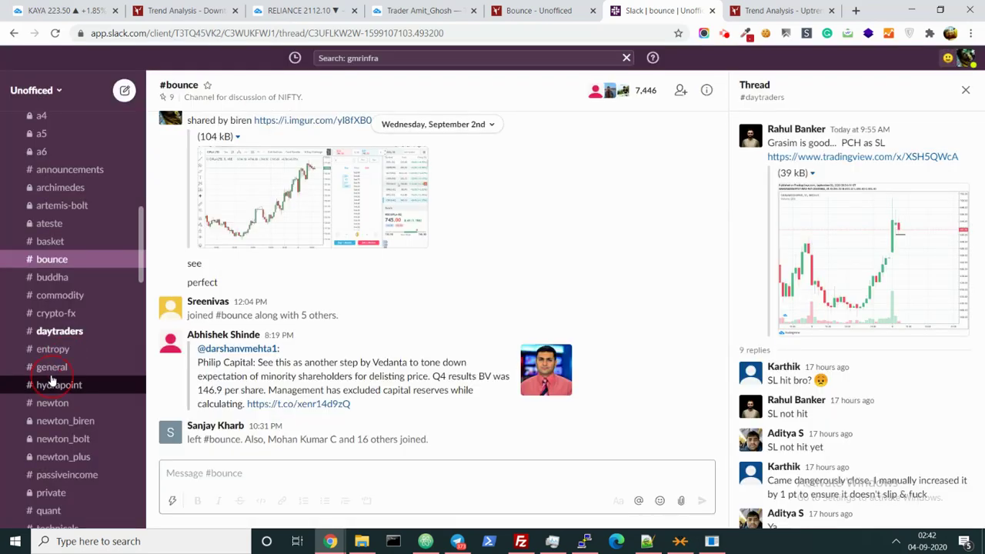
pyautogui.click(55, 384)
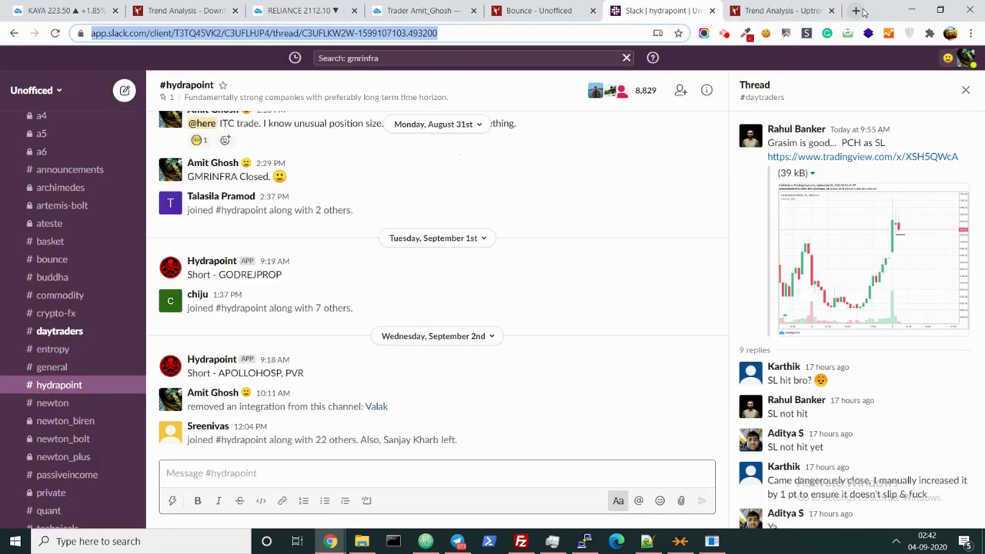
# Search Google for gmrinfra in a new browser tab and show the news results
pyautogui.click(856, 10)
pyautogui.write('gmrinfra')
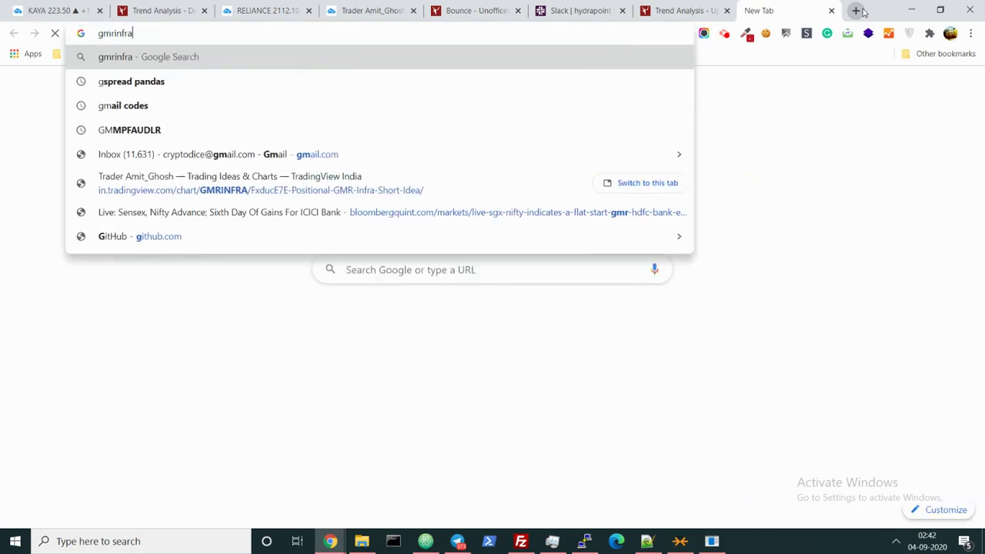
pyautogui.press('Return')
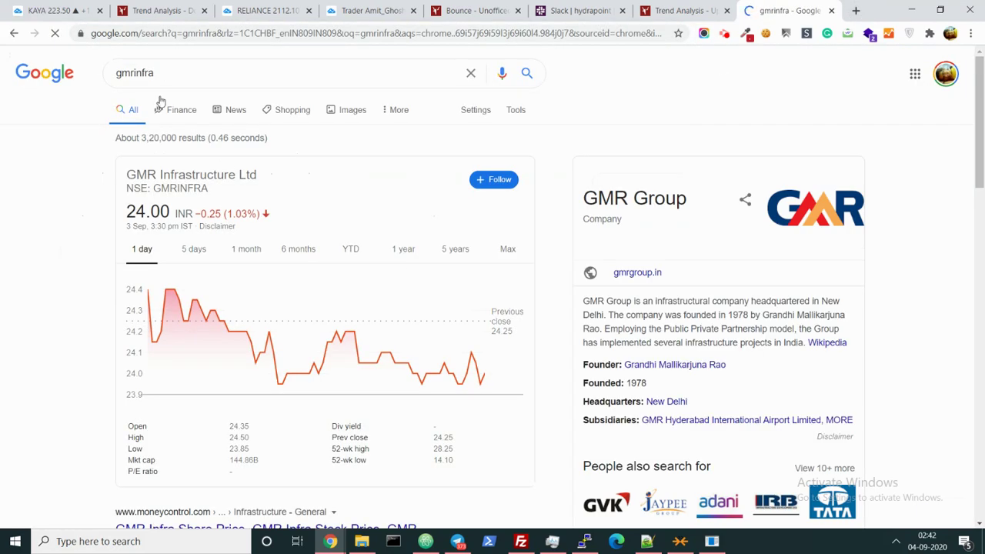
pyautogui.click(237, 114)
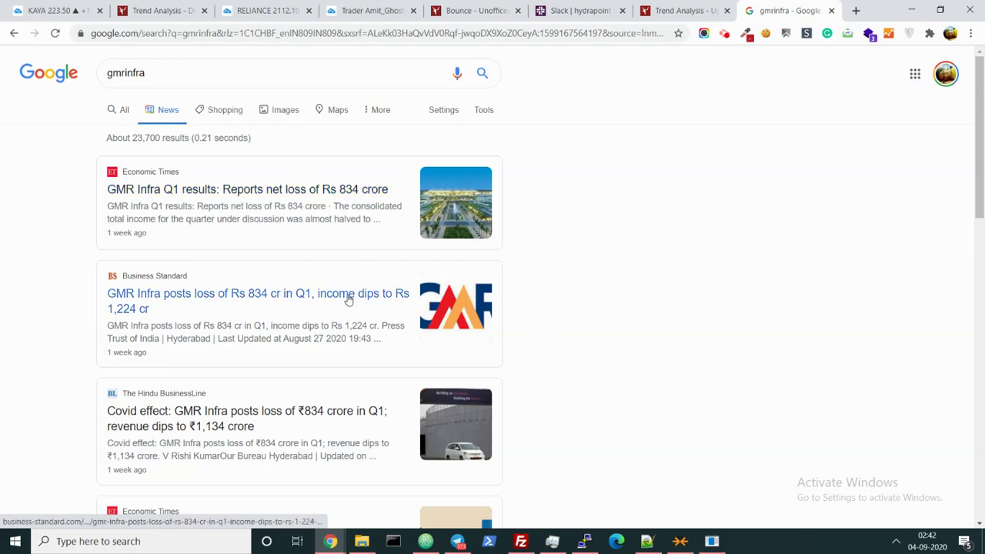
# Look through the news results and open the article "GMR Infra rallies 10% on group rejig plan" in a separate tab
pyautogui.scroll(-3, 223, 310)
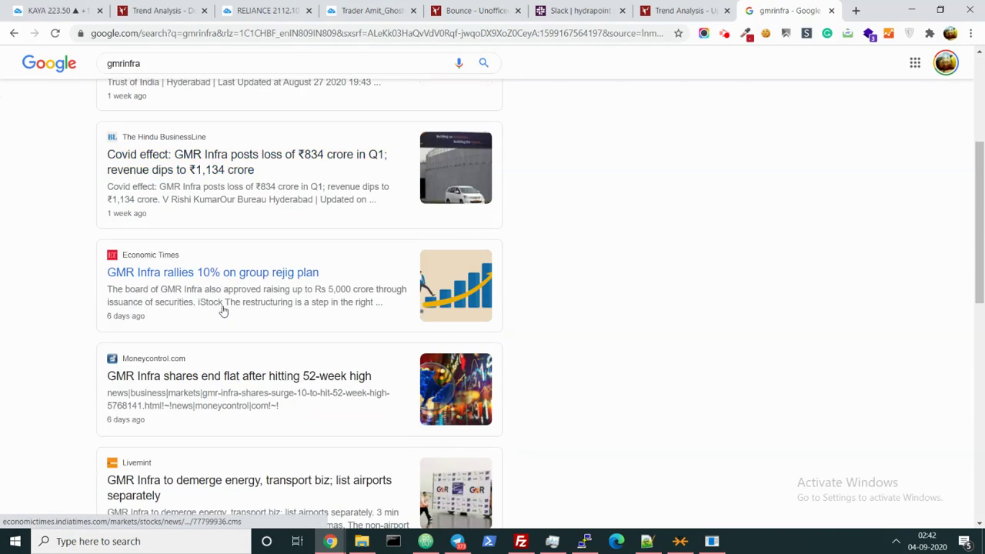
pyautogui.keyDown('ctrl'); pyautogui.click(265, 267); pyautogui.keyUp('ctrl')
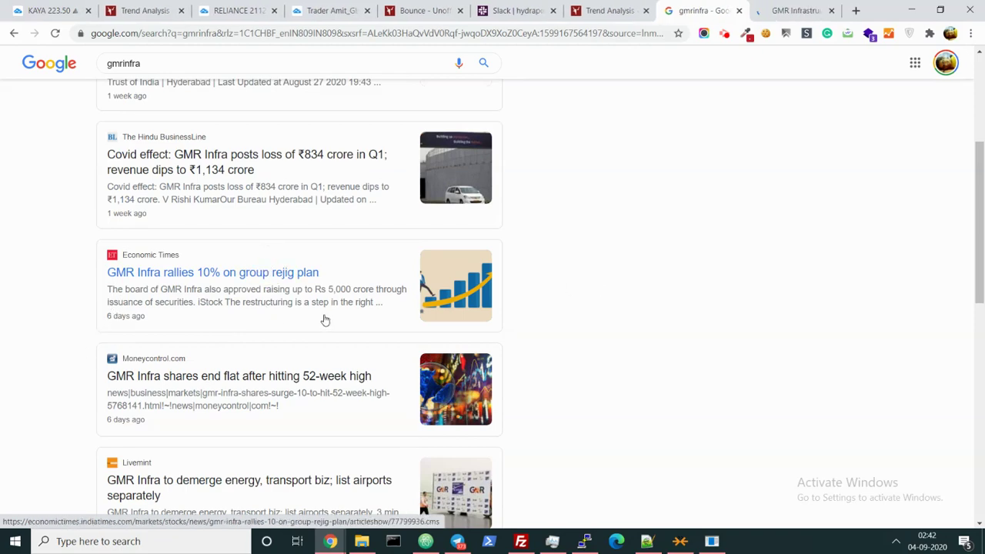
pyautogui.scroll(2, 324, 320)
pyautogui.scroll(-4, 305, 332)
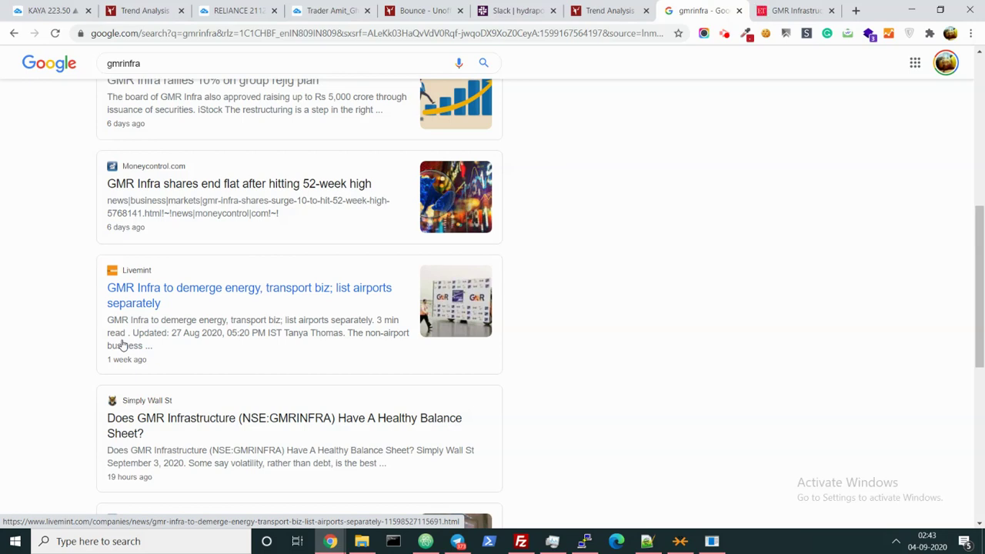
pyautogui.click(801, 5)
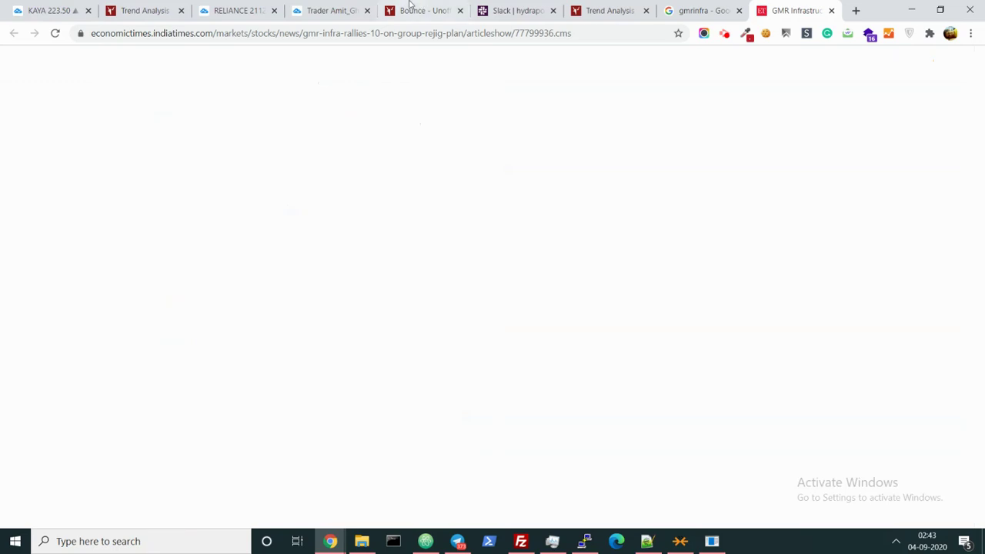
# Revisit the GMR Infra short idea's chart on TradingView and return to the Reliance monthly chart
pyautogui.click(318, 4)
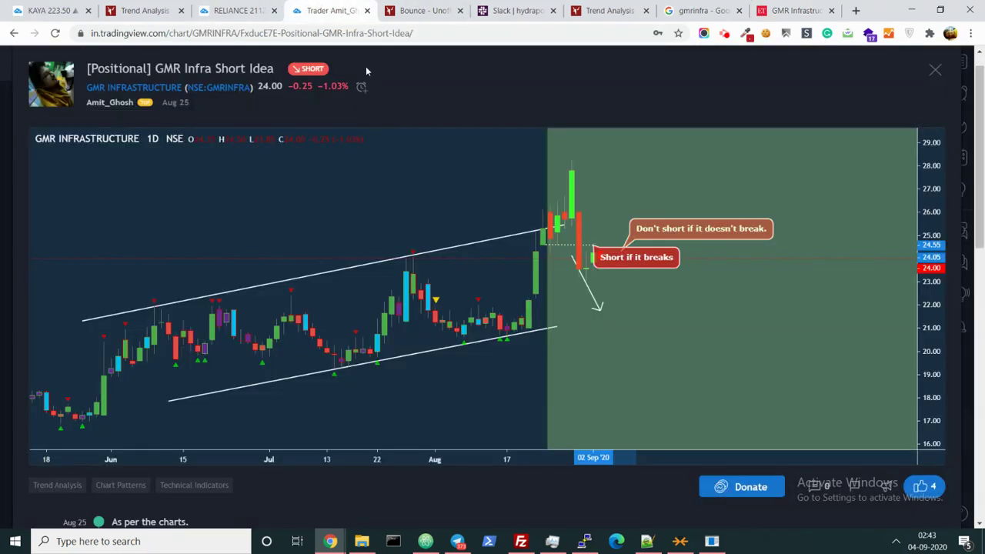
pyautogui.scroll(1, 366, 66)
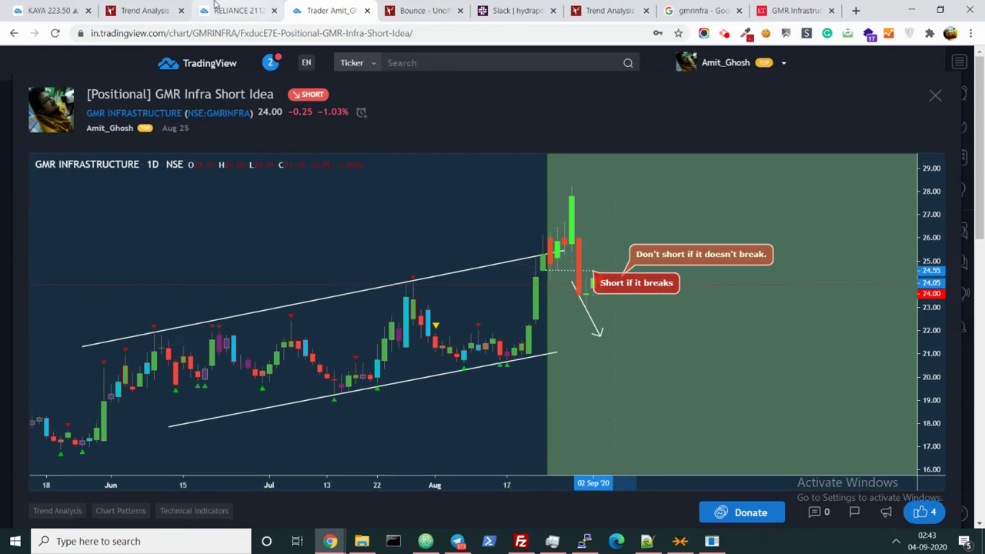
pyautogui.click(239, 10)
pyautogui.click(505, 159)
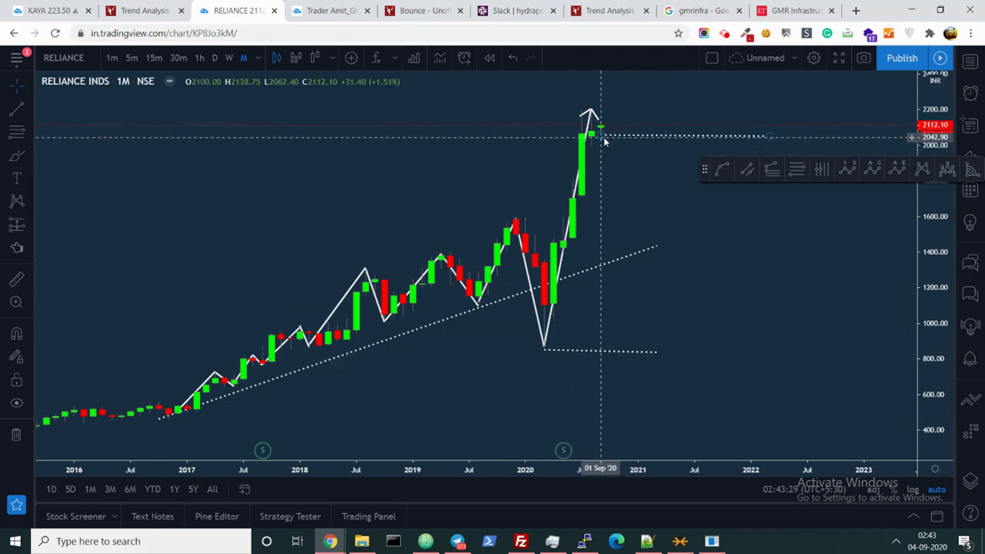
pyautogui.click(619, 177)
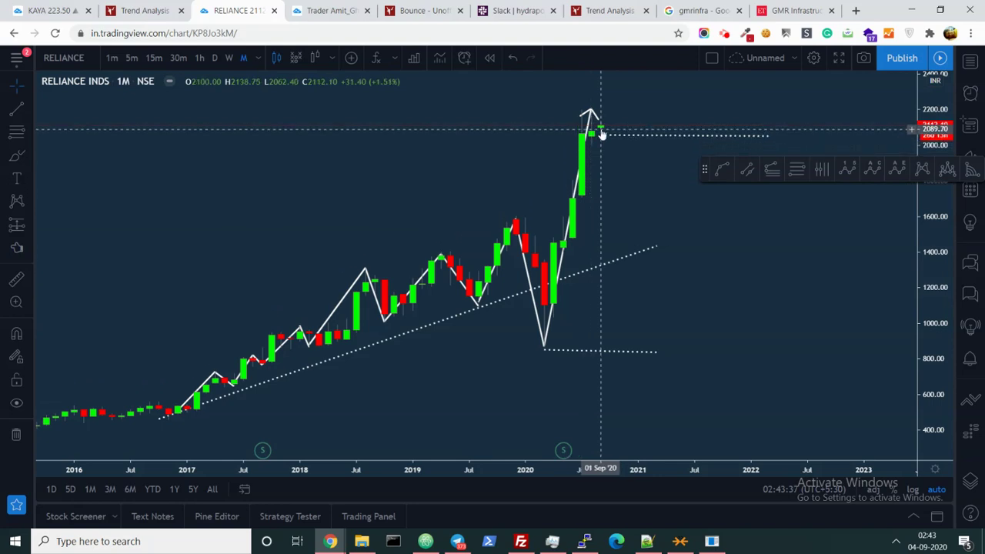
# Remove the rising arrow over the 2020 rally and shift the upper dotted line above the latest candle, then back just below it
pyautogui.moveTo(604, 135); pyautogui.dragTo(603, 118)
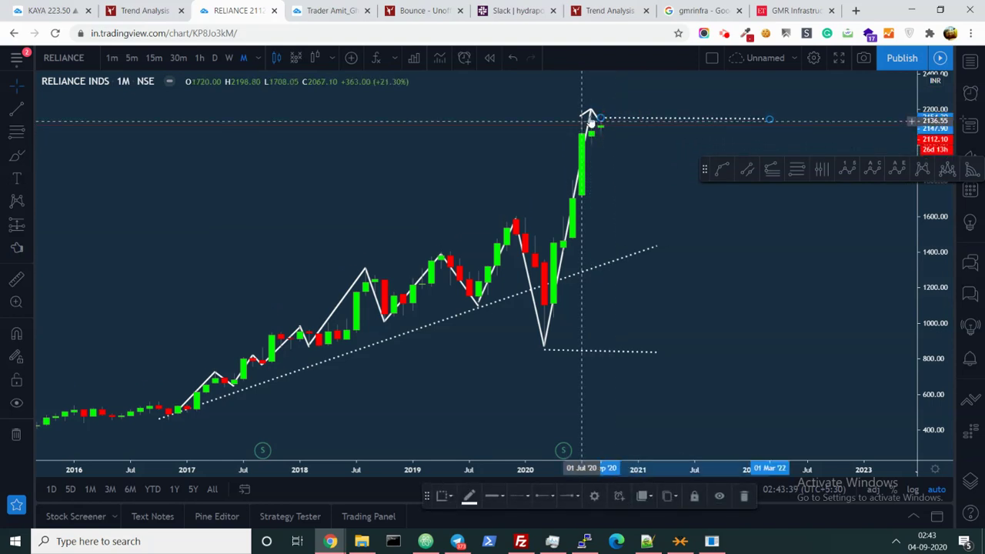
pyautogui.press('Escape')
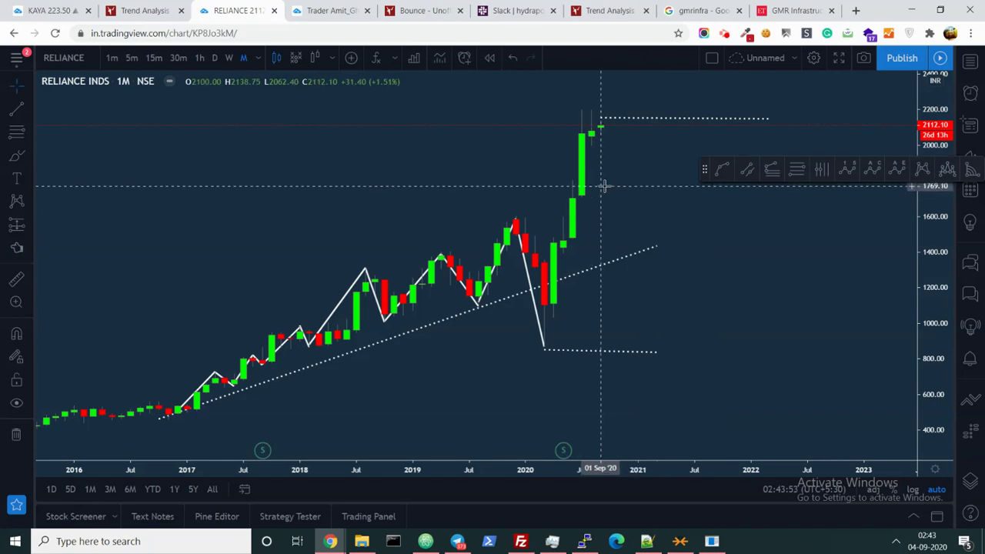
pyautogui.click(653, 120)
pyautogui.moveTo(653, 123); pyautogui.dragTo(651, 139)
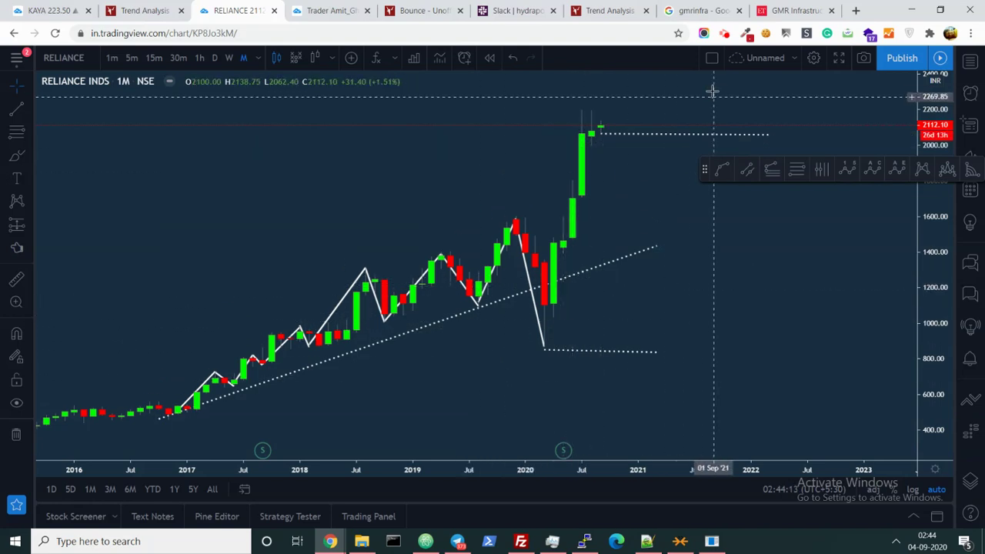
# Read the trading notes beneath the GMR Infra short idea and return to the Reliance chart
pyautogui.hotkey('ctrl', 'Tab')
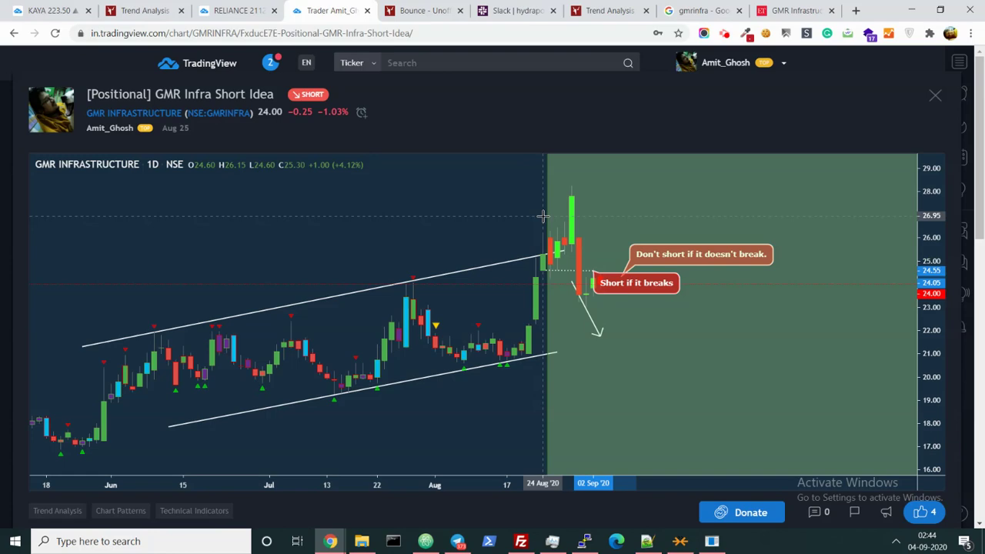
pyautogui.scroll(-6, 427, 409)
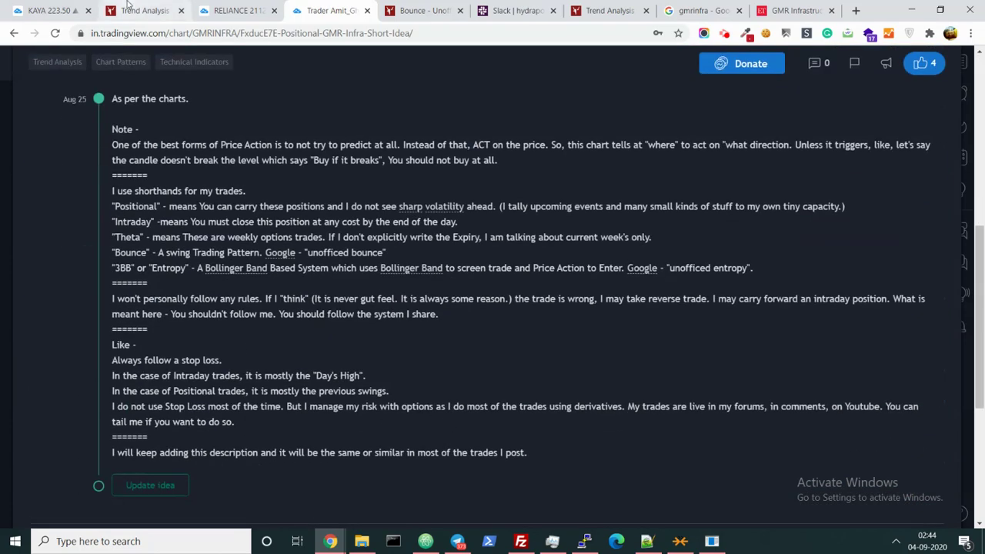
pyautogui.click(239, 10)
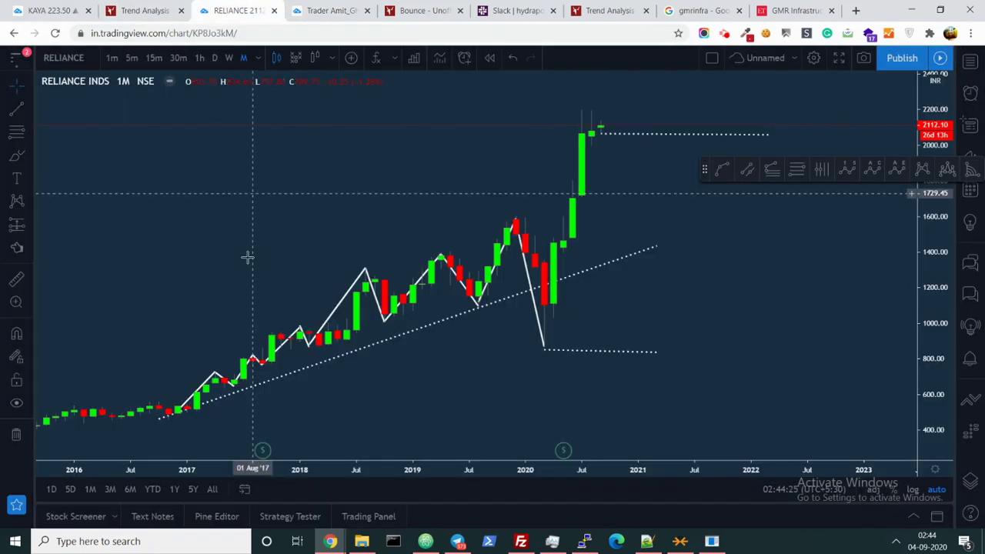
# On the KAYA monthly chart, draw a line from the April 2018 high to the June 2018 low at about 836, without an arrowhead
pyautogui.click(51, 9)
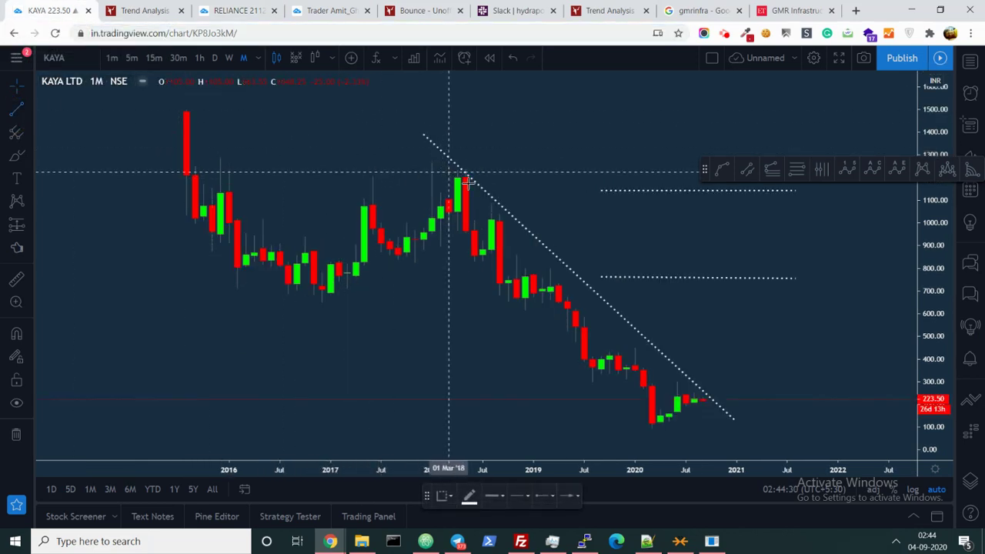
pyautogui.click(459, 171)
pyautogui.click(474, 258)
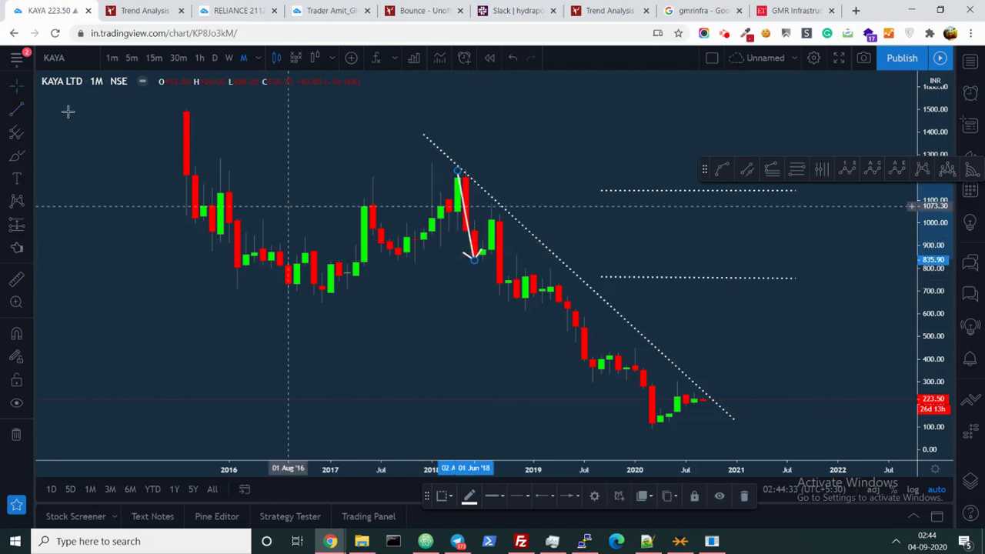
pyautogui.click(570, 495)
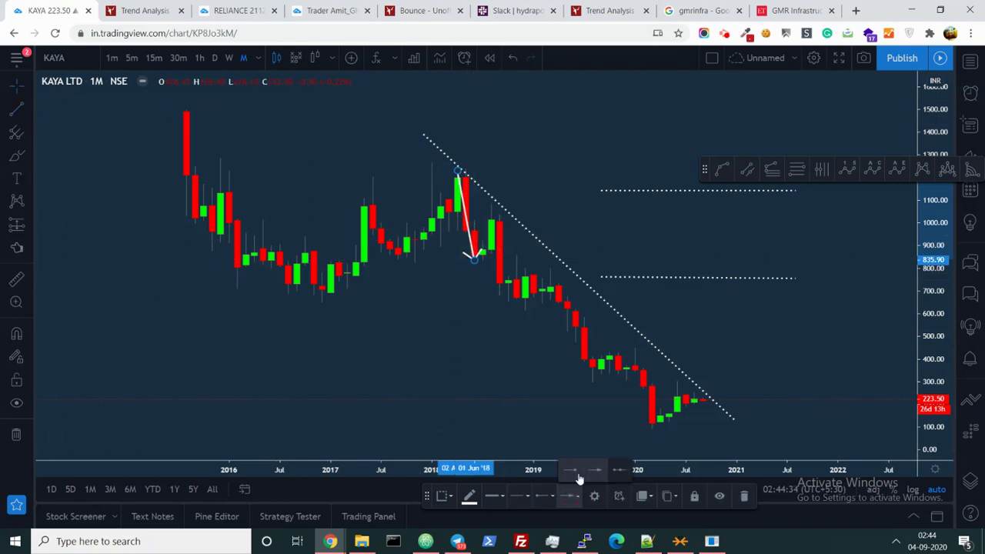
pyautogui.click(544, 425)
# Draw a trend line from the June 2018 low up to the next swing high in mid-2018
pyautogui.click(15, 108)
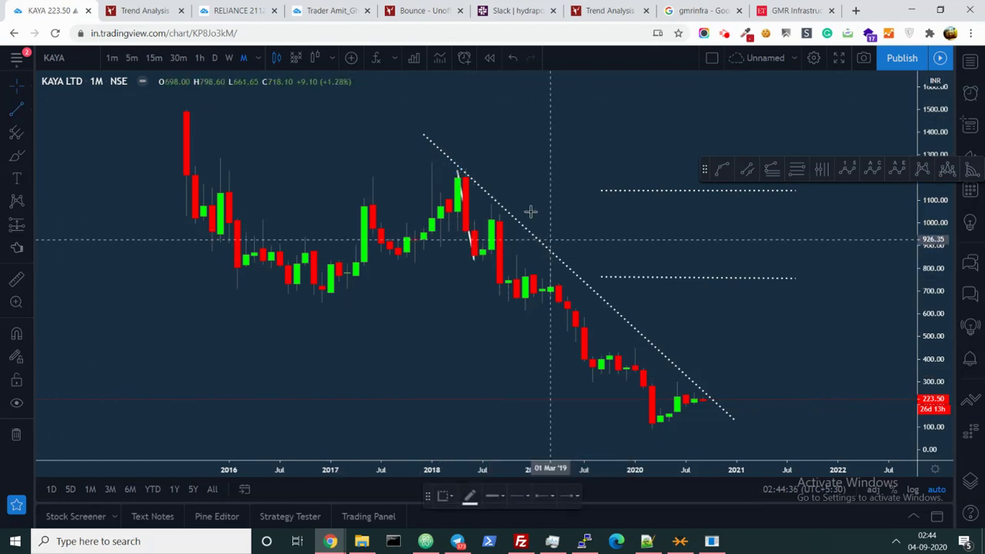
pyautogui.click(474, 257)
pyautogui.click(491, 206)
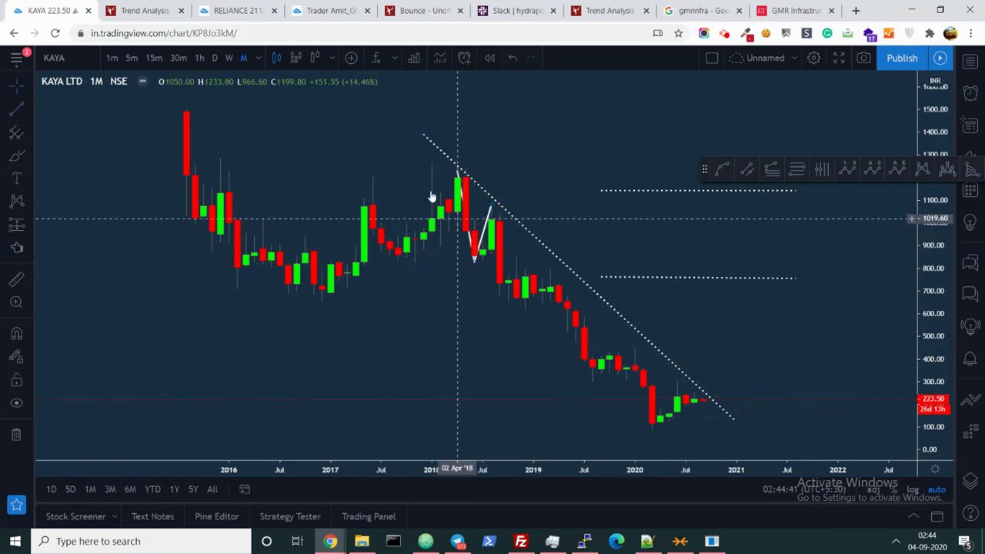
# Draw connected lines from the January 2020 high at about 452 to the March 2020 low and up to the June 2020 high at about 293
pyautogui.click(15, 107)
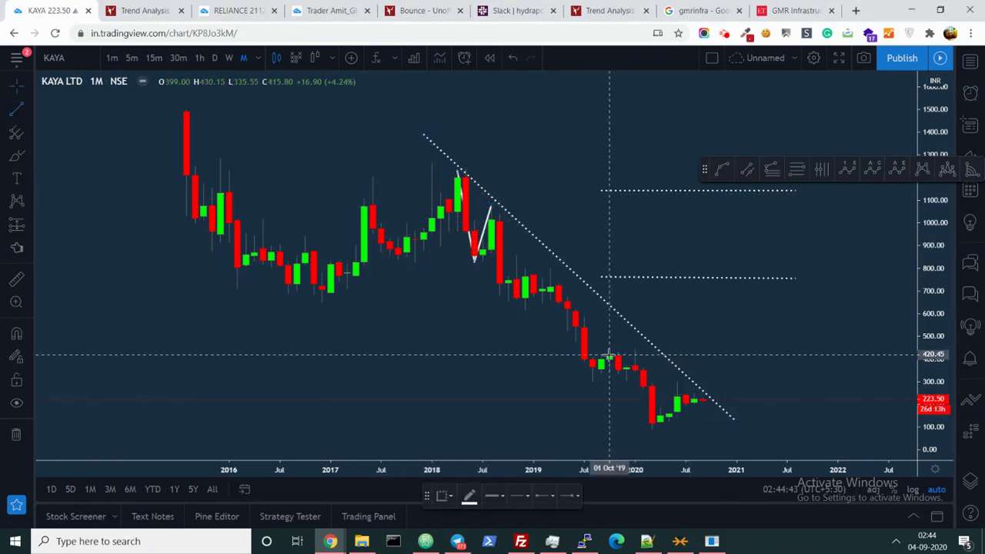
pyautogui.click(635, 348)
pyautogui.click(652, 426)
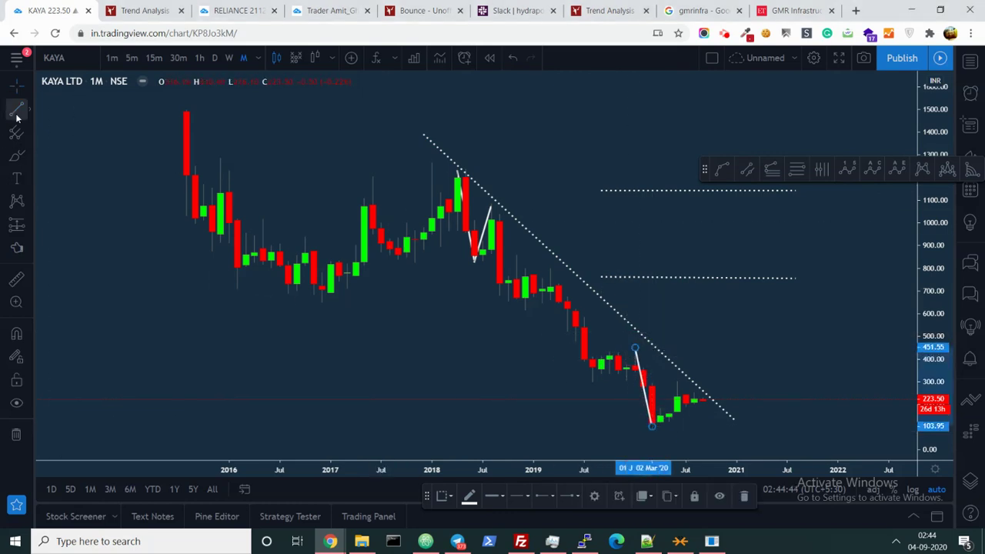
pyautogui.click(677, 382)
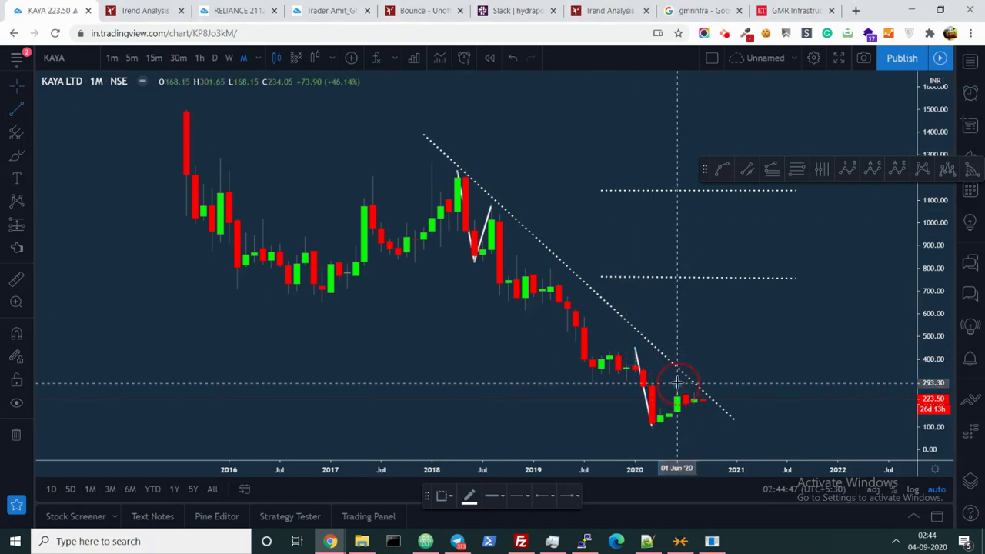
pyautogui.click(654, 425)
# Draw a near-horizontal line at about 300 from the June 2020 swing high out to late 2021
pyautogui.click(16, 107)
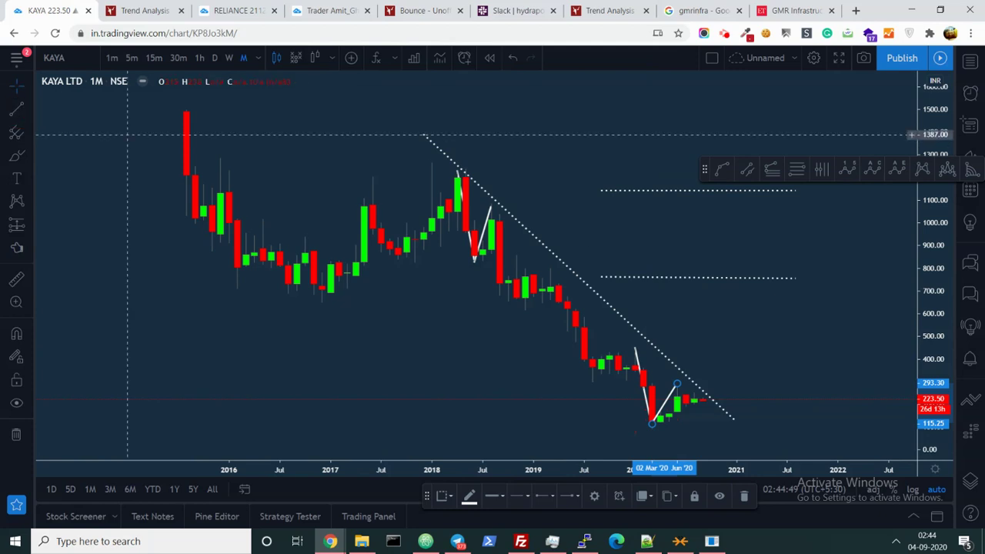
pyautogui.click(670, 383)
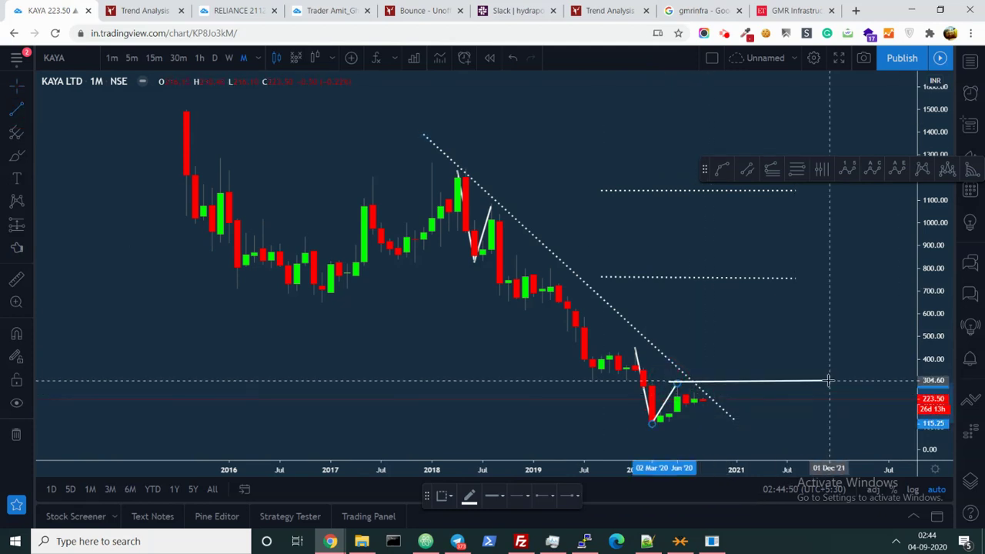
pyautogui.click(812, 383)
# Delete the two dotted horizontal lines above the downtrend line
pyautogui.click(782, 279)
pyautogui.press('Delete')
pyautogui.click(715, 191)
pyautogui.press('Delete')
# Draw a trend line from the August 2019 low at about 285 up to the January 2020 high at about 466
pyautogui.click(17, 110)
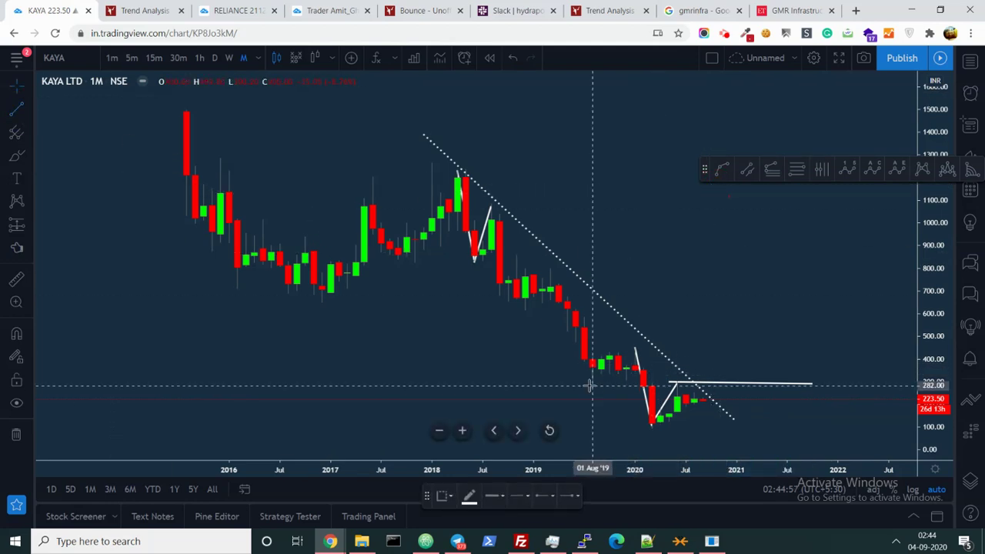
pyautogui.click(593, 385)
pyautogui.click(635, 347)
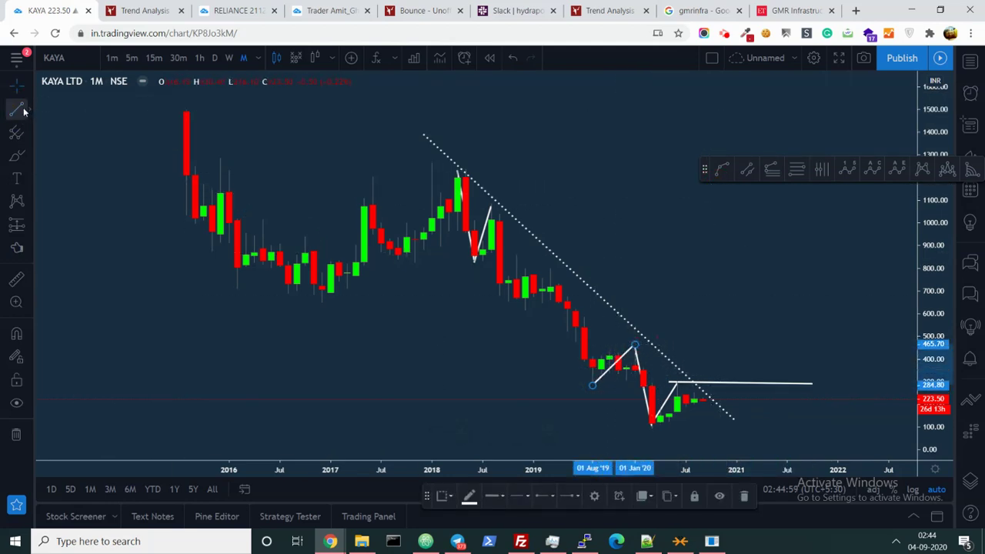
# Draw a trend line from the March 2019 high at about 802 down to the August 2019 low at about 293
pyautogui.click(551, 270)
pyautogui.click(592, 385)
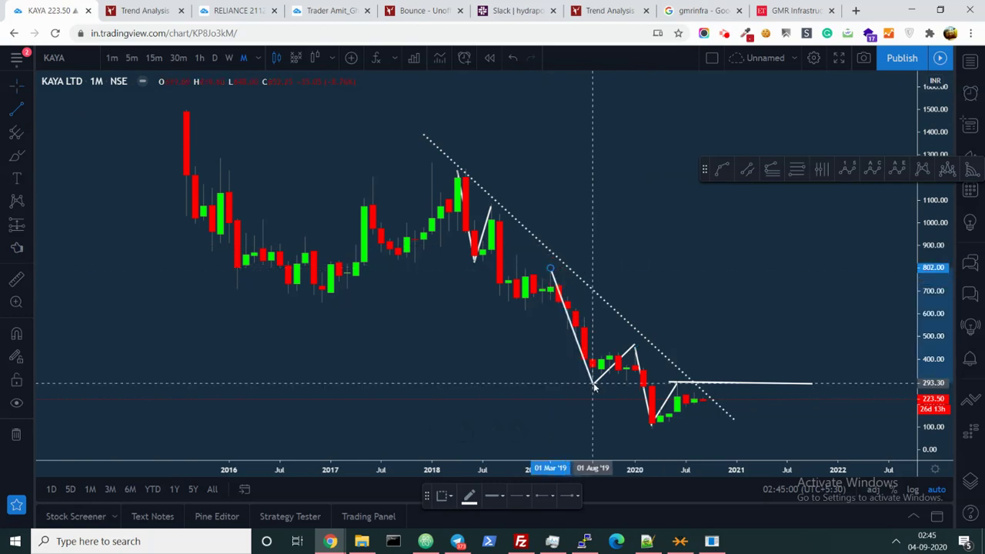
pyautogui.click(733, 285)
# Draw connected lines from the August 2018 high at about 1073 to the late-2018 low at about 621 and up to the March 2019 high
pyautogui.click(17, 110)
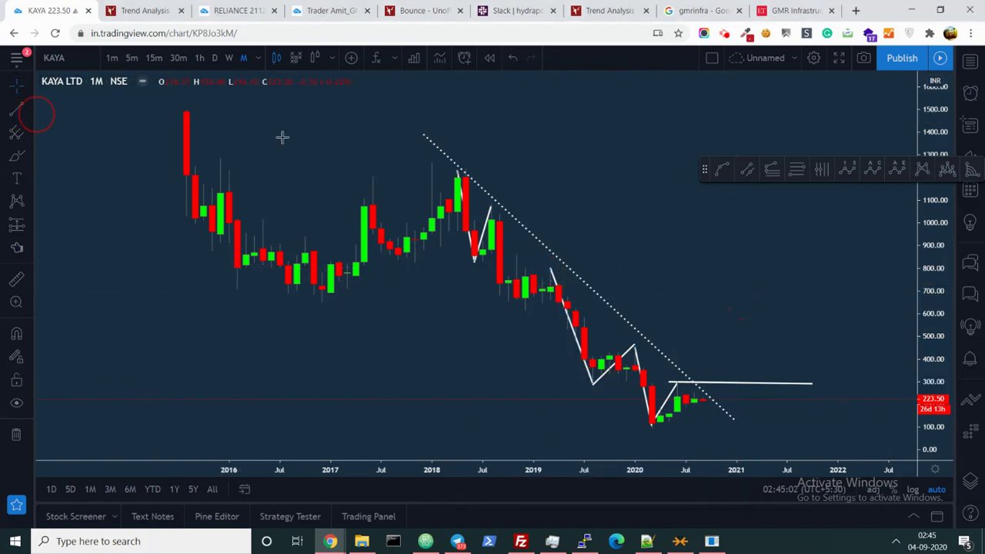
pyautogui.click(491, 206)
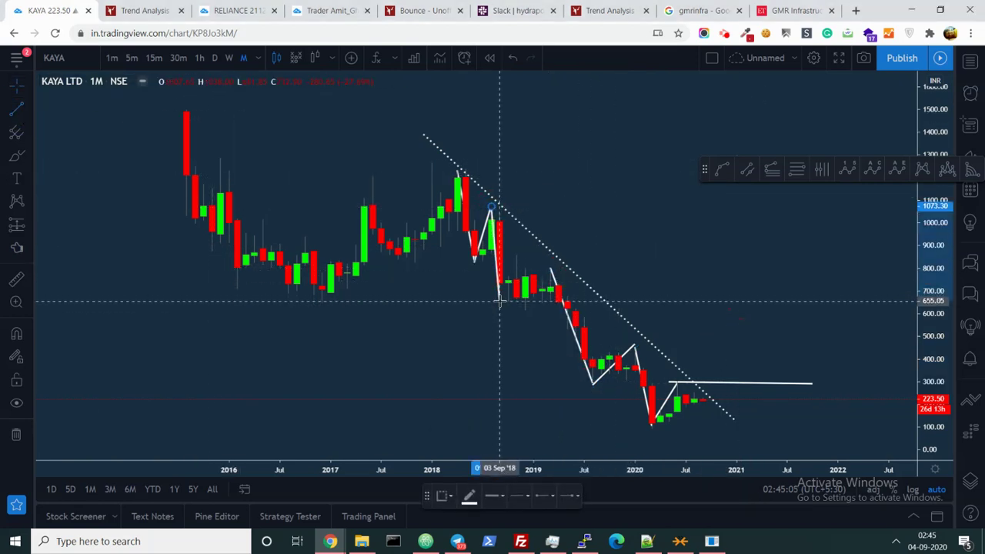
pyautogui.click(524, 309)
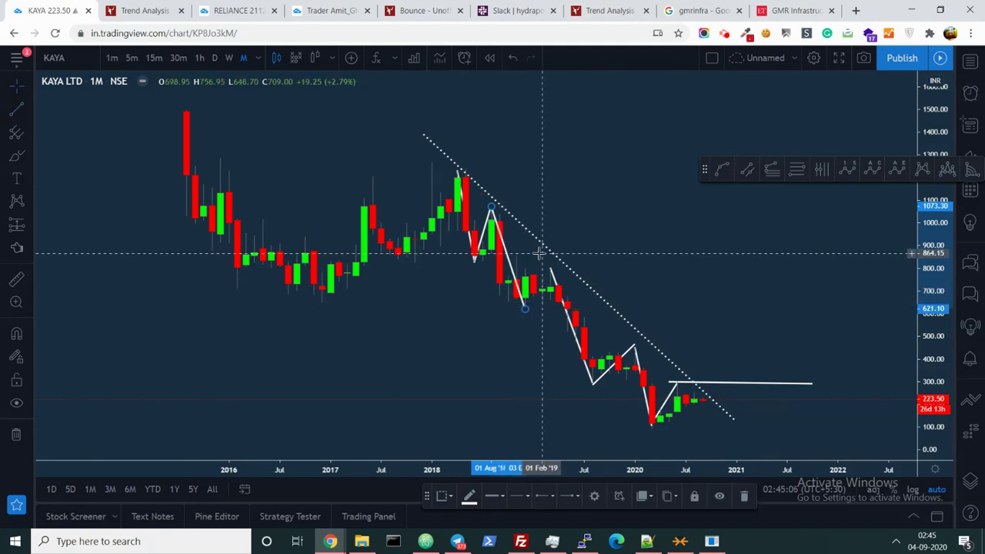
pyautogui.click(16, 110)
pyautogui.click(525, 308)
pyautogui.click(551, 270)
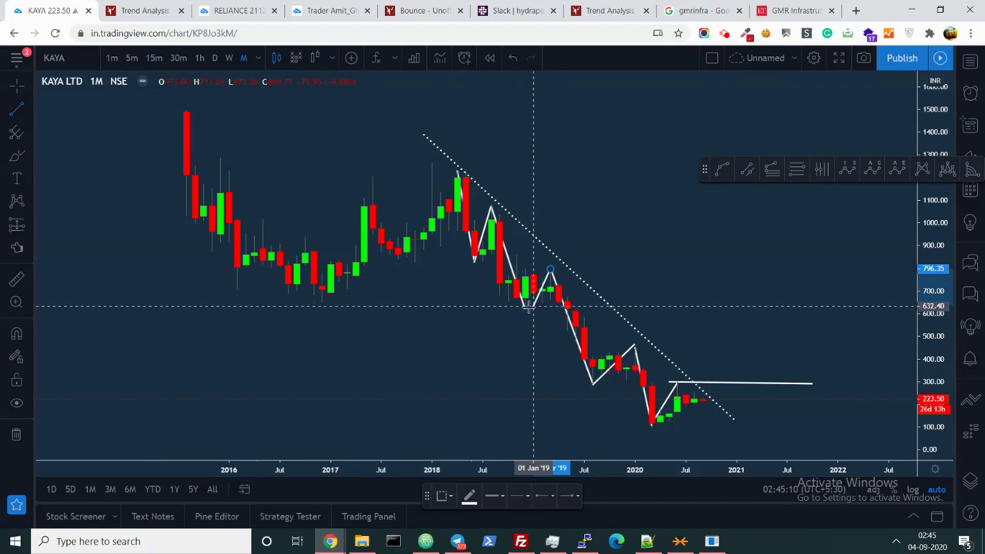
pyautogui.click(670, 228)
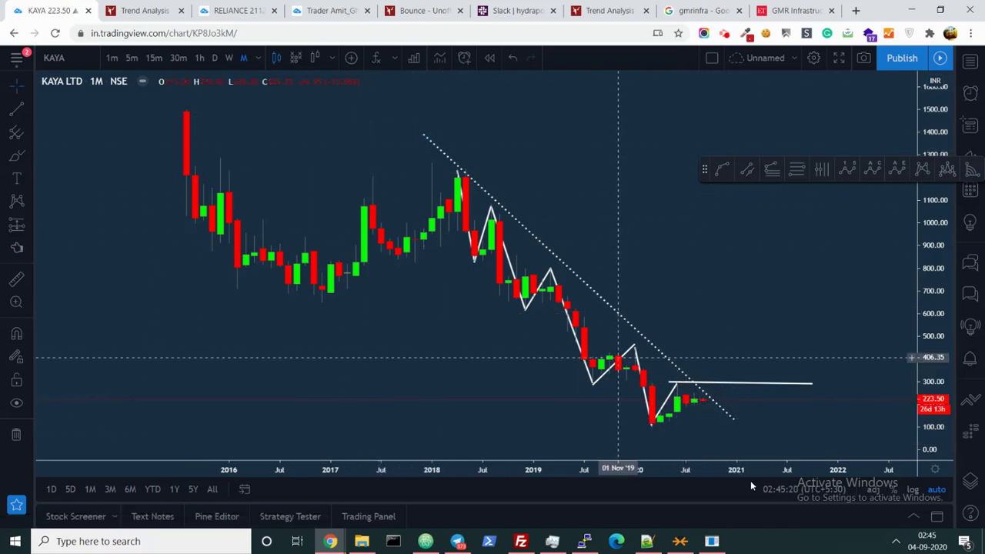
# Reposition the dotted downtrend line to start in January 2018 at about 1398 and end around January 2021
pyautogui.click(727, 421)
pyautogui.moveTo(728, 427)
pyautogui.mouseDown()
pyautogui.moveTo(710, 428)
pyautogui.moveTo(719, 428)
pyautogui.mouseUp()
pyautogui.click(706, 405)
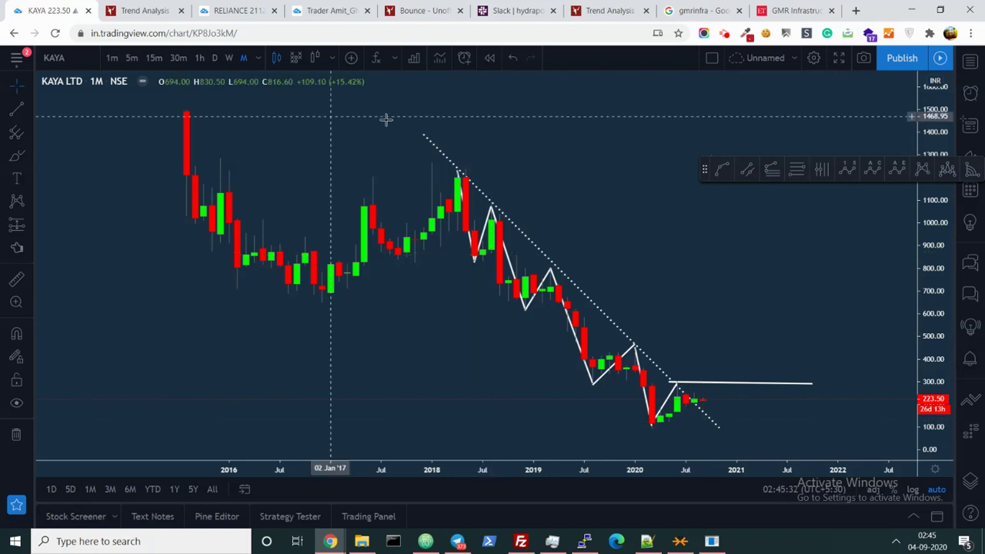
pyautogui.moveTo(425, 139); pyautogui.dragTo(433, 133)
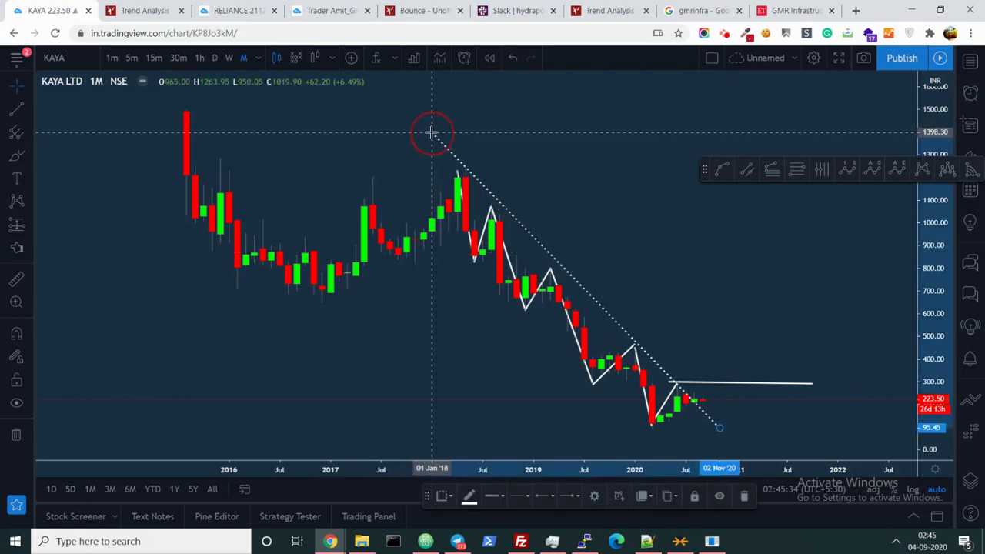
pyautogui.moveTo(719, 428); pyautogui.dragTo(737, 423)
pyautogui.click(747, 390)
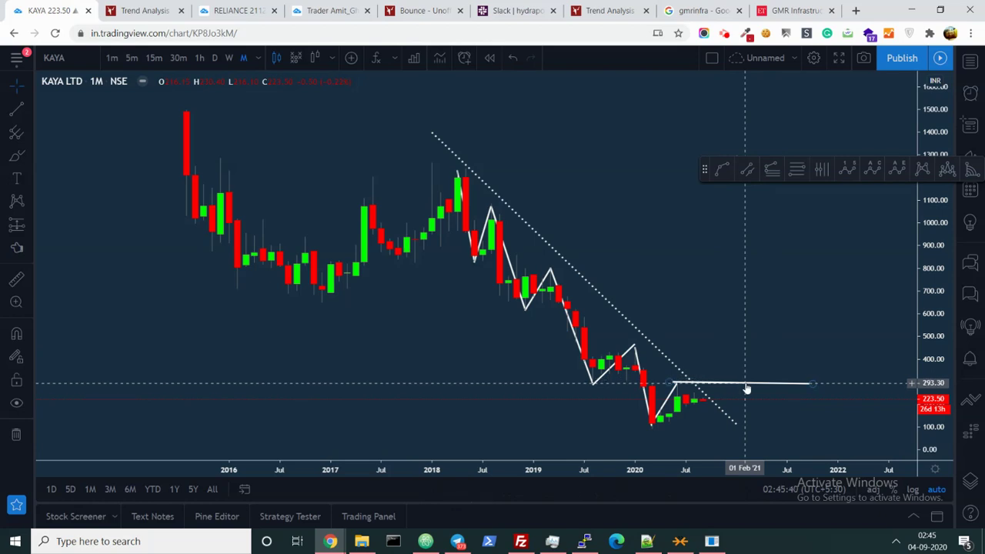
pyautogui.moveTo(746, 389); pyautogui.dragTo(746, 386)
# Add a callout reading "Buy if it breaks" anchored at the far end of the horizontal line at about 293, and adjust its box's position
pyautogui.click(26, 184)
pyautogui.click(55, 282)
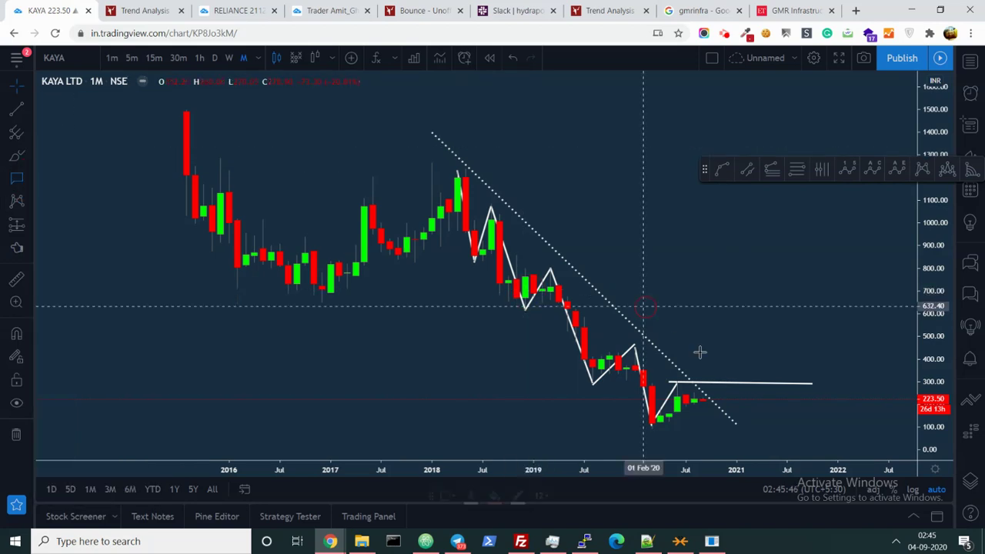
pyautogui.click(810, 387)
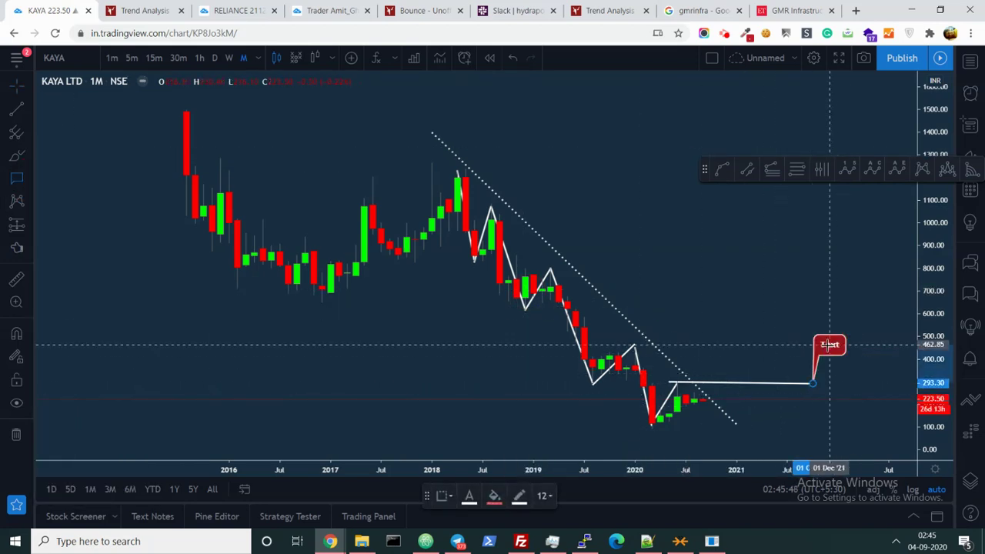
pyautogui.click(833, 353)
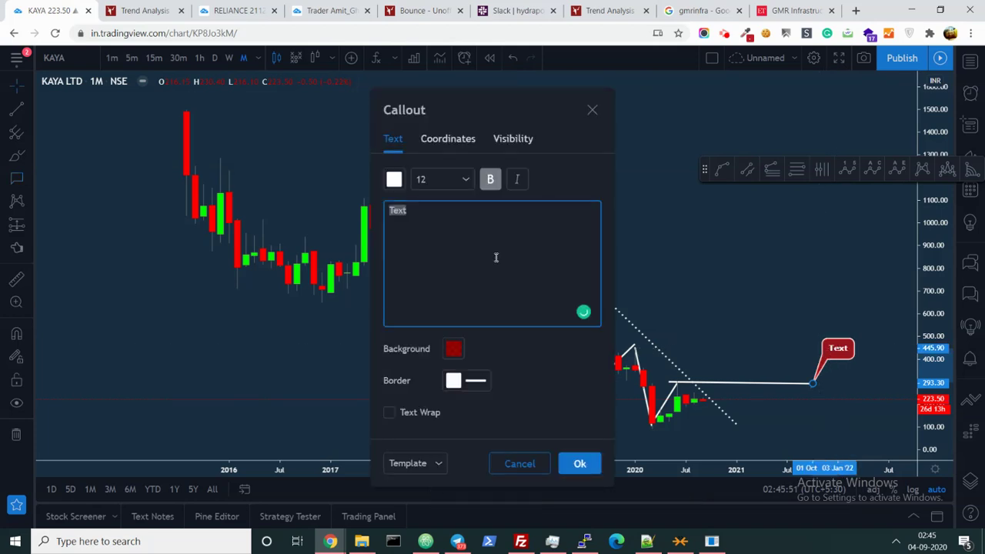
pyautogui.write('Buy if it breaks')
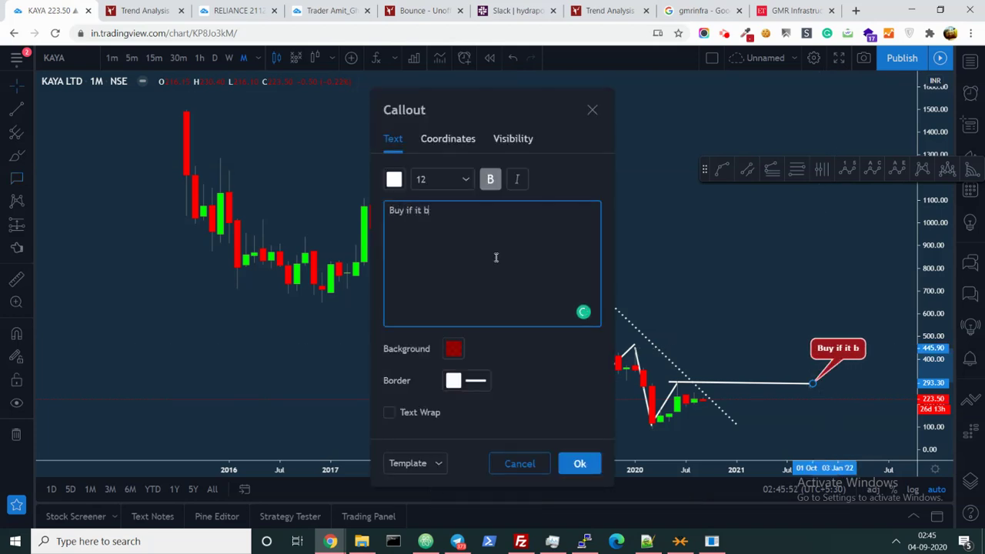
pyautogui.click(580, 464)
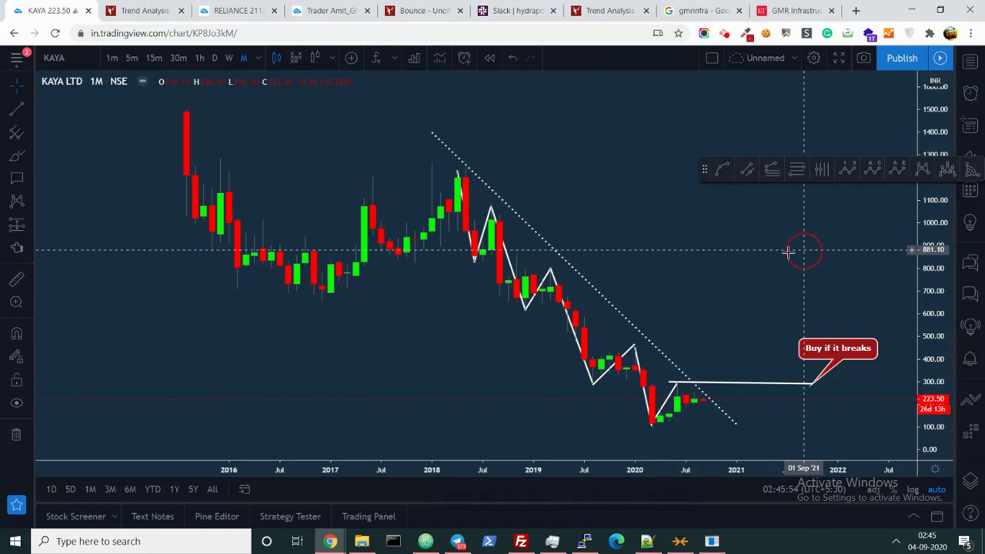
pyautogui.moveTo(807, 248); pyautogui.dragTo(706, 260)
pyautogui.moveTo(821, 348); pyautogui.dragTo(846, 349)
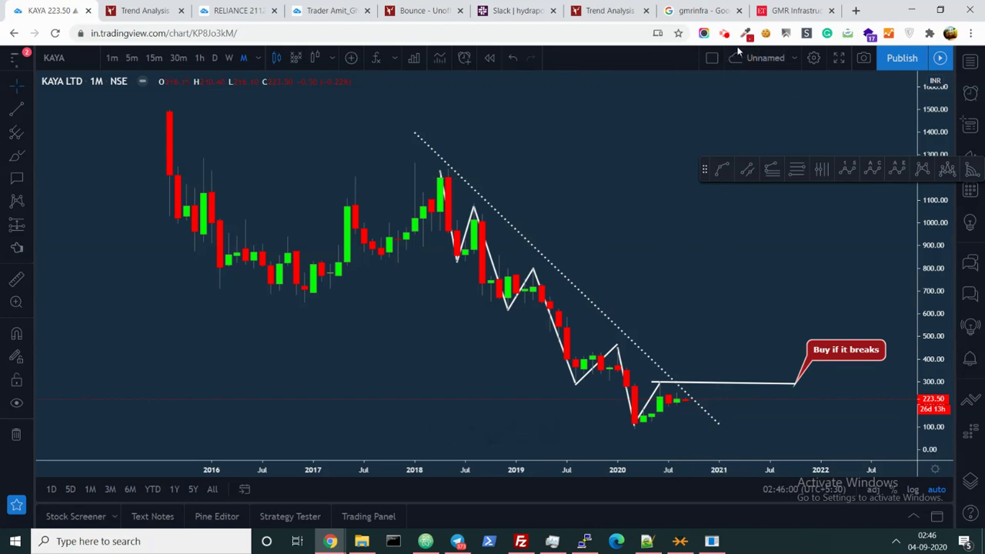
# Start a new idea for publishing, titled "[Bounce] Kaya Downtrend Breakout Bet", with the description "As per the charts."
pyautogui.click(920, 53)
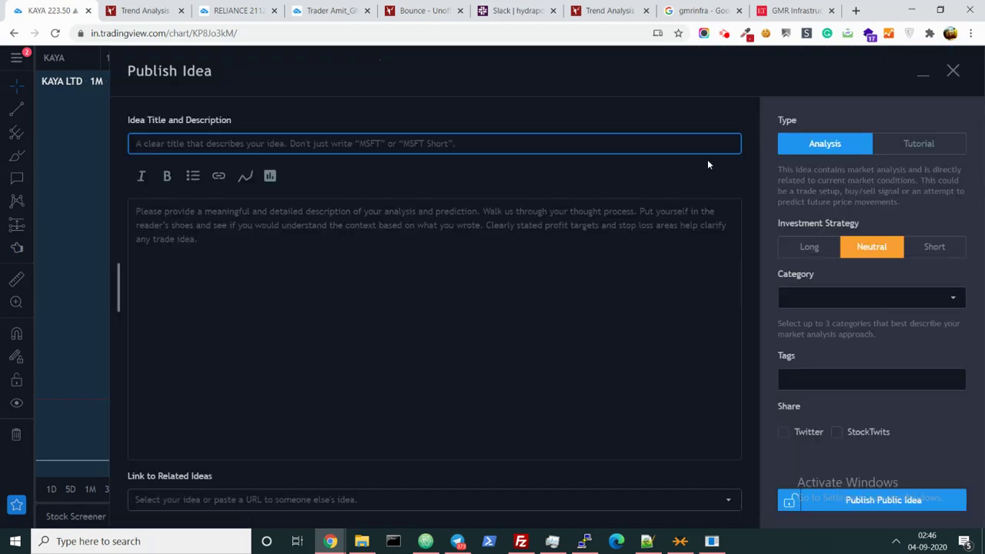
pyautogui.write('[Bounce] K')
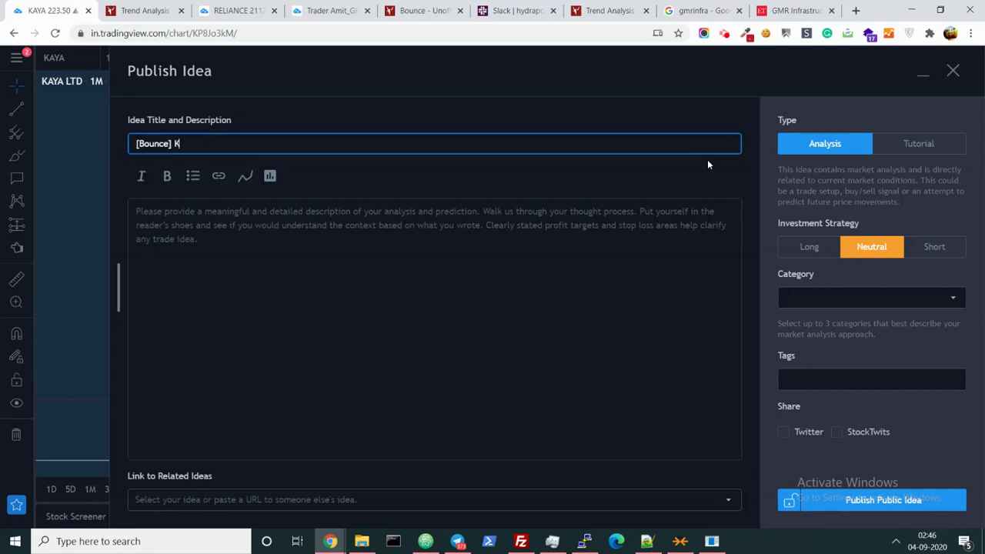
pyautogui.write('aya S')
pyautogui.press('BackSpace')
pyautogui.write('do')
pyautogui.write('owntrend Break')
pyautogui.write('out Bet')
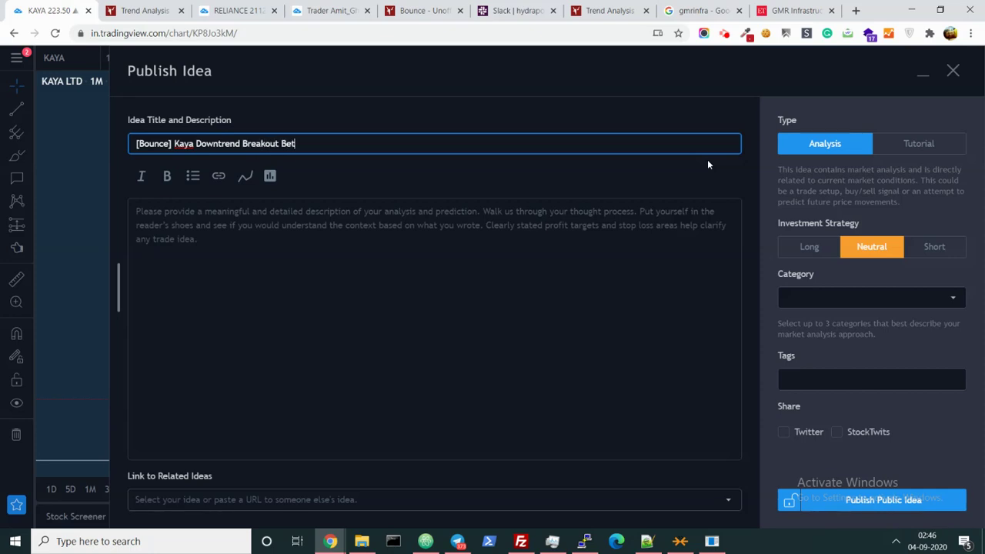
pyautogui.press('Tab')
pyautogui.write('As per the chart.')
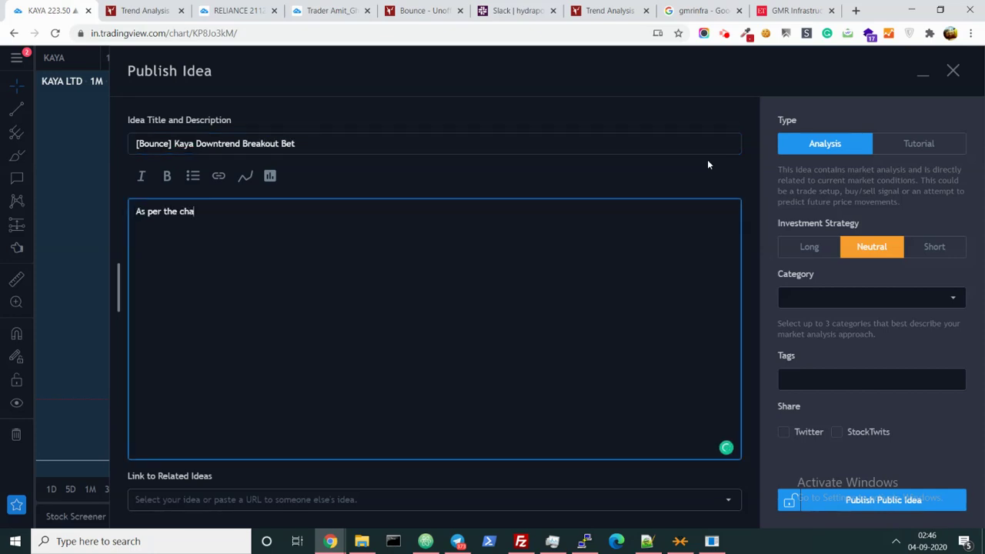
pyautogui.press('BackSpace')
pyautogui.write('s.')
# Copy the standard trading note and shorthand explanations from the other open idea page and paste them below the description's first line
pyautogui.hotkey('ctrl', 'Tab')
pyautogui.hotkey('ctrl', 'Tab')
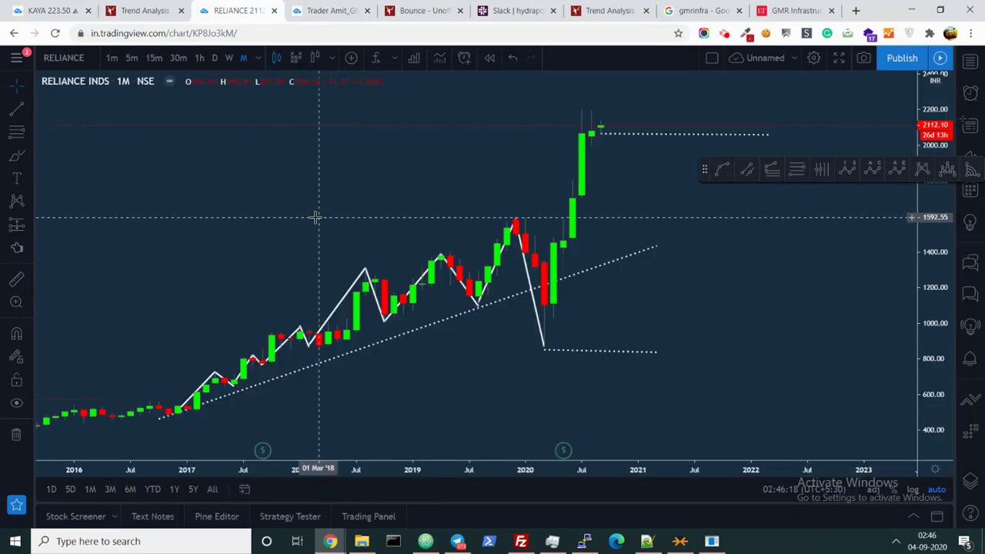
pyautogui.hotkey('ctrl', 'Tab')
pyautogui.scroll(-1, 538, 439)
pyautogui.moveTo(569, 396); pyautogui.dragTo(109, 60)
pyautogui.rightClick(114, 128)
pyautogui.click(179, 139)
pyautogui.hotkey('ctrl', '1')
pyautogui.press('Return')
pyautogui.hotkey('ctrl', 'v')
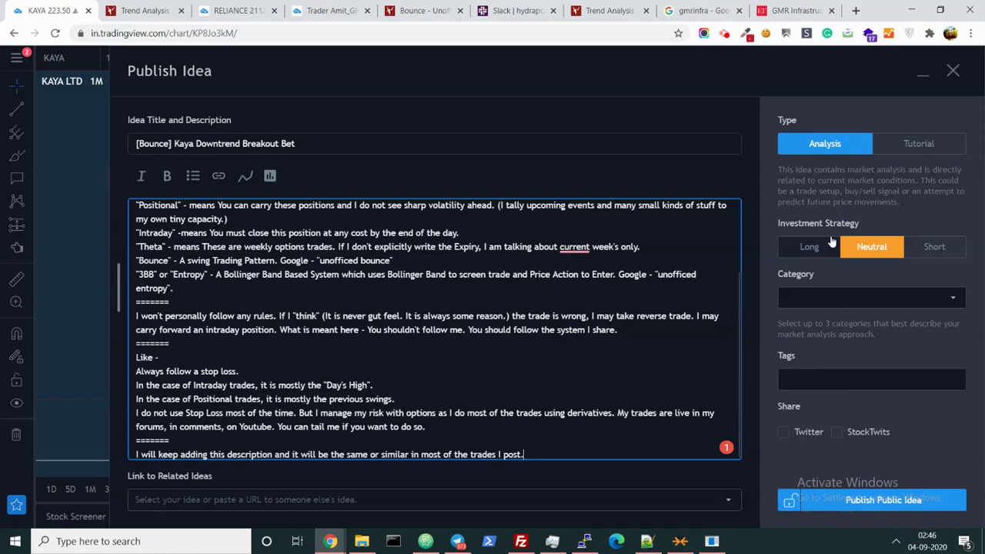
pyautogui.hotkey('ctrl', 'Home')
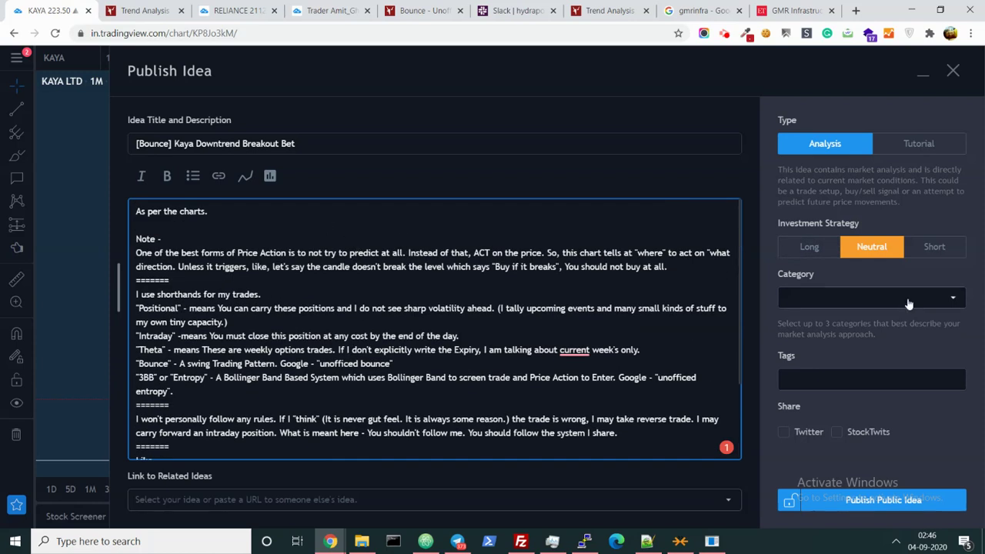
# Set the investment strategy to Long, choose the categories Trend analysis, Chart patterns and Technical indicators, and publish the idea publicly
pyautogui.click(814, 246)
pyautogui.click(833, 302)
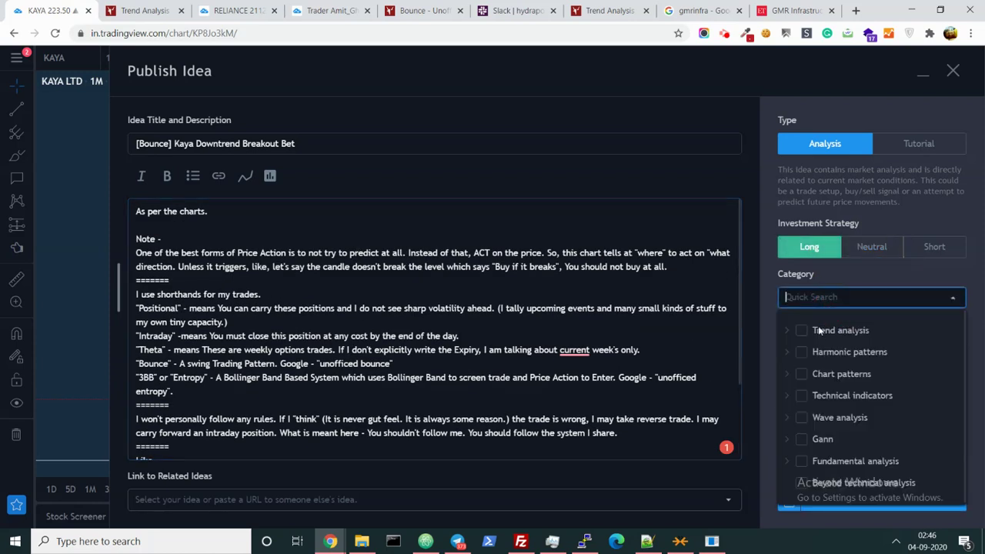
pyautogui.click(827, 331)
pyautogui.click(821, 375)
pyautogui.click(832, 415)
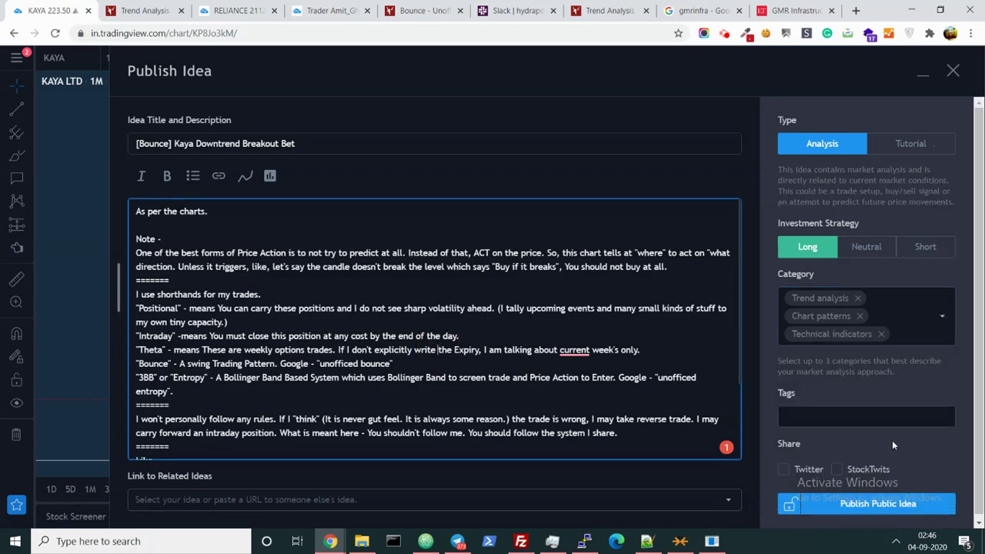
pyautogui.click(868, 501)
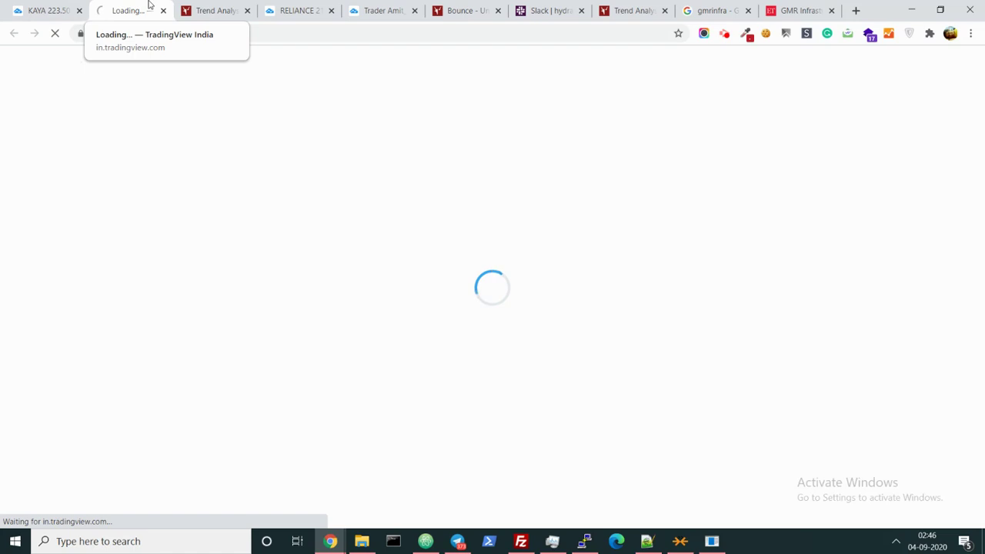
# On the Reliance chart, draw a near-horizontal line along the 2020 highs at about 2194, from March 2019 to mid-2022
pyautogui.click(281, 7)
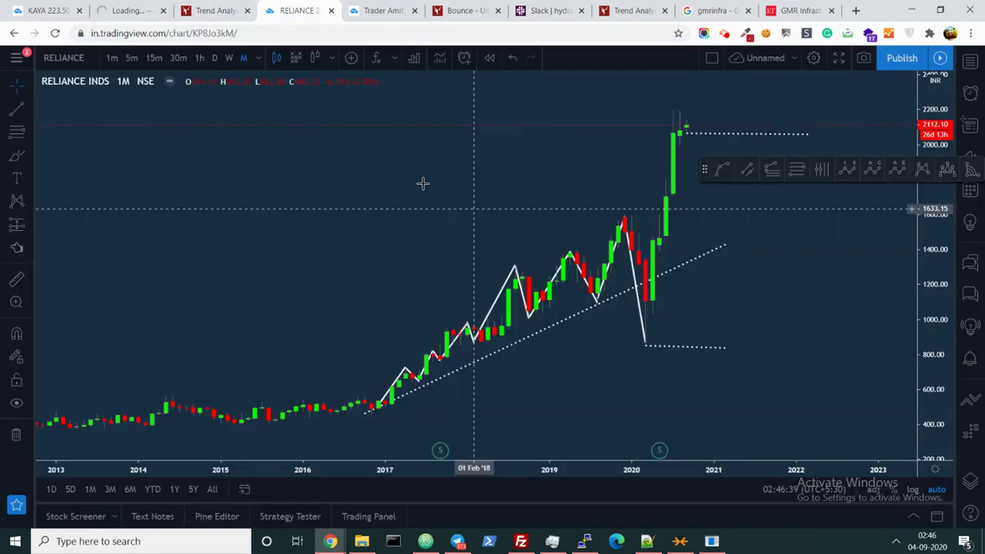
pyautogui.moveTo(247, 193); pyautogui.dragTo(41, 193)
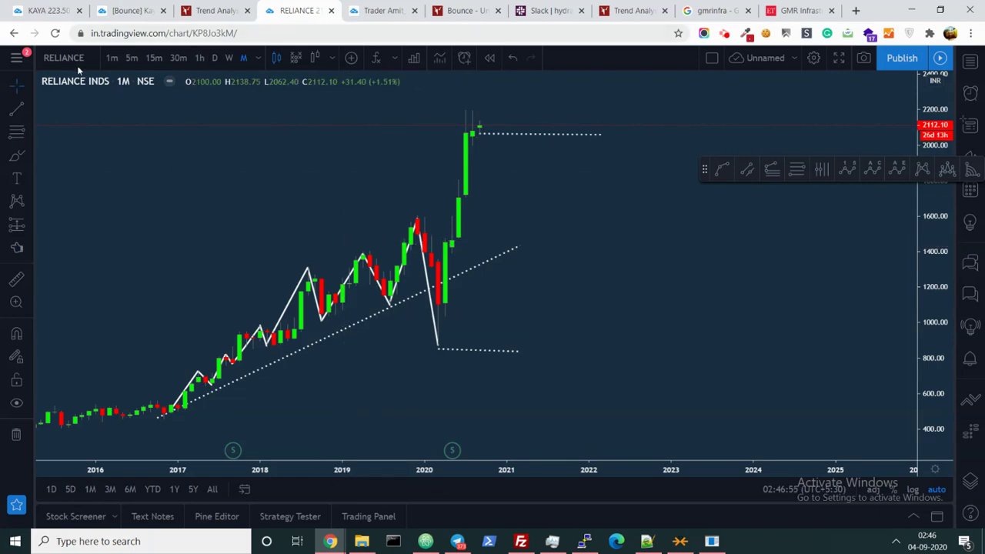
pyautogui.click(16, 108)
pyautogui.click(357, 108)
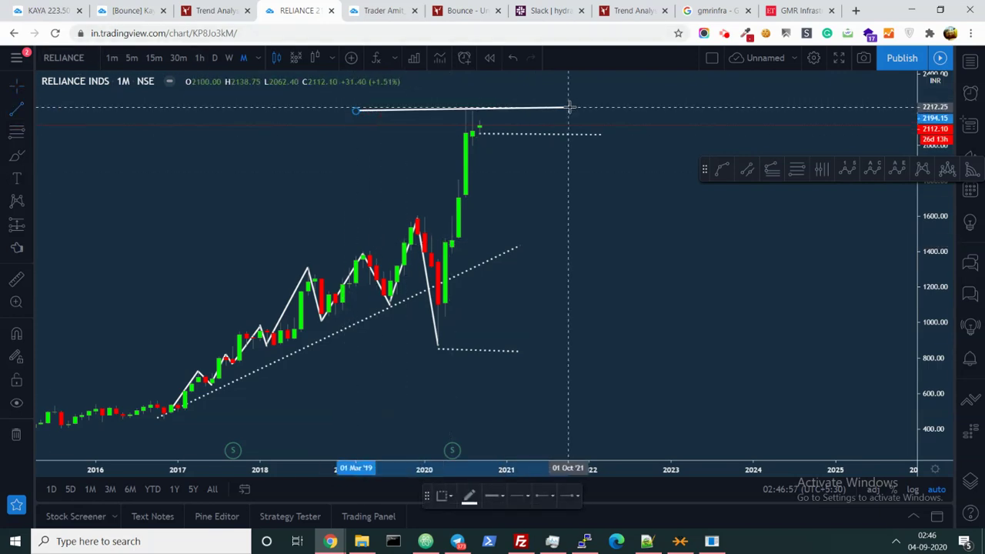
pyautogui.click(624, 112)
pyautogui.click(654, 152)
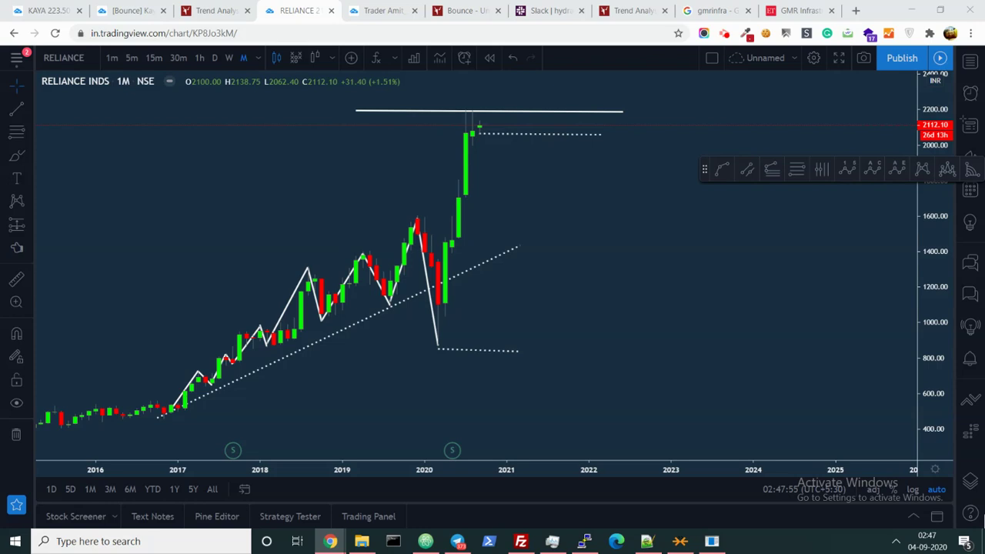
# Switch to the Sensibull site and log in with the Zerodha broker account
pyautogui.click(689, 7)
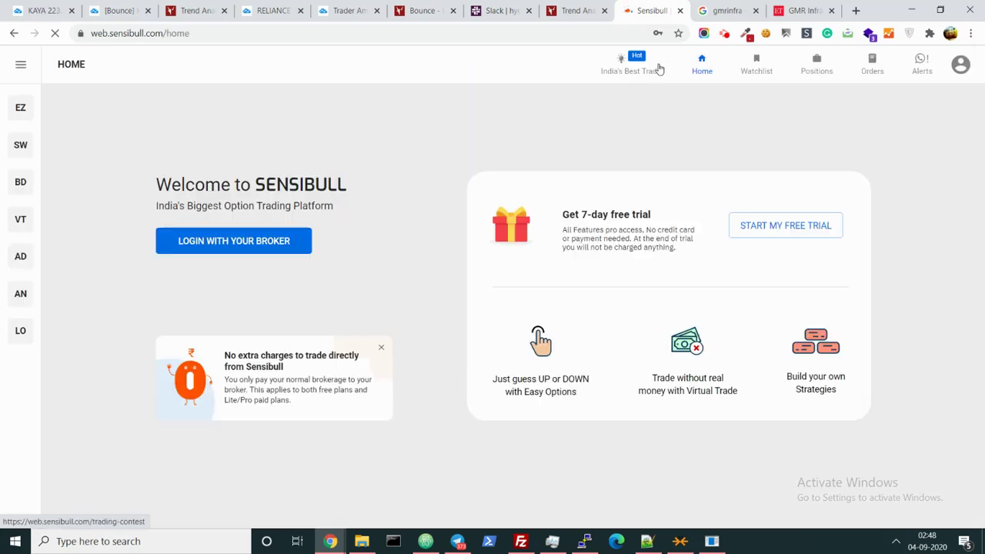
pyautogui.click(261, 245)
pyautogui.click(442, 184)
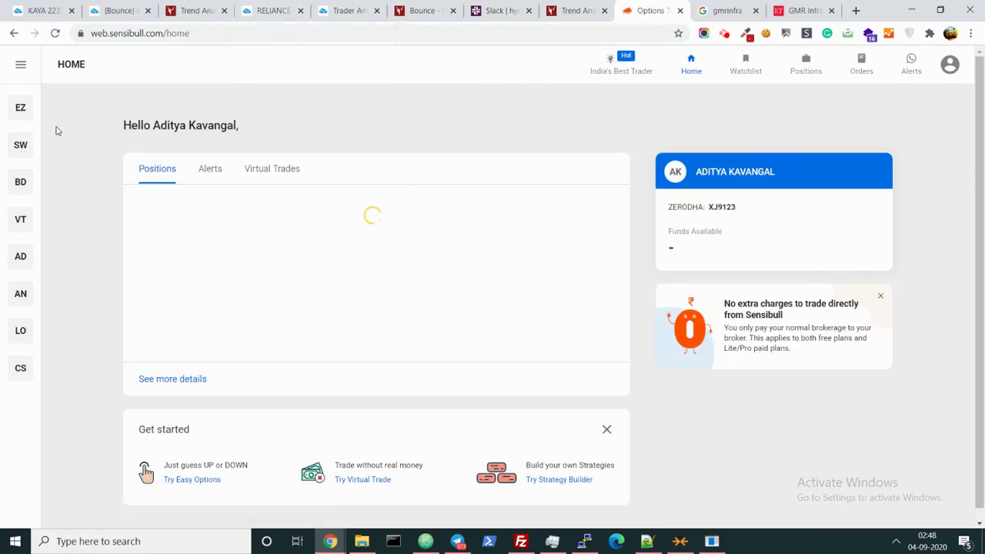
# Open Sensibull's Strategy Builder for NIFTY and show the bearish ready-made strategies
pyautogui.click(30, 112)
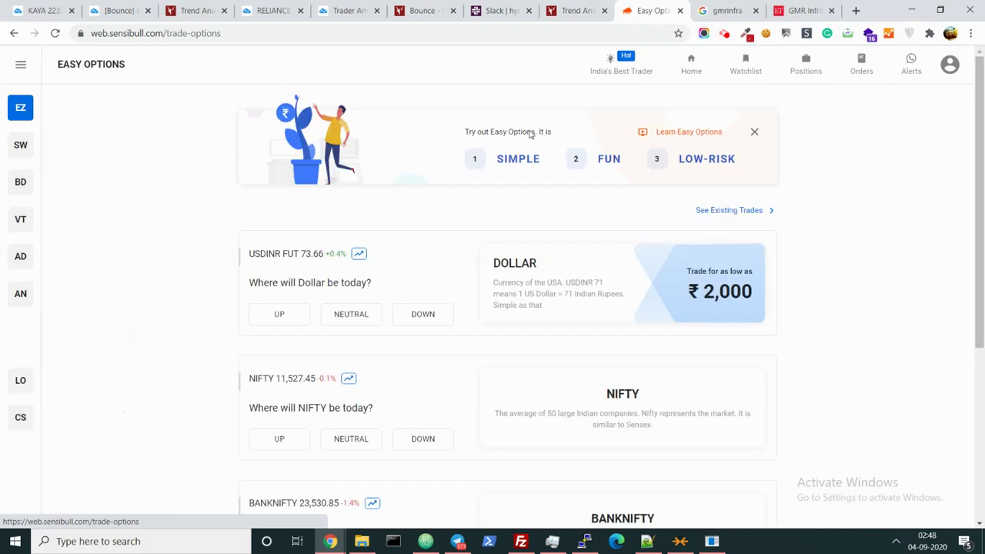
pyautogui.moveTo(18, 134)
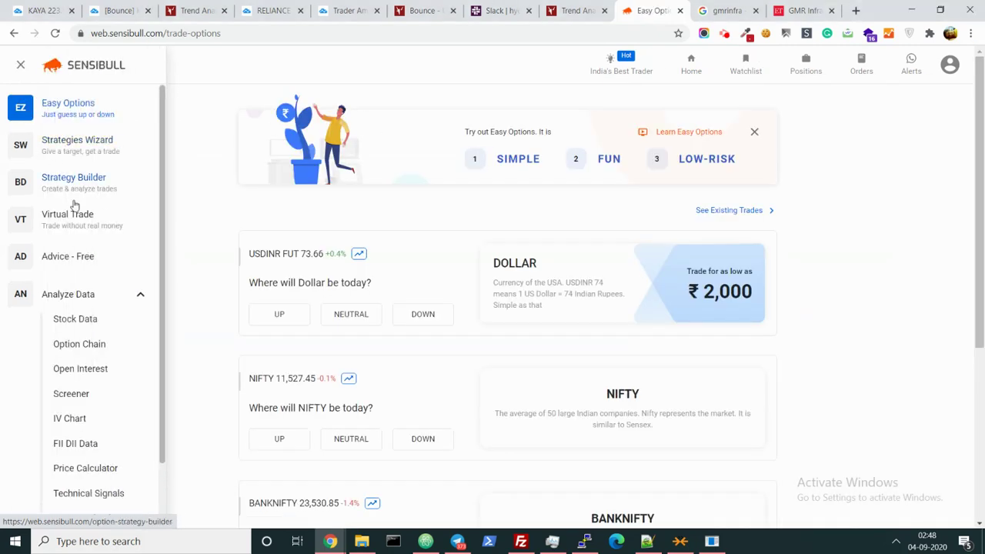
pyautogui.click(77, 177)
pyautogui.moveTo(61, 136)
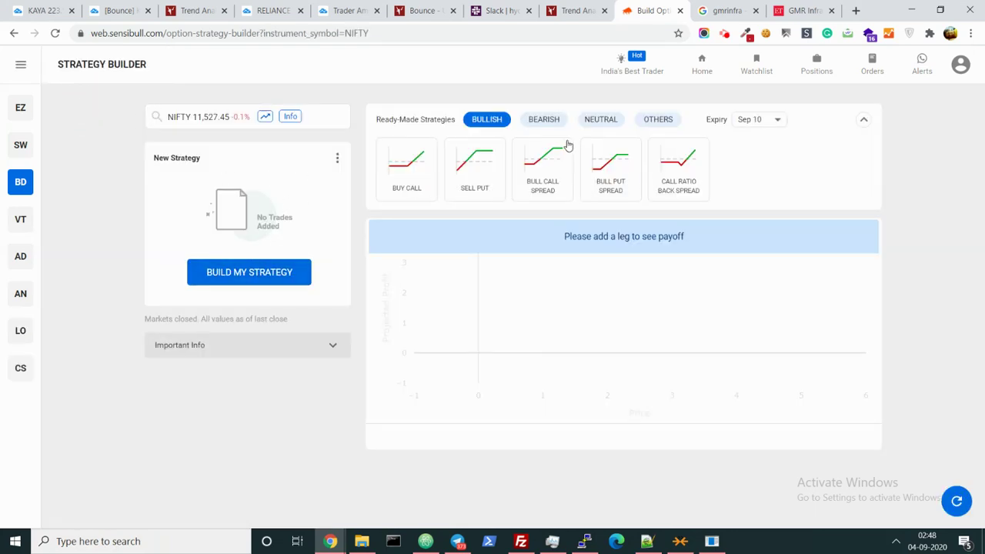
pyautogui.click(539, 128)
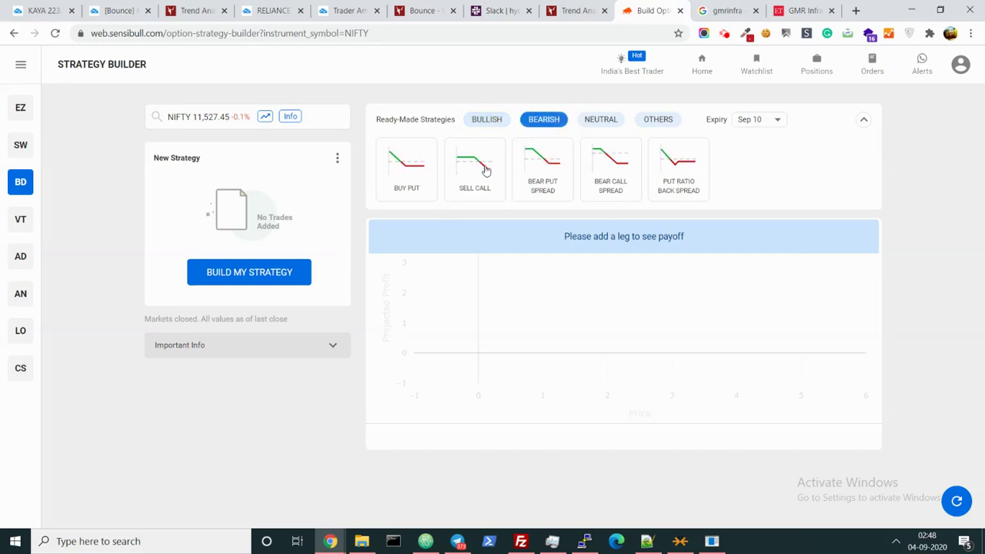
# Load the Sell Call and Bear Call Spread ready-made strategies for NIFTY and review their payoff, including the spread's profit and loss summary
pyautogui.click(481, 185)
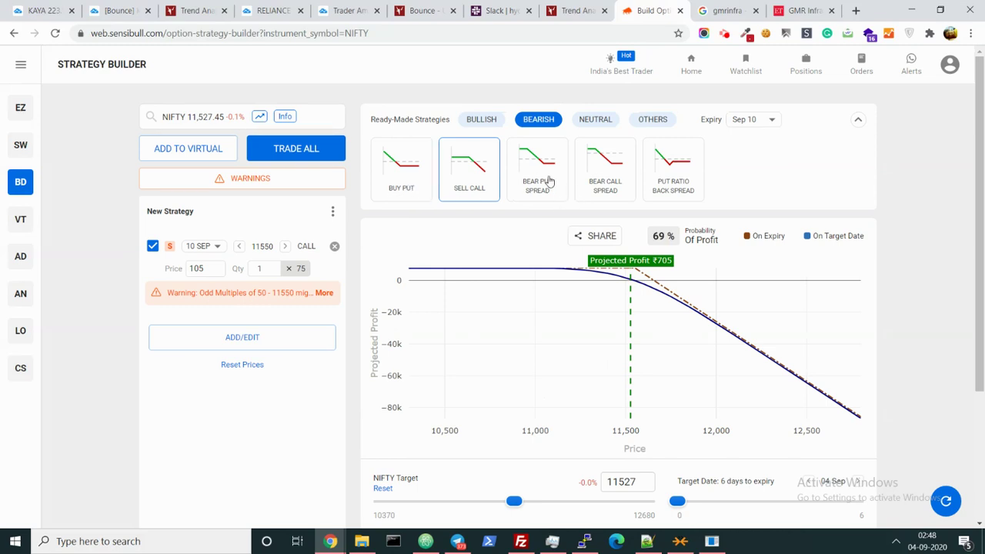
pyautogui.click(604, 176)
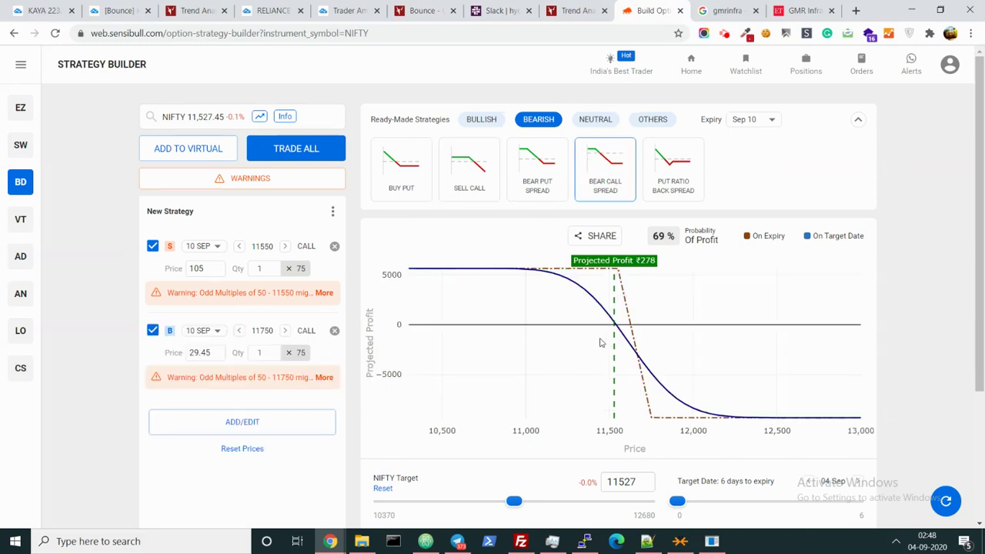
pyautogui.scroll(-2, 559, 397)
pyautogui.scroll(1, 559, 403)
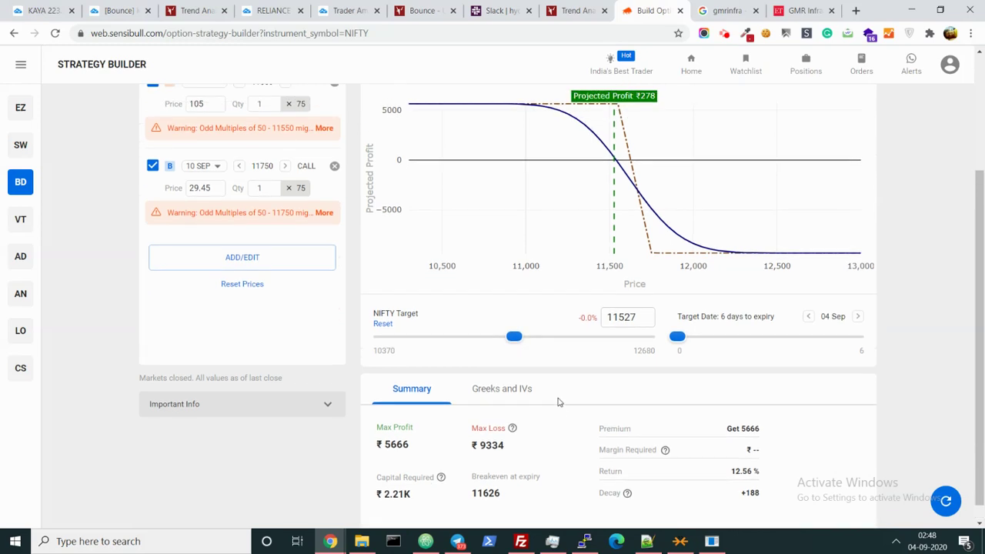
pyautogui.scroll(-1, 415, 370)
pyautogui.scroll(3, 415, 368)
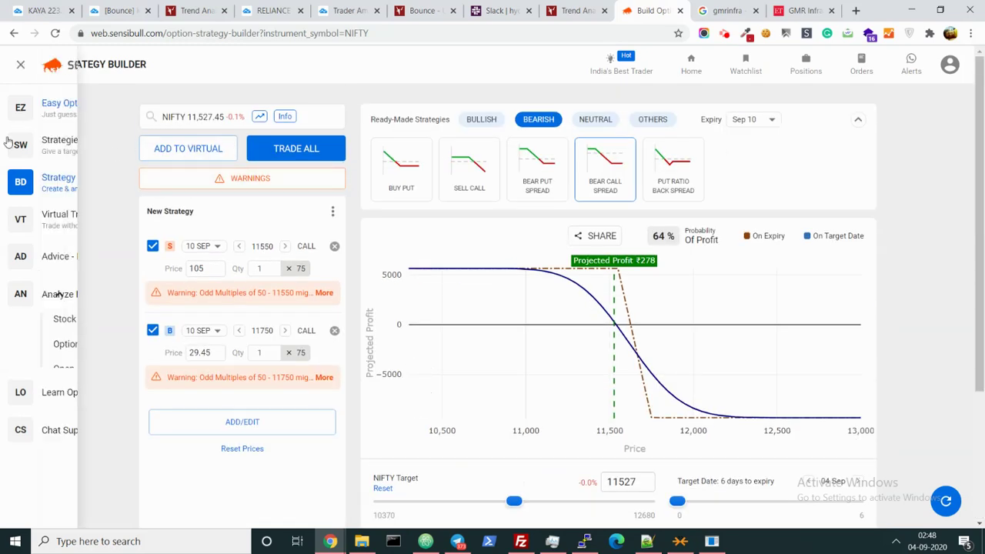
# Go through Easy Options to the stock Strategies Wizard and choose RELIANCE as the stock
pyautogui.click(77, 103)
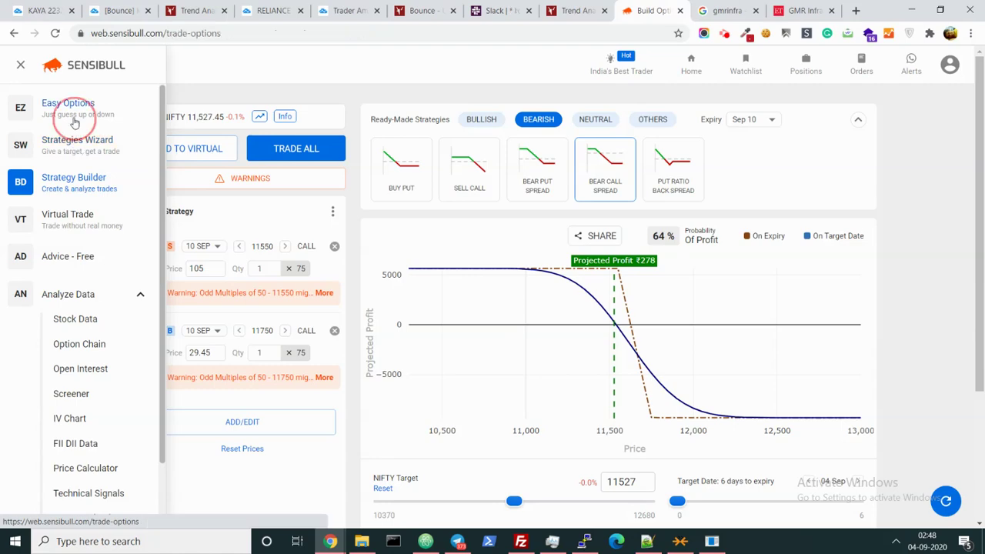
pyautogui.scroll(-3, 407, 330)
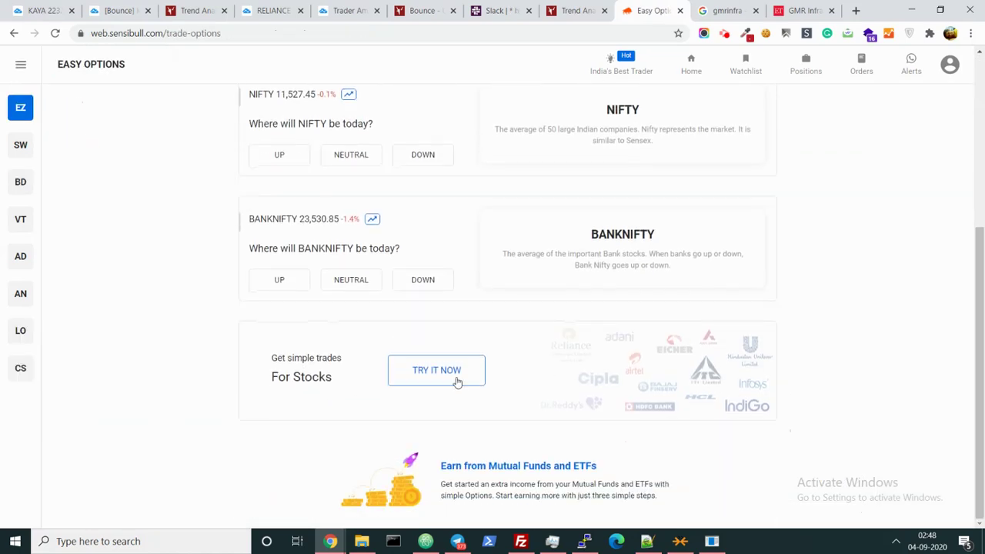
pyautogui.click(458, 373)
pyautogui.click(309, 162)
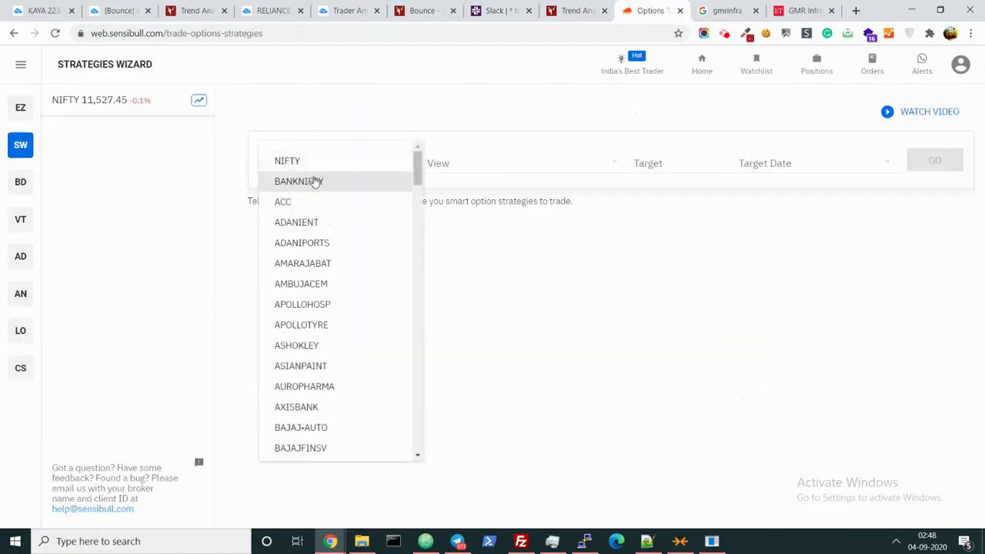
pyautogui.scroll(-20, 352, 306)
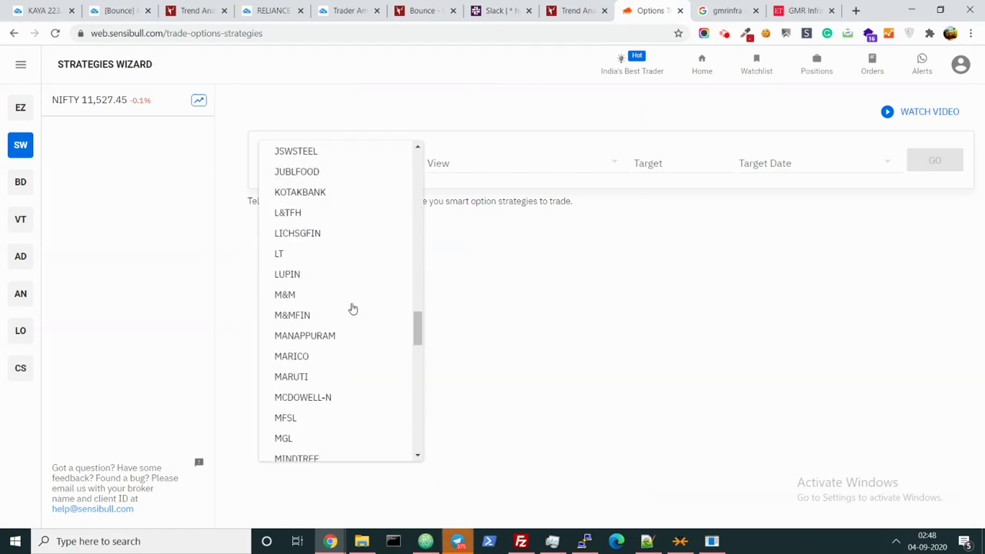
pyautogui.scroll(-5, 353, 309)
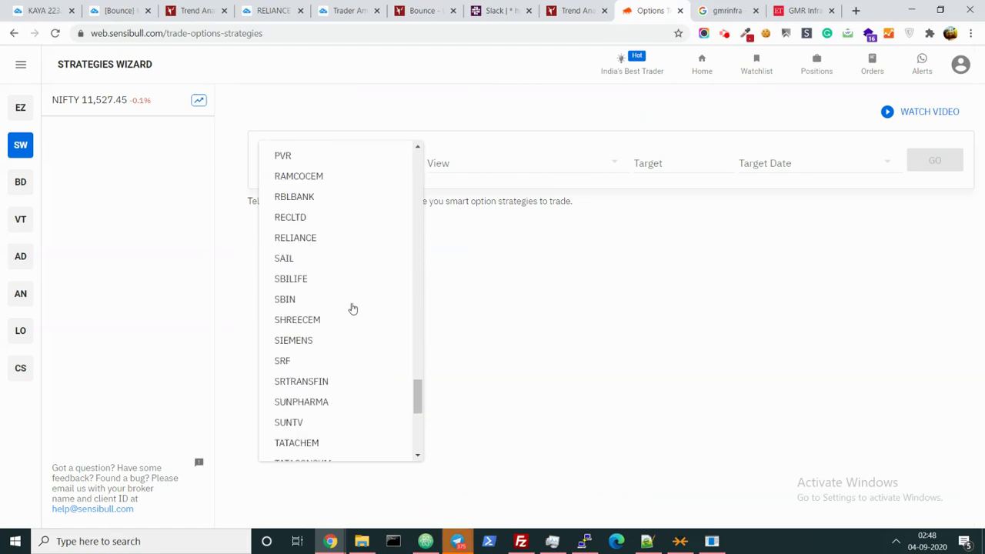
pyautogui.click(301, 235)
# Set the view to BELOW and the RELIANCE target to 2190, checking the highs line on the Reliance chart for the level
pyautogui.click(483, 174)
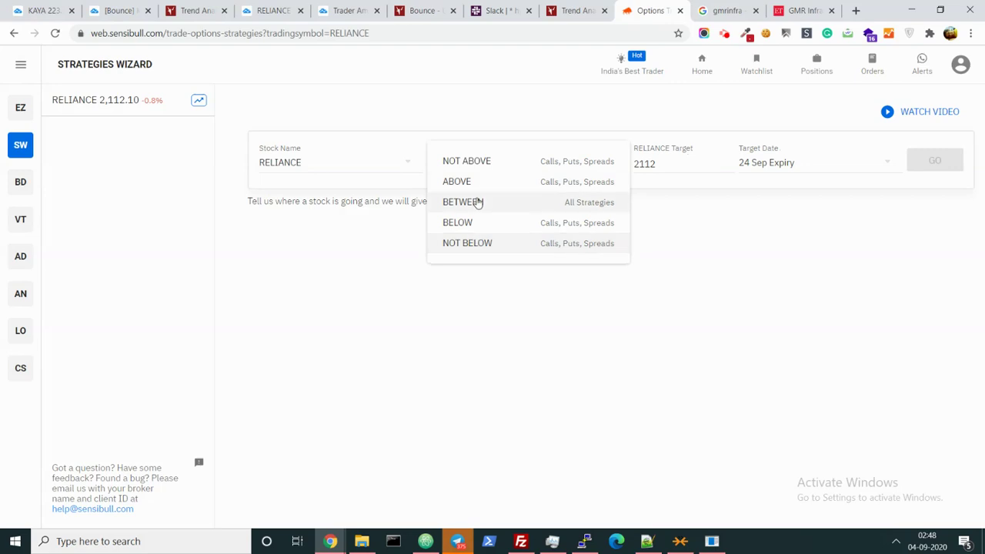
pyautogui.click(508, 225)
pyautogui.doubleClick(652, 163)
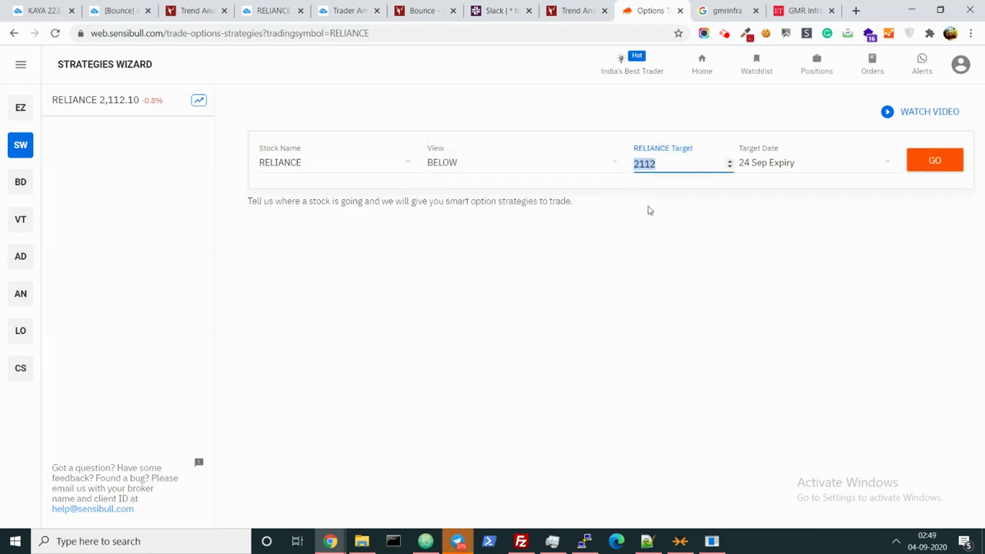
pyautogui.click(273, 10)
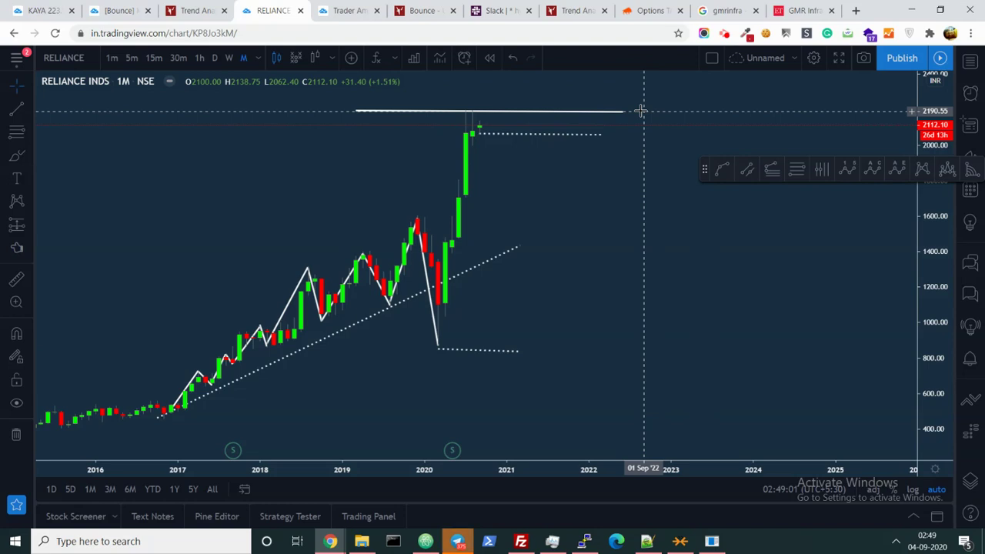
pyautogui.click(658, 8)
pyautogui.write('2190')
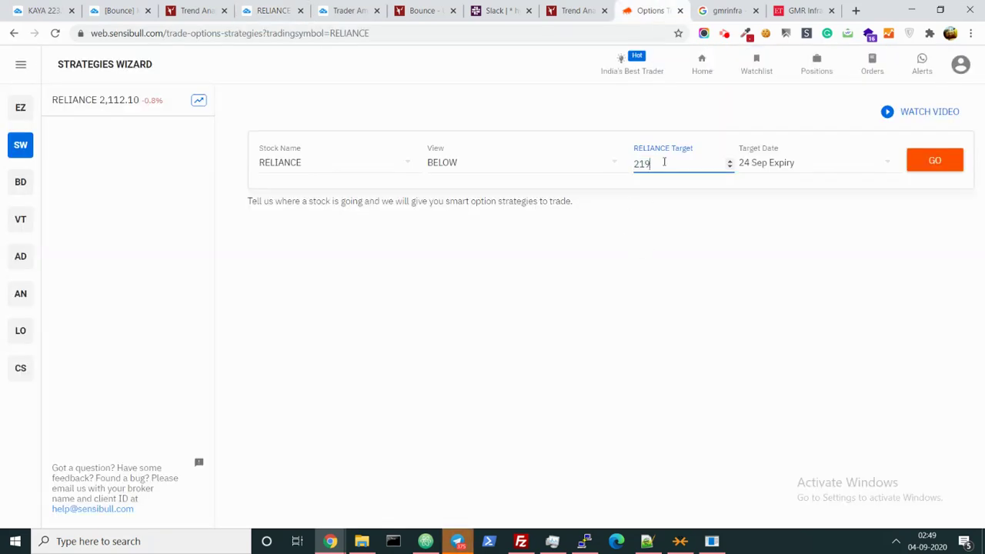
# Try to set the target date to the specific date 25 September 2020
pyautogui.click(793, 166)
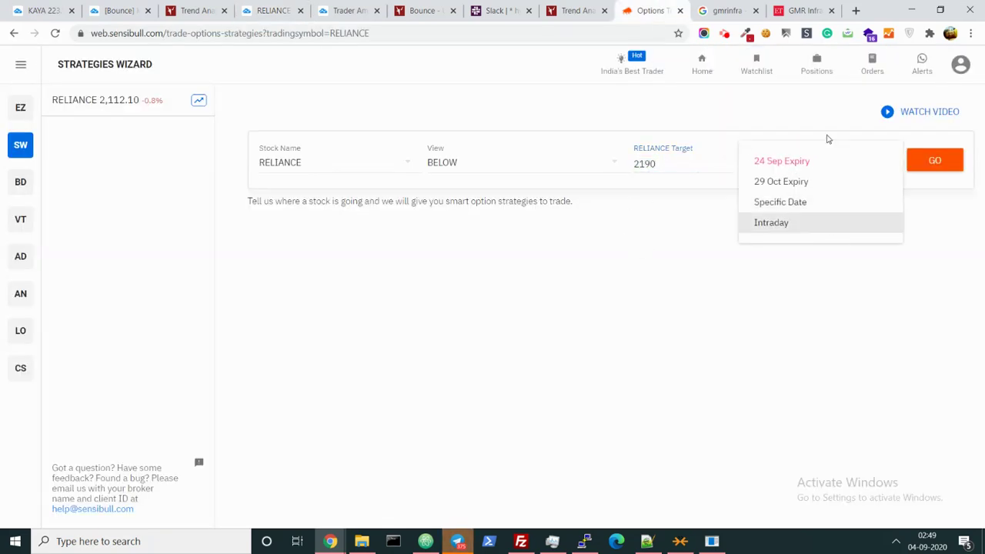
pyautogui.click(780, 203)
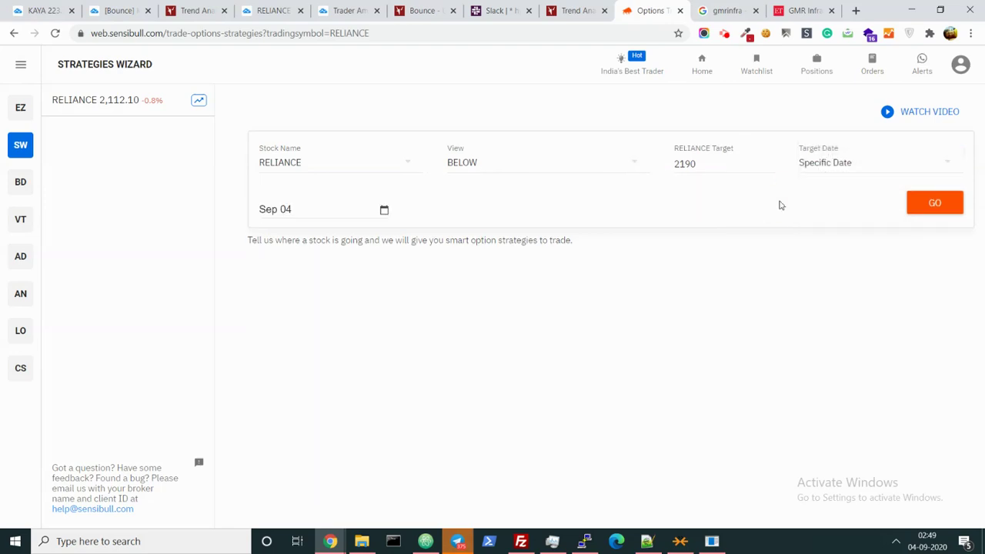
pyautogui.click(811, 157)
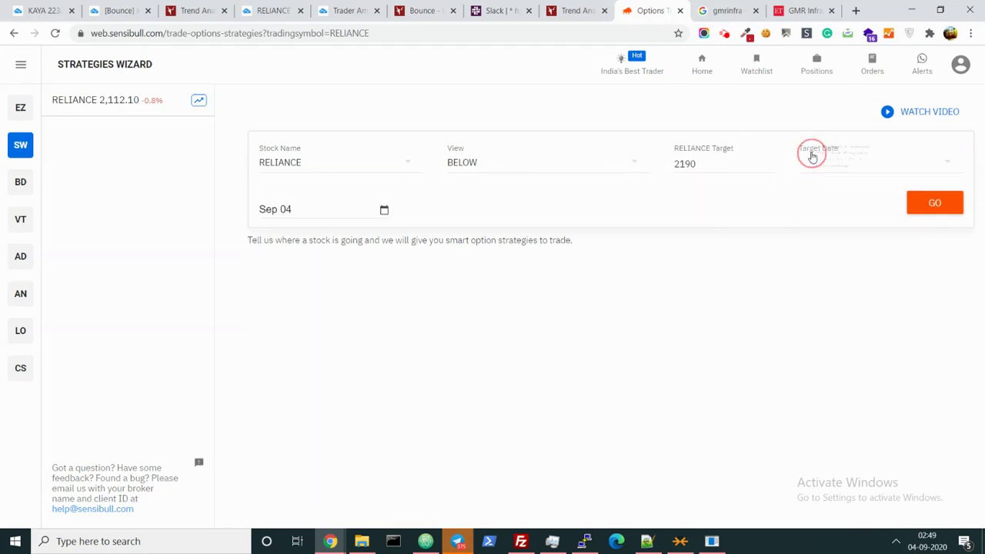
pyautogui.click(357, 215)
pyautogui.click(383, 211)
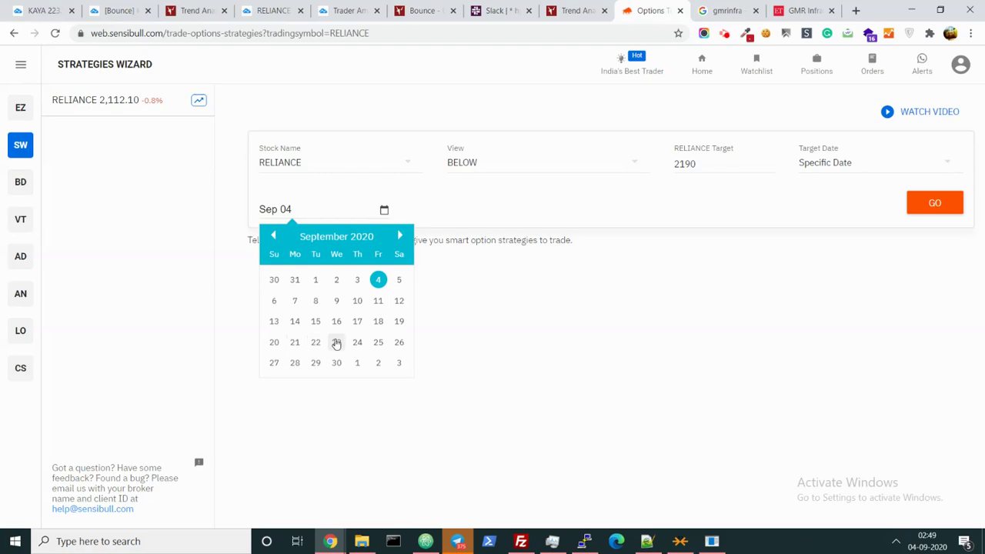
pyautogui.click(377, 346)
pyautogui.click(707, 403)
# Set the target date to 24 Sep Expiry and generate the option trades for the Reliance prediction
pyautogui.click(872, 165)
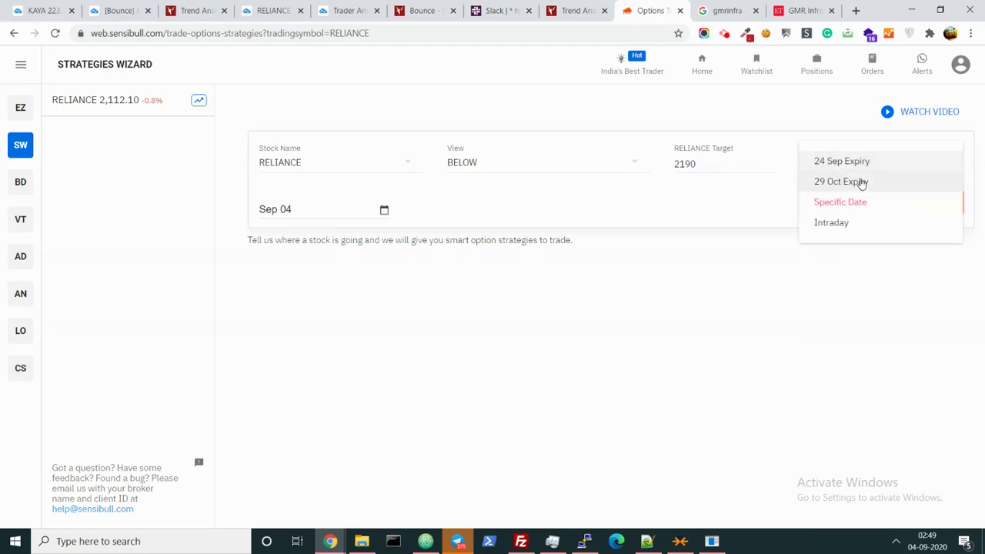
pyautogui.click(846, 162)
pyautogui.click(931, 169)
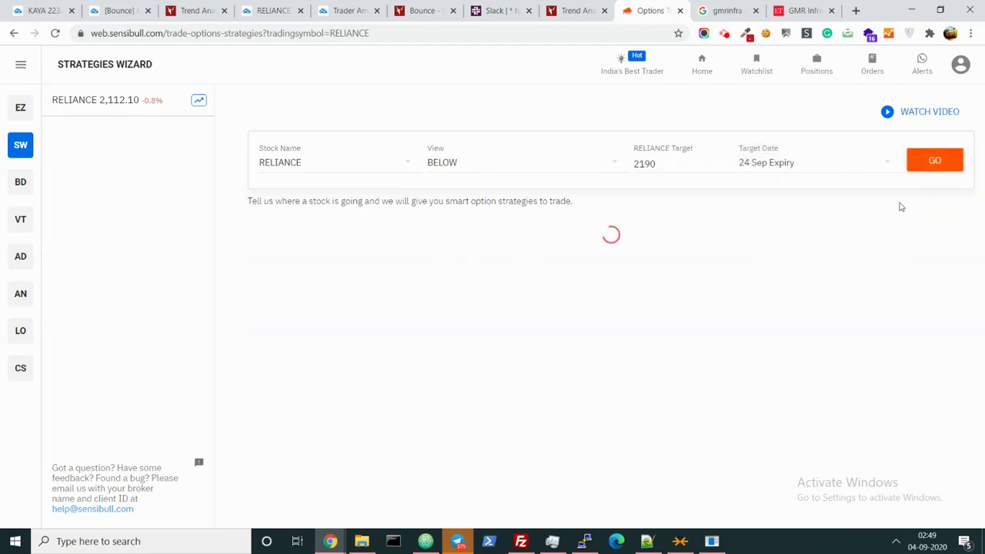
# Expand the summary of the 2200-2340 Call Spread trade and highlight its sell and buy call legs
pyautogui.scroll(-1, 902, 216)
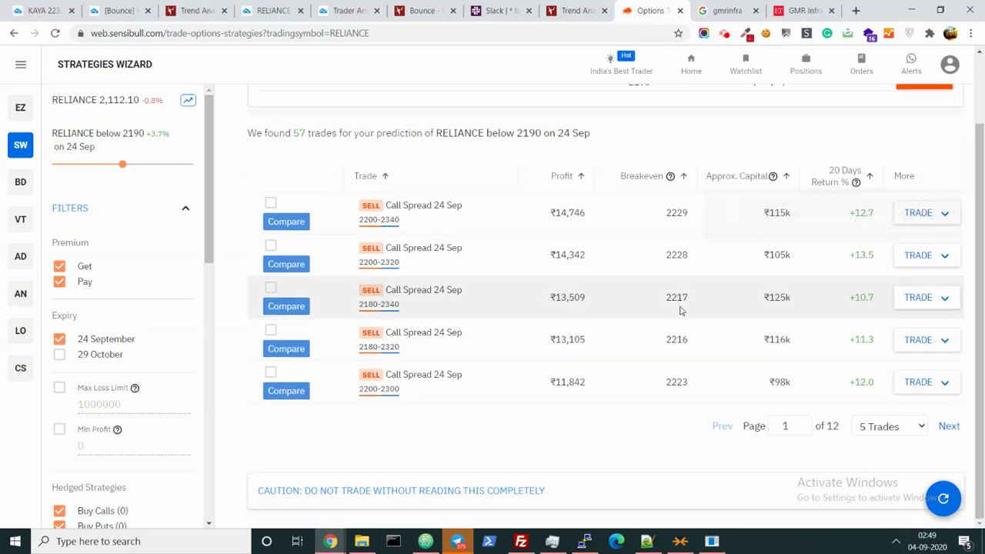
pyautogui.click(928, 213)
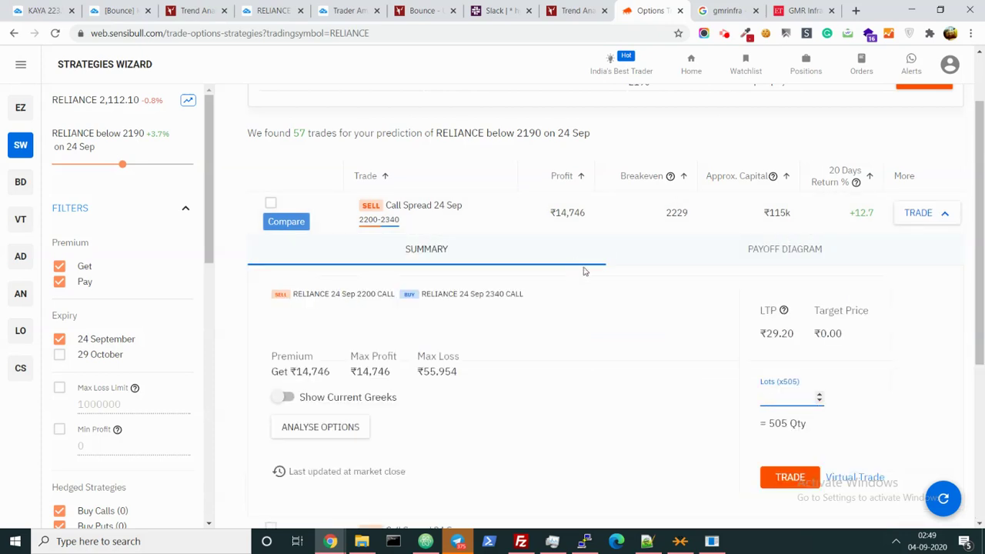
pyautogui.moveTo(550, 299); pyautogui.dragTo(269, 285)
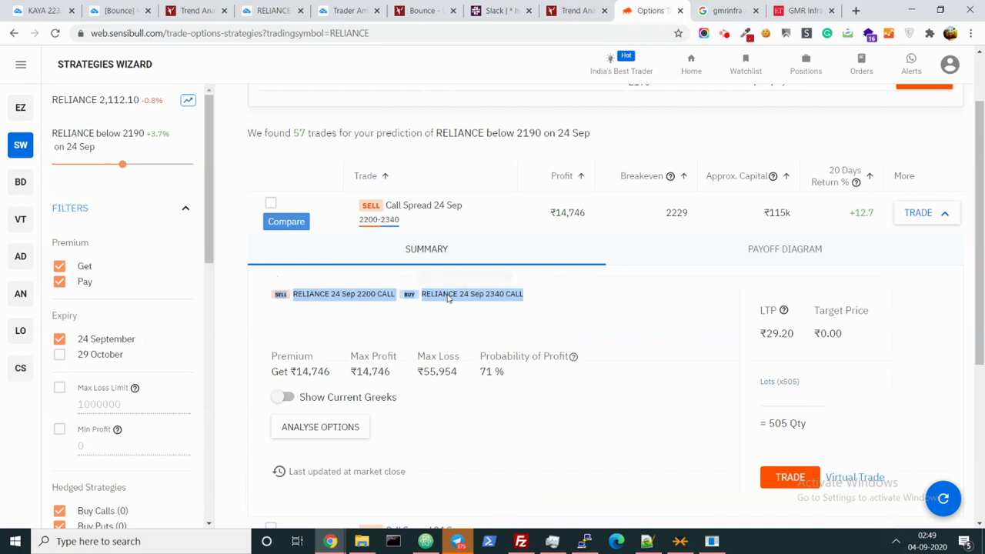
# On the Reliance chart, add a callout reading "Short if it breaks" at the upper dotted line's end, with its box just beyond the line
pyautogui.click(269, 10)
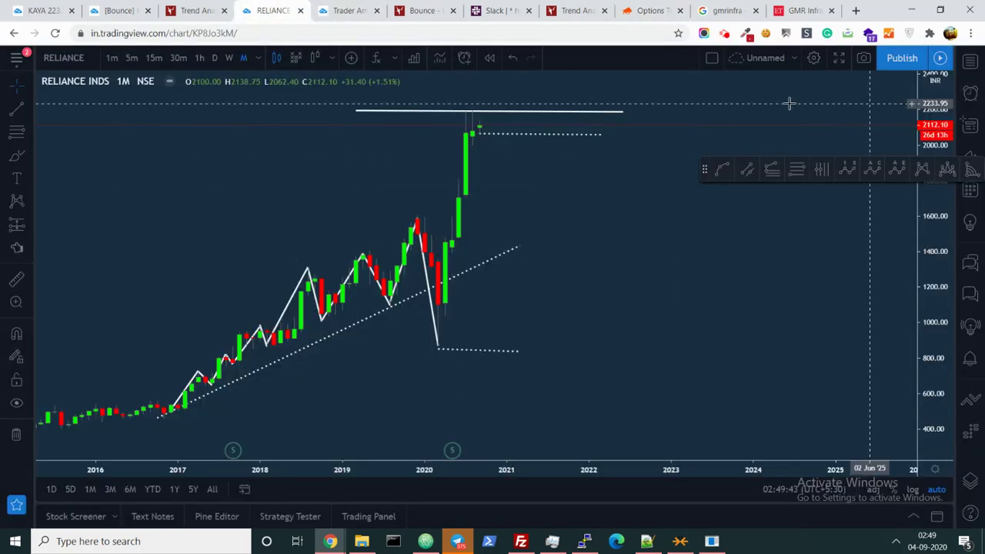
pyautogui.click(31, 177)
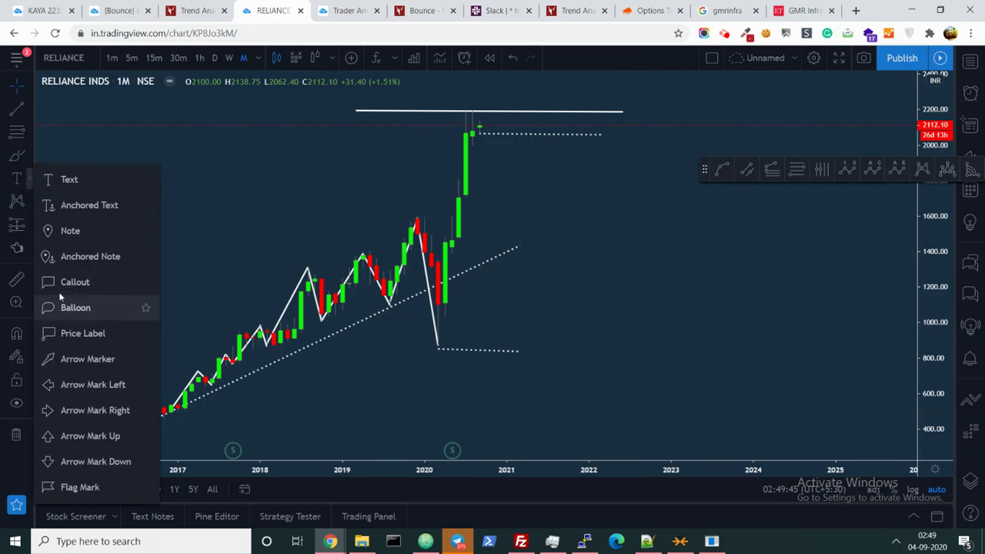
pyautogui.click(52, 282)
pyautogui.click(600, 140)
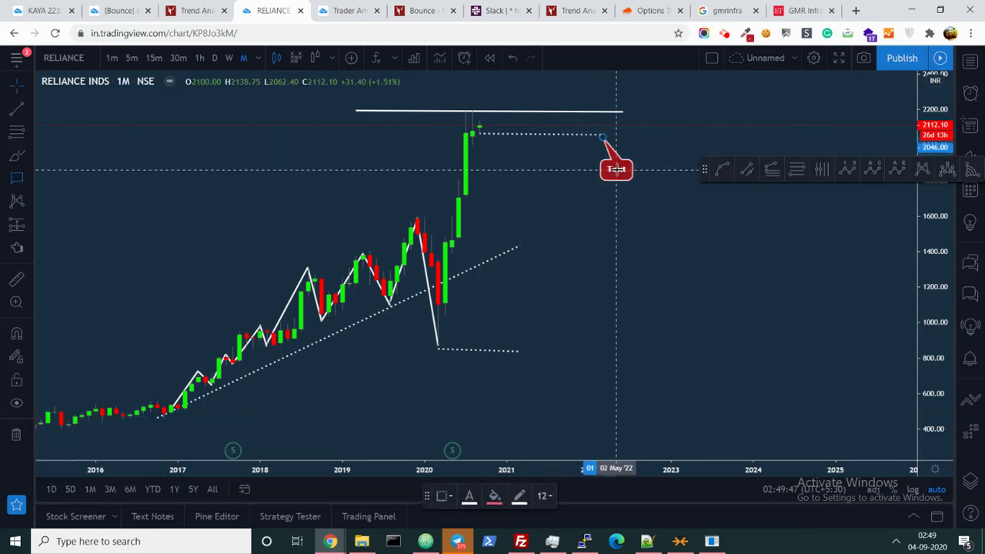
pyautogui.click(626, 162)
pyautogui.write('S')
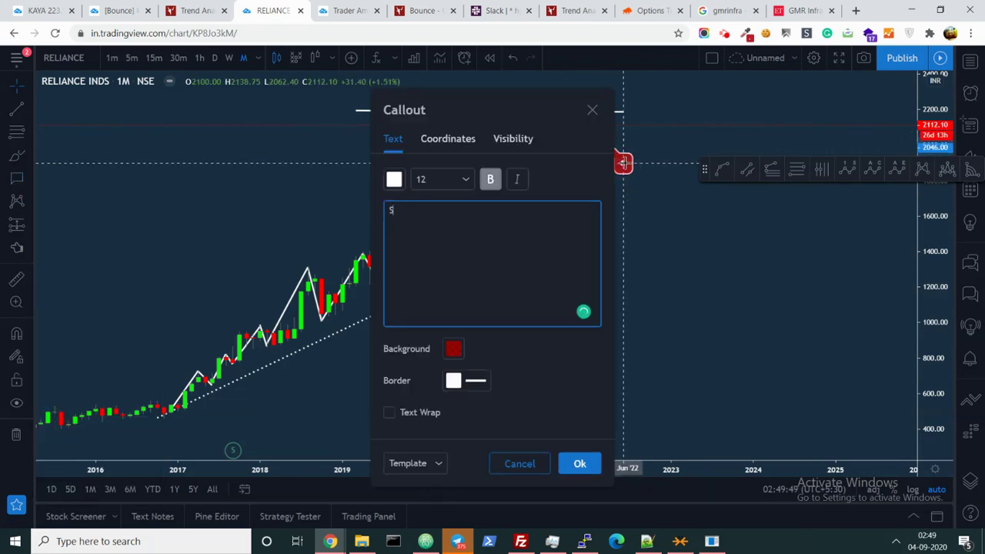
pyautogui.write('ho')
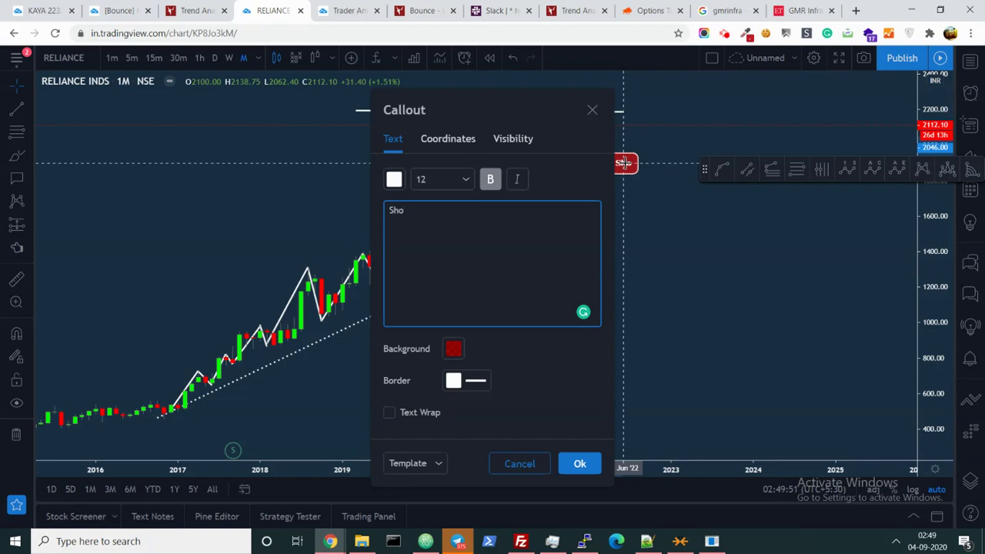
pyautogui.write('rt if it breaks')
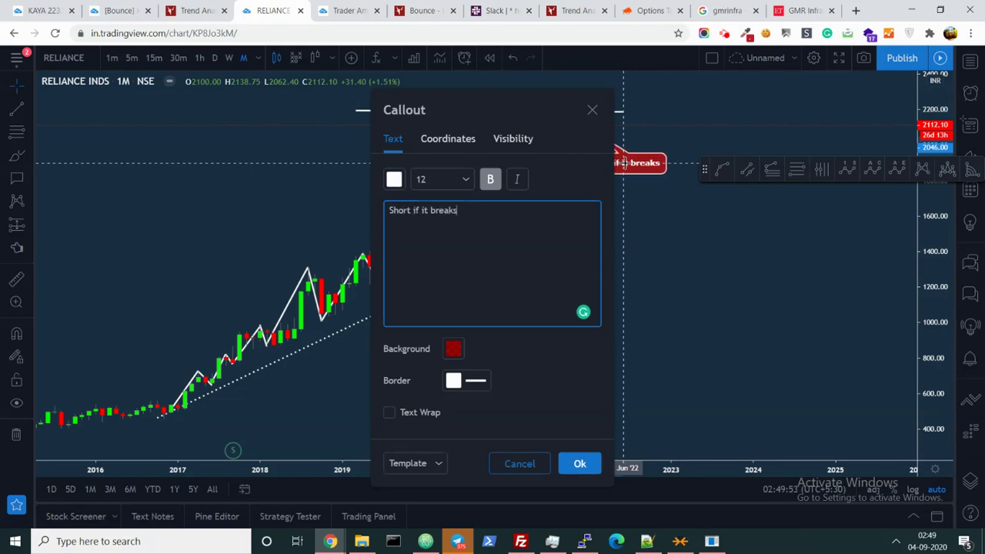
pyautogui.click(579, 466)
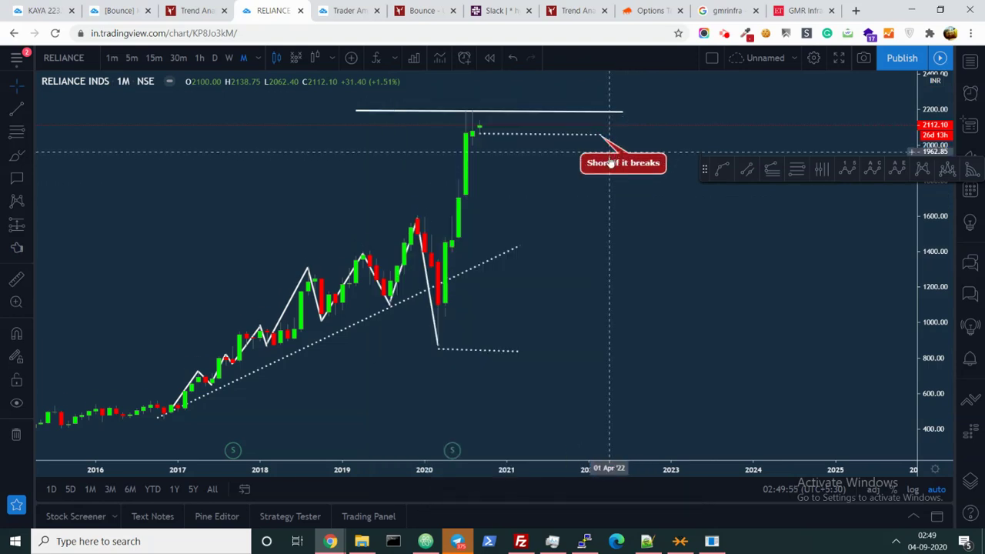
pyautogui.moveTo(618, 165); pyautogui.dragTo(659, 154)
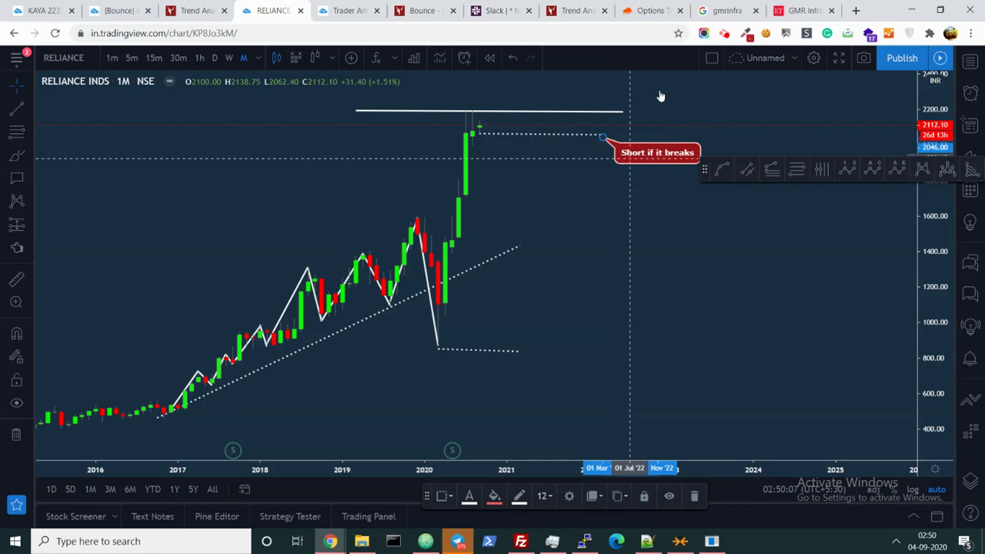
# Return to the Sensibull call spread summary and examine its probability of profit
pyautogui.click(650, 10)
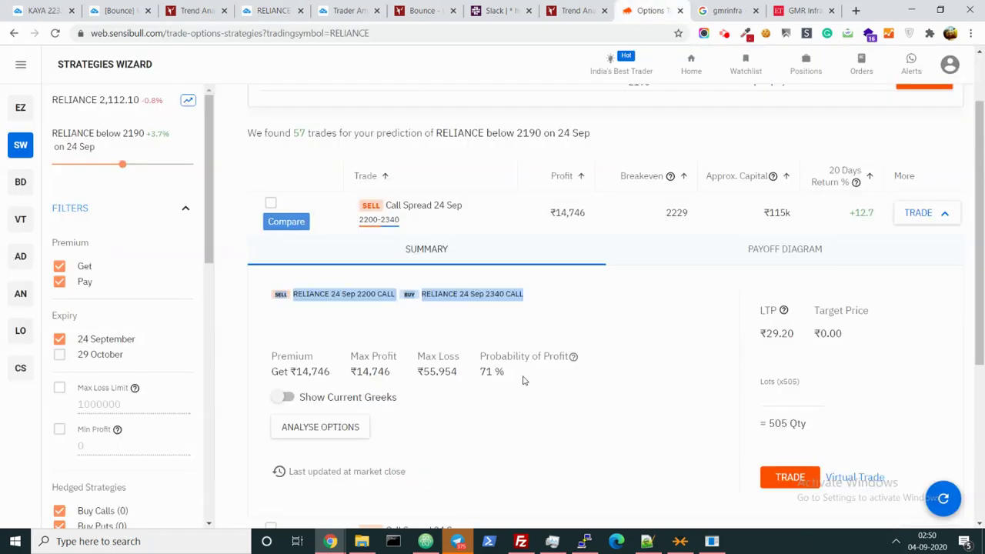
pyautogui.moveTo(572, 359)
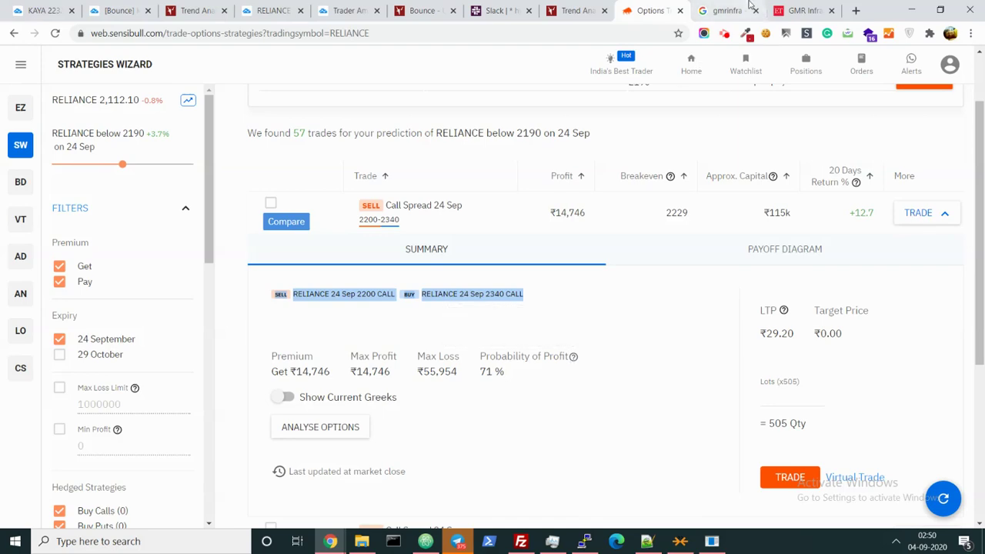
# Replace the GMR Infra search results with the Unofficed courses page at unofficed.com/courses/
pyautogui.click(728, 10)
pyautogui.click(577, 33)
pyautogui.write('UNOFIC')
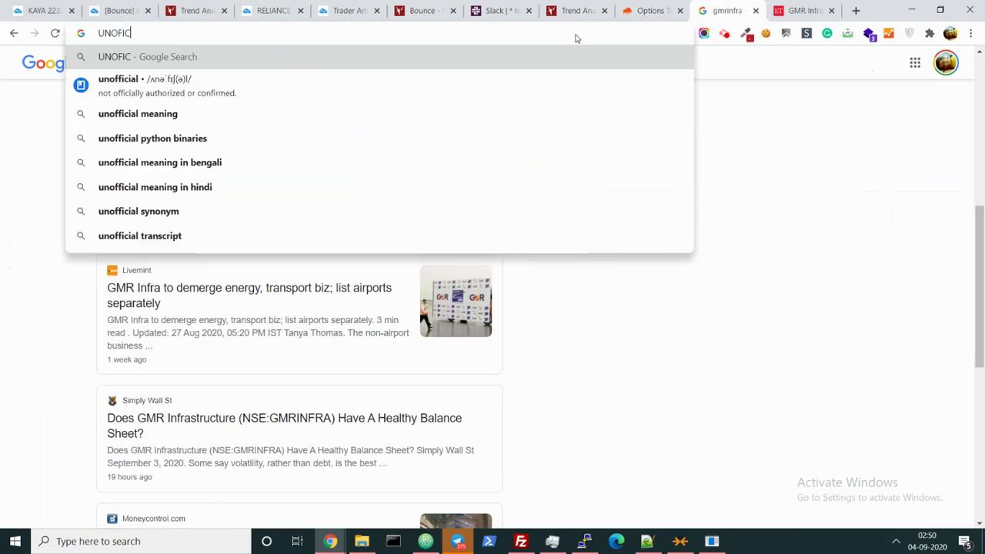
pyautogui.hotkey('ctrl', 'a')
pyautogui.write('un')
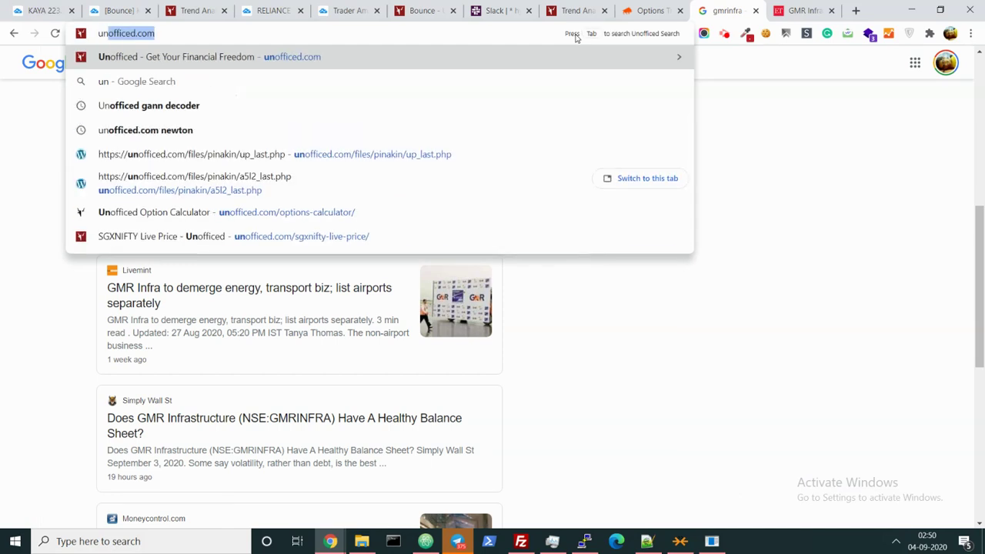
pyautogui.write('officed.com/co')
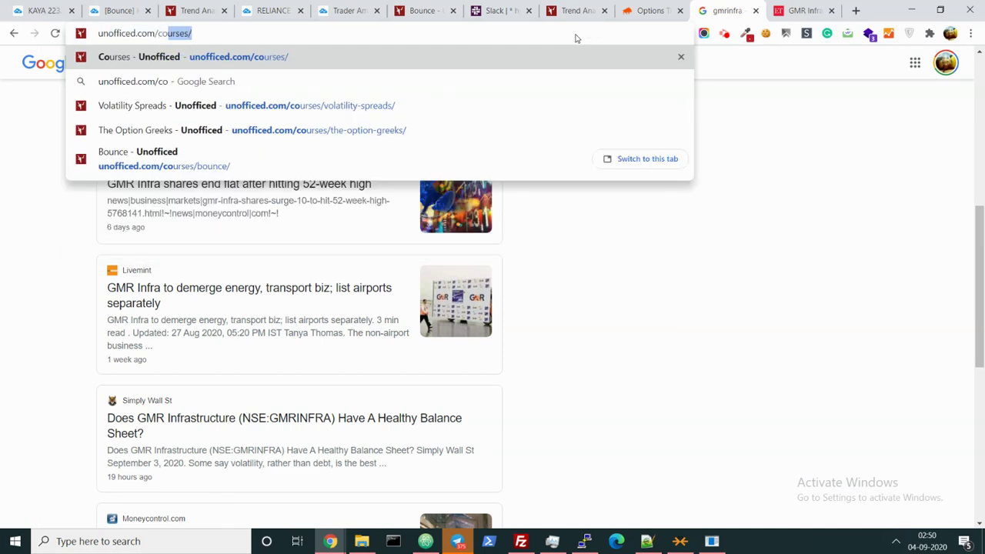
pyautogui.press('Return')
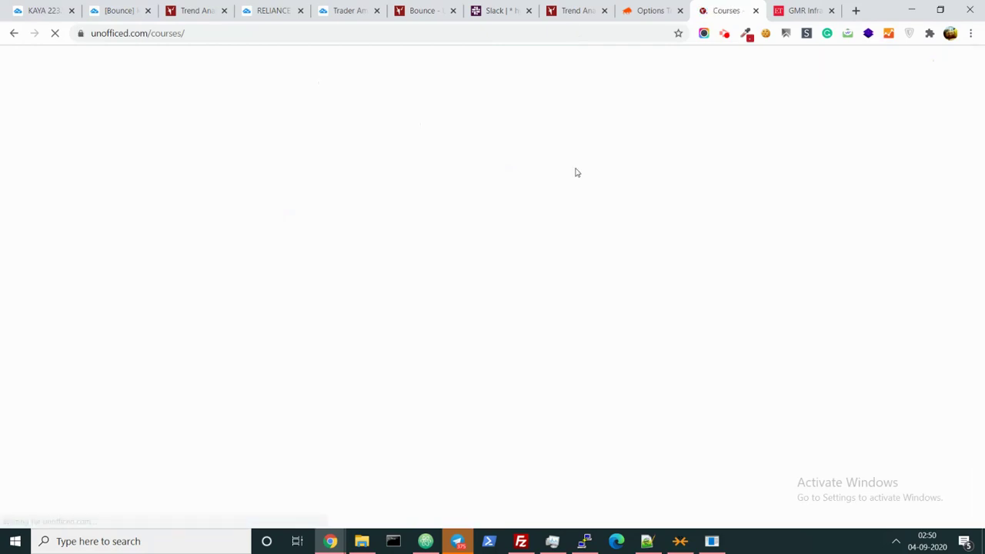
# Find The Option Greeks in the Unofficed course list and open that course
pyautogui.scroll(-3, 538, 257)
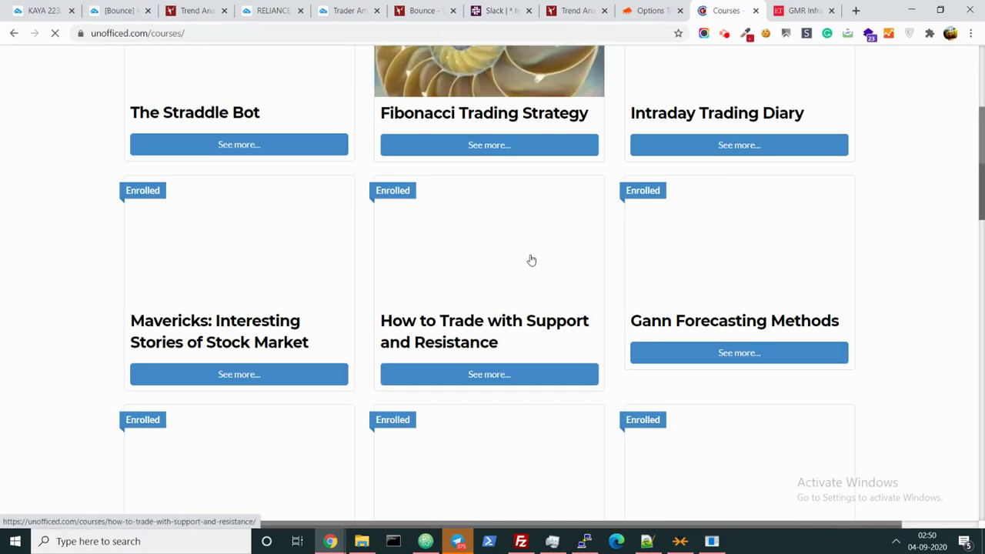
pyautogui.scroll(-10, 532, 260)
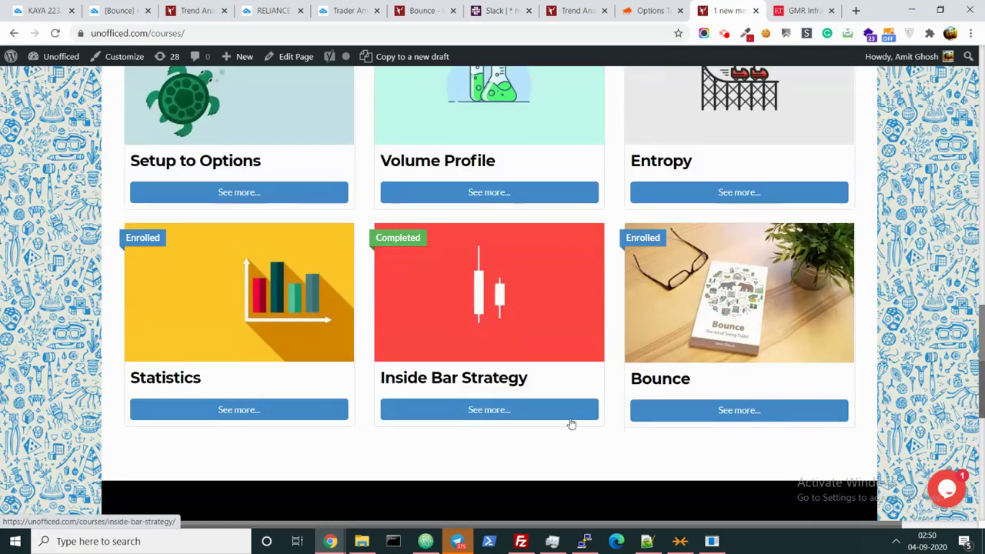
pyautogui.scroll(3, 298, 378)
pyautogui.scroll(1, 296, 383)
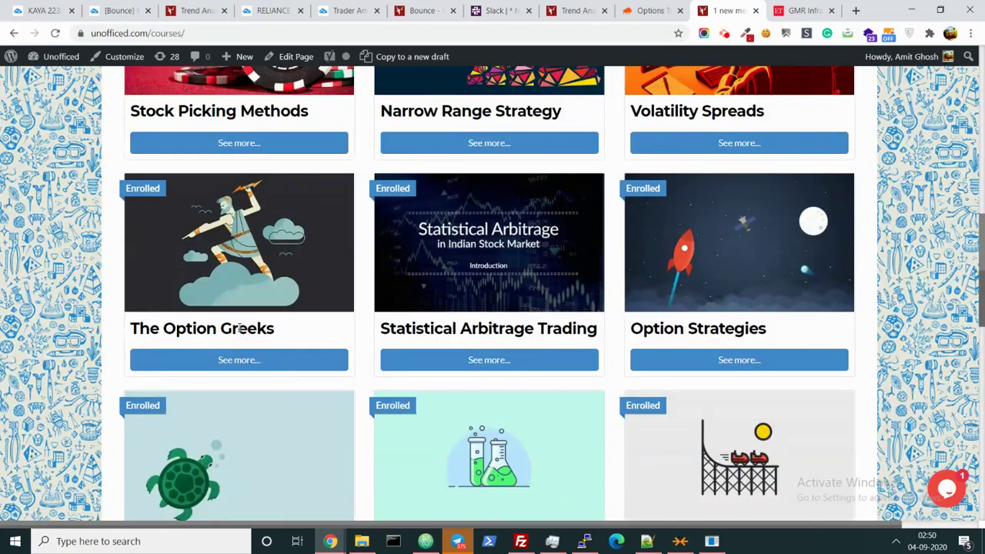
pyautogui.click(234, 365)
# Clear the highlighted call legs in the Sensibull summary, and return to The Option Greeks course to open its Delta lesson
pyautogui.hotkey('ctrl', 'shift', 'Tab')
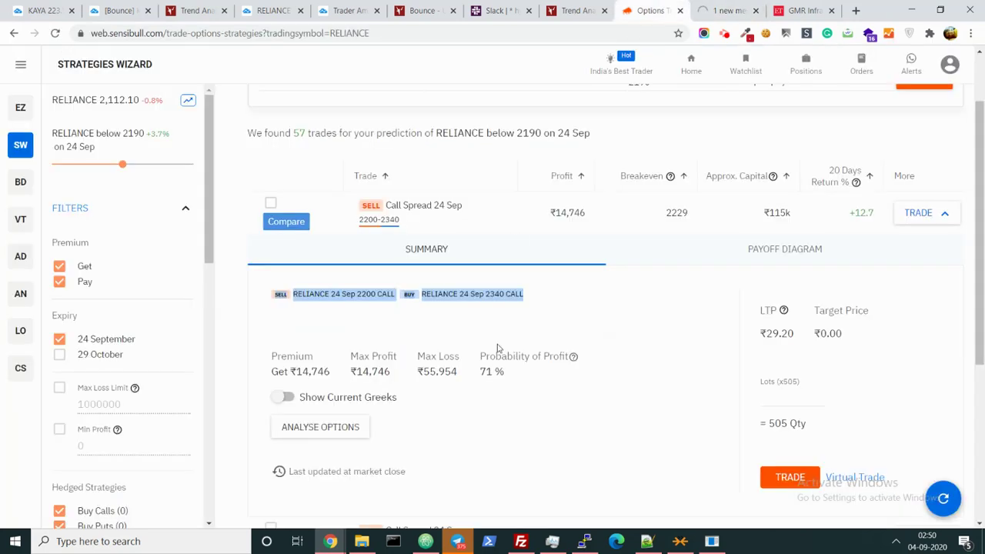
pyautogui.click(571, 335)
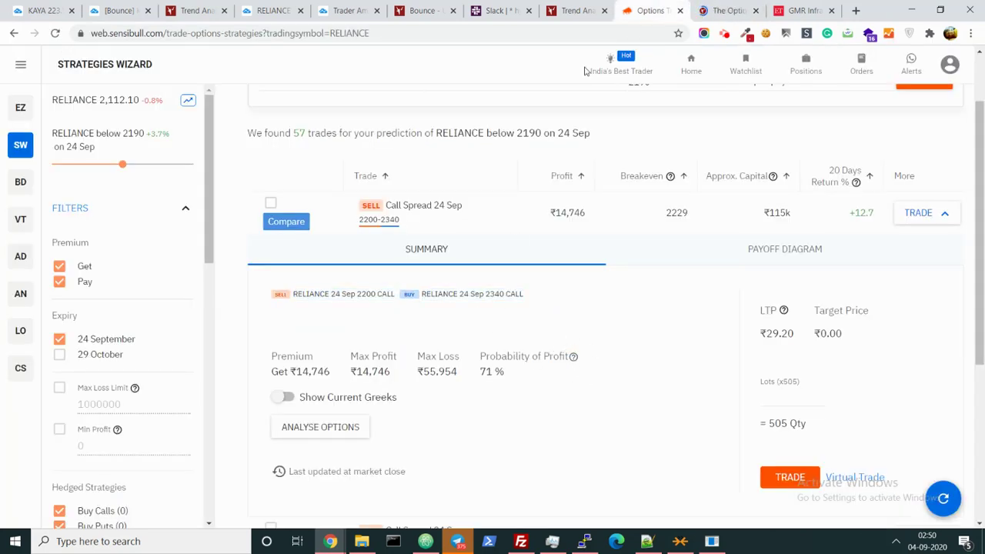
pyautogui.hotkey('ctrl', 'Tab')
pyautogui.scroll(-4, 404, 308)
pyautogui.scroll(-5, 389, 310)
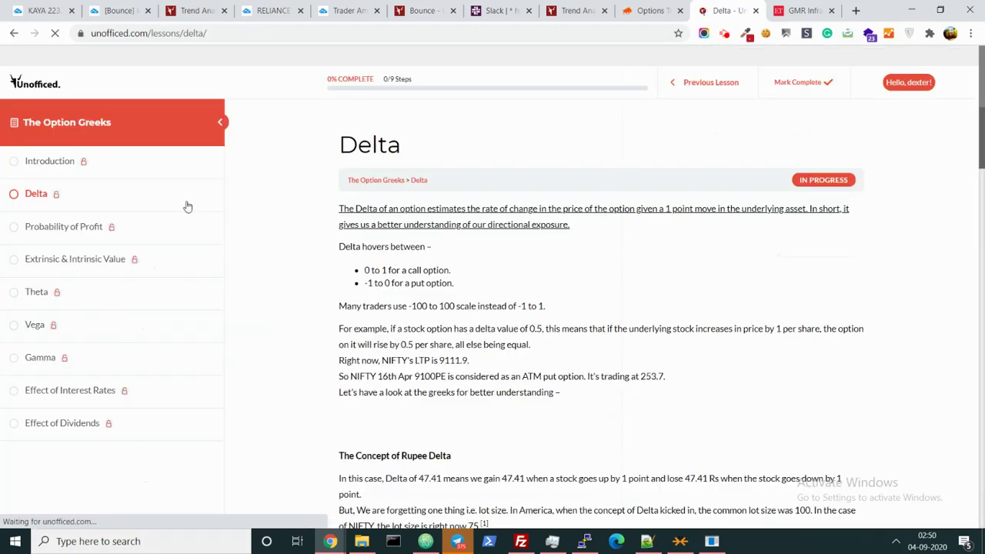
# Search Google for "crocodile" and preview BBC's open-jawed crocodile picture in the image results
pyautogui.click(265, 10)
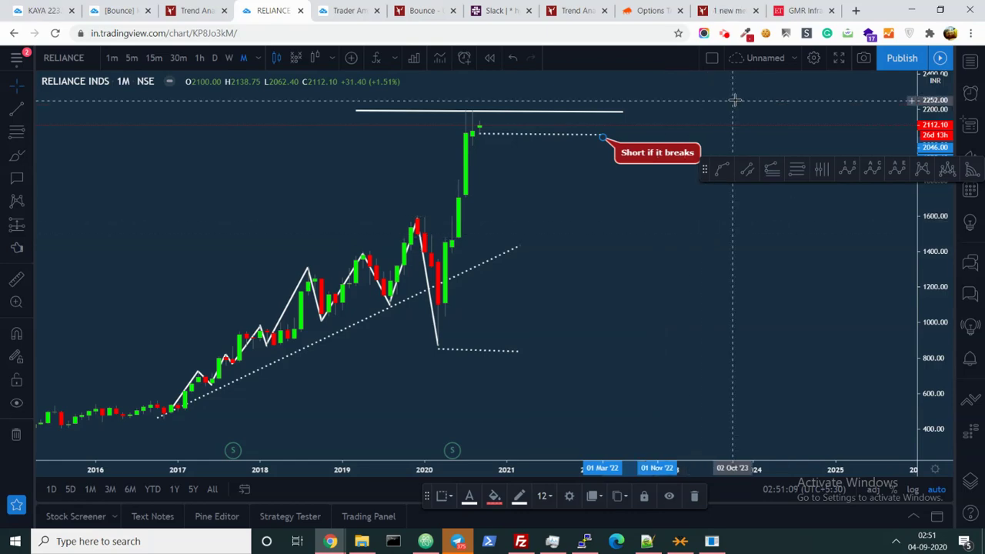
pyautogui.click(804, 10)
pyautogui.click(521, 35)
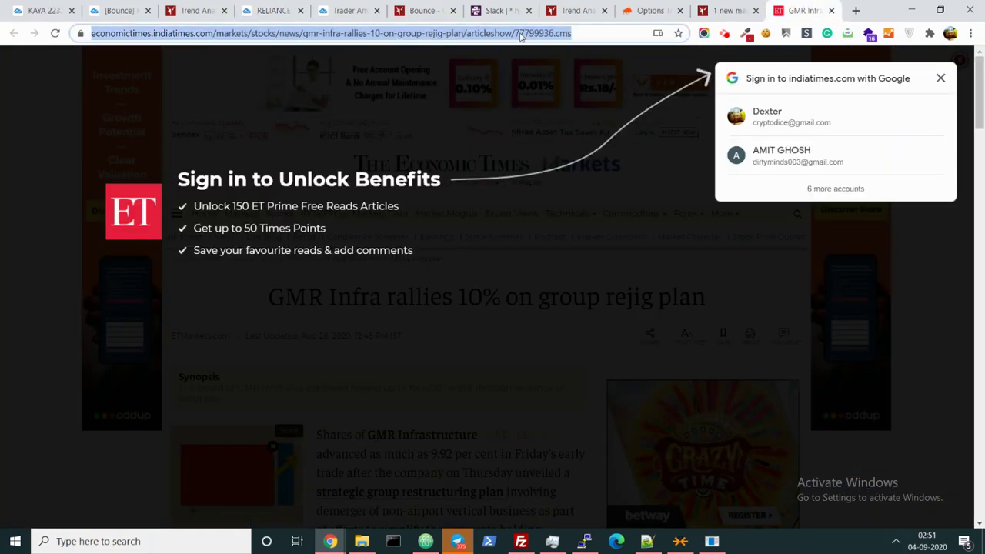
pyautogui.write('crocodile')
pyautogui.press('Return')
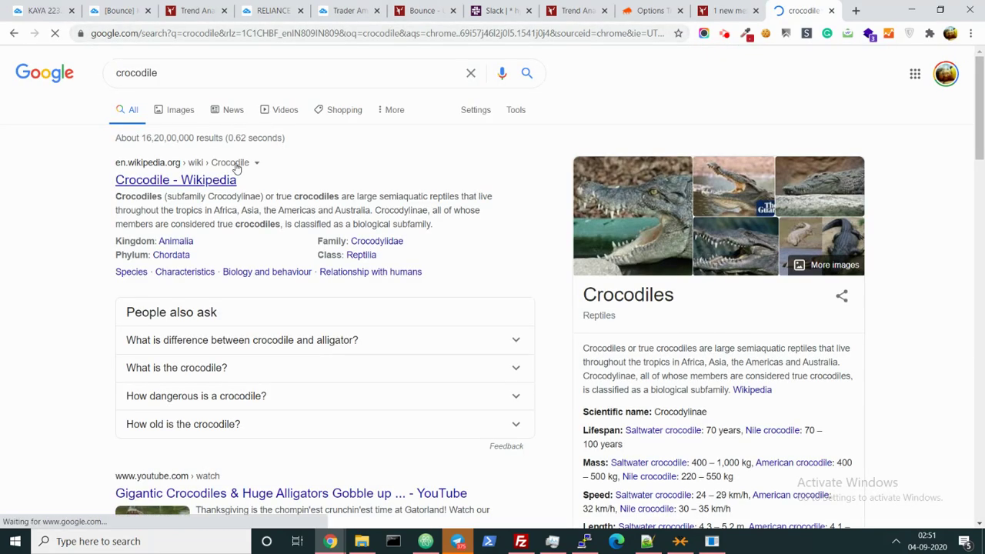
pyautogui.click(163, 113)
pyautogui.click(439, 254)
pyautogui.click(431, 331)
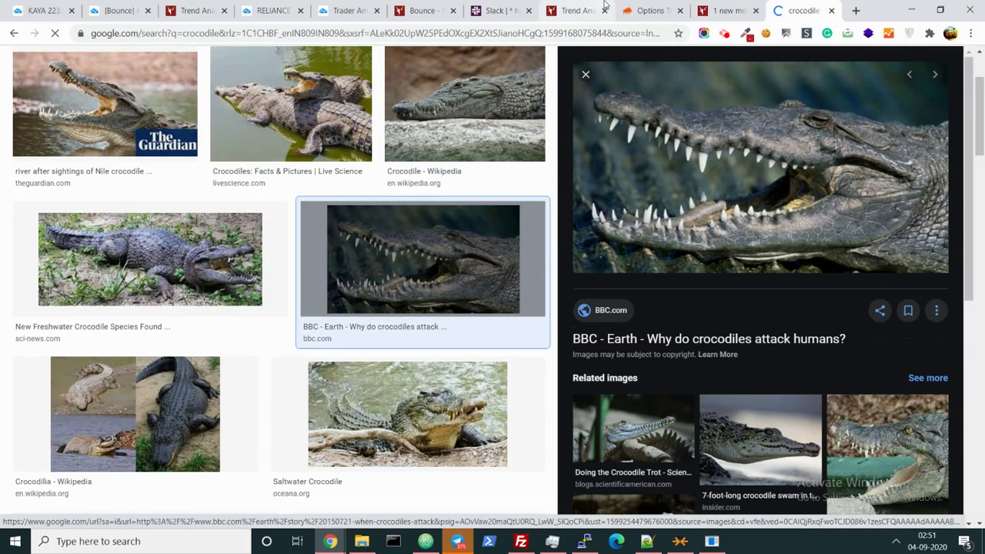
# Start publishing an idea from the Reliance chart in TradingView, with the title "[Turtle] Reliance Call Spread"
pyautogui.click(642, 10)
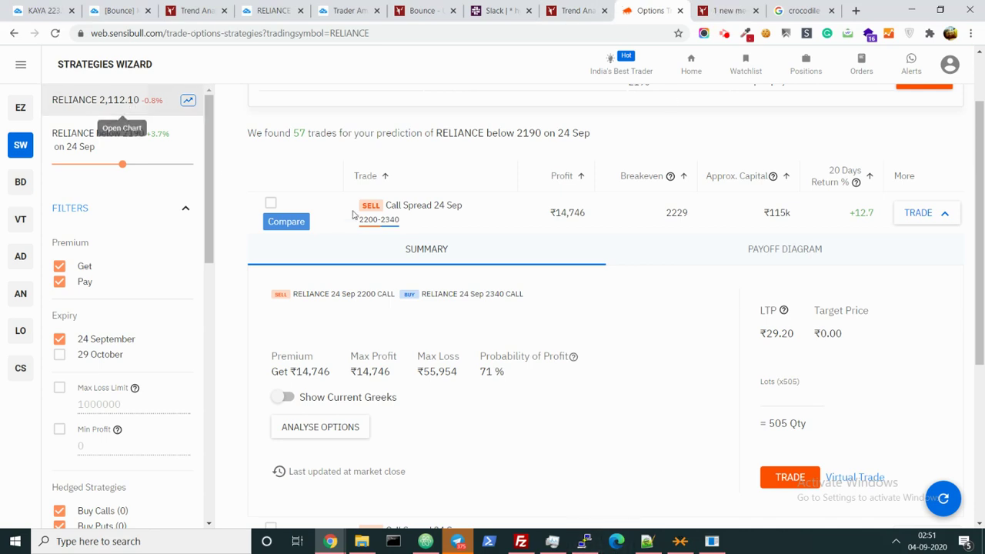
pyautogui.click(265, 10)
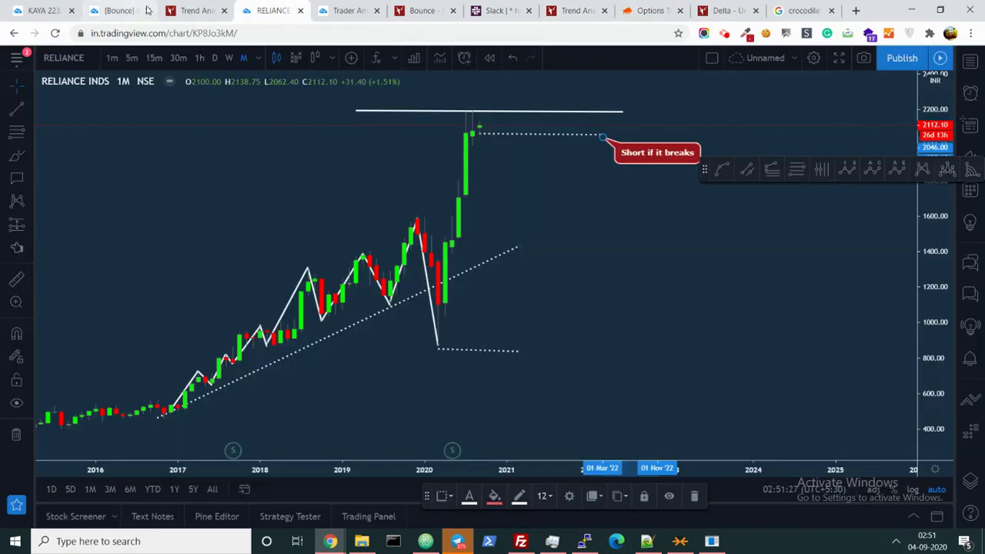
pyautogui.click(901, 58)
pyautogui.write('[Turtle')
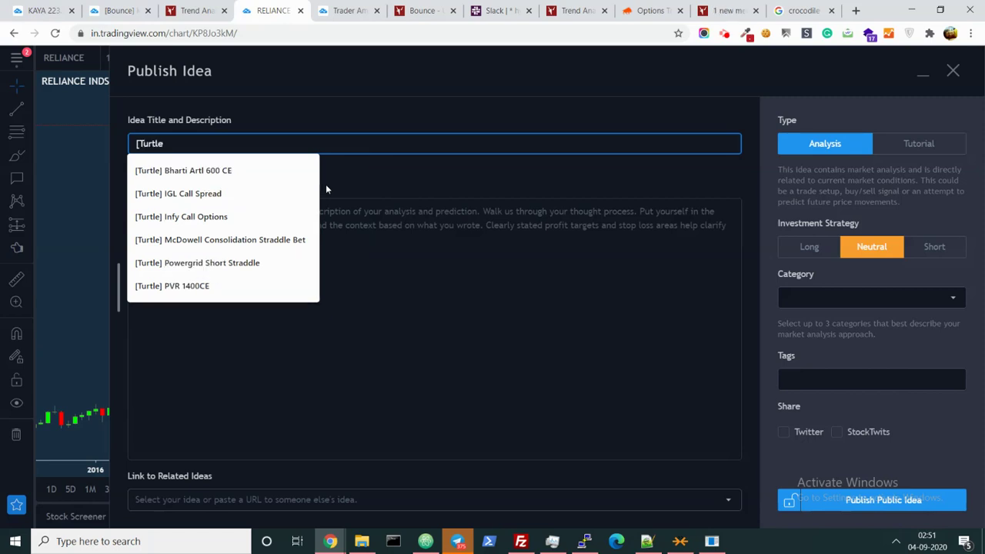
pyautogui.write('] Relai')
pyautogui.press('BackSpace')
pyautogui.press('BackSpace')
pyautogui.write('iance Call Spread')
# Fill the idea description with two lines, "SELL RELIANCE 24 Sep 2200 CALL" and "BUY RELIANCE 24 Sep 2340 CALL"
pyautogui.click(301, 266)
pyautogui.write('SELLRELIANCE 24 Sep 2200 CALL BUYRELIANCE 24 Sep 2340 CALL')
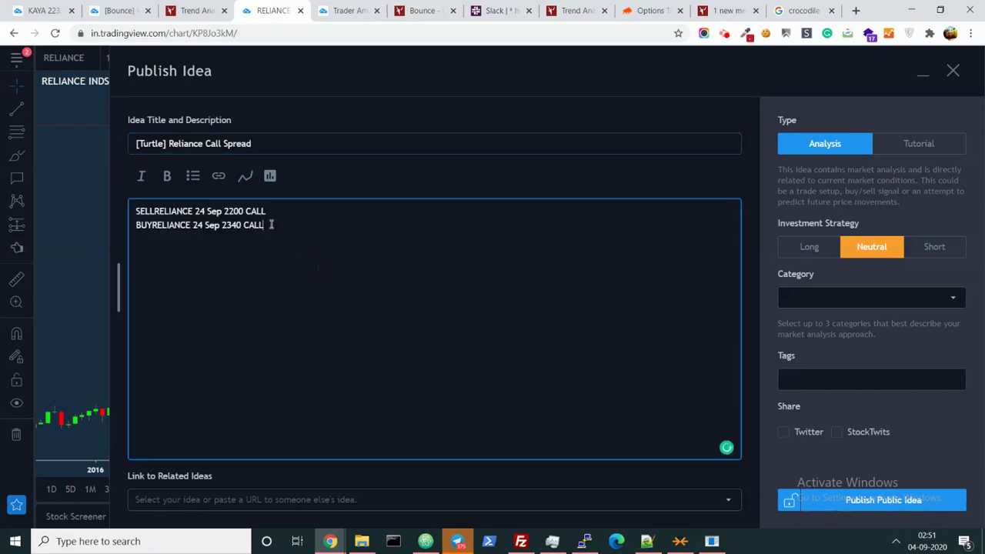
pyautogui.click(155, 212)
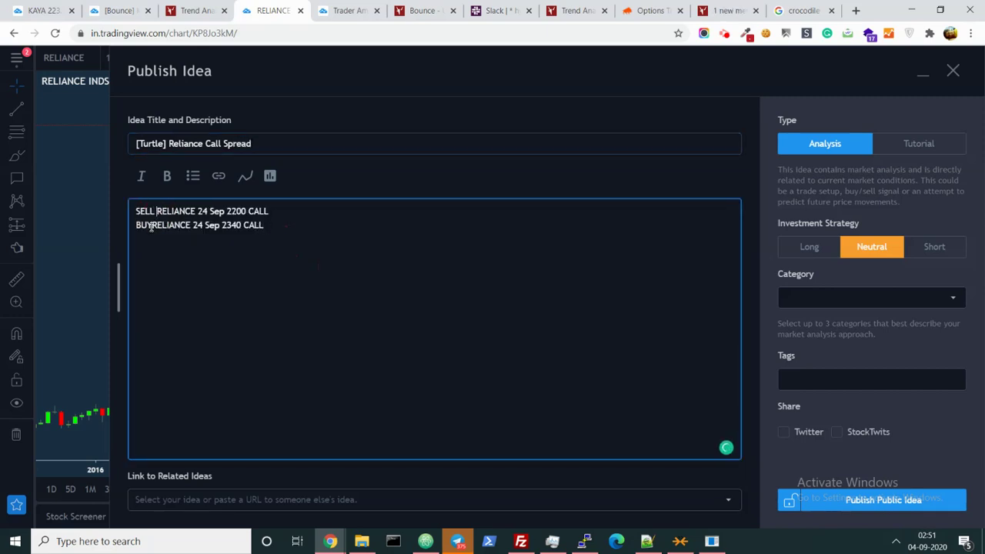
pyautogui.click(151, 225)
pyautogui.click(157, 213)
pyautogui.press('BackSpace')
pyautogui.click(256, 226)
# Look up and highlight the breakeven of the 2200-2340 Call Spread in Sensibull
pyautogui.click(728, 10)
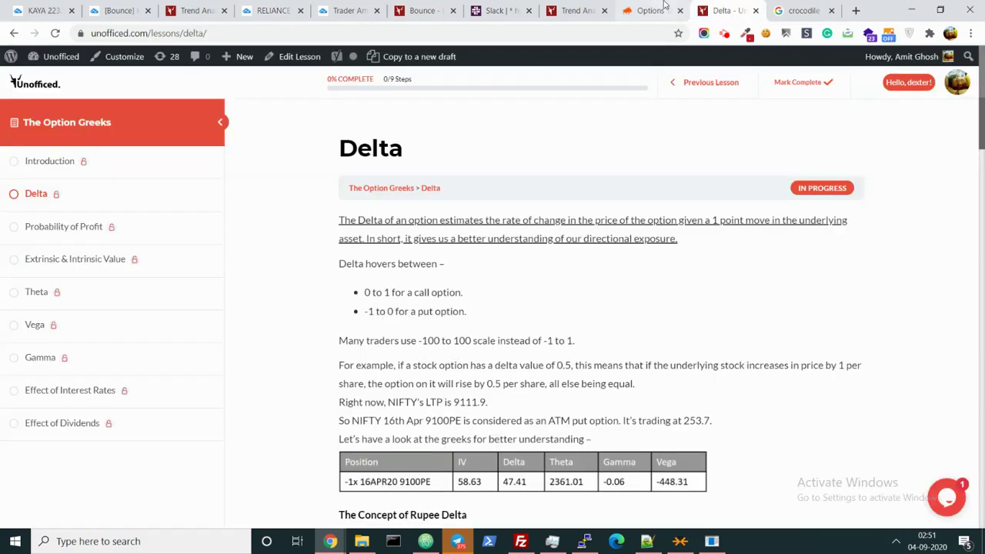
pyautogui.click(651, 10)
pyautogui.scroll(-1, 435, 307)
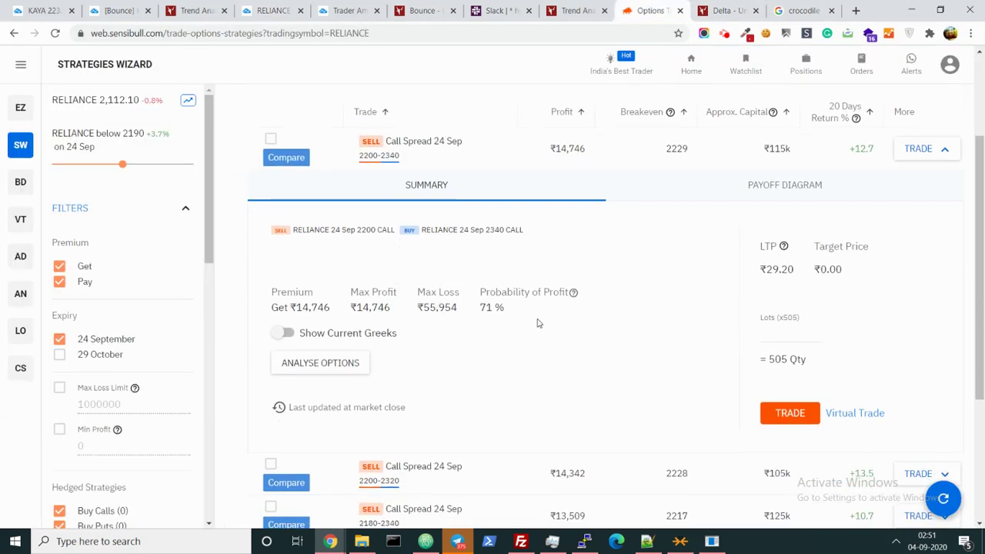
pyautogui.scroll(1, 570, 266)
pyautogui.doubleClick(688, 217)
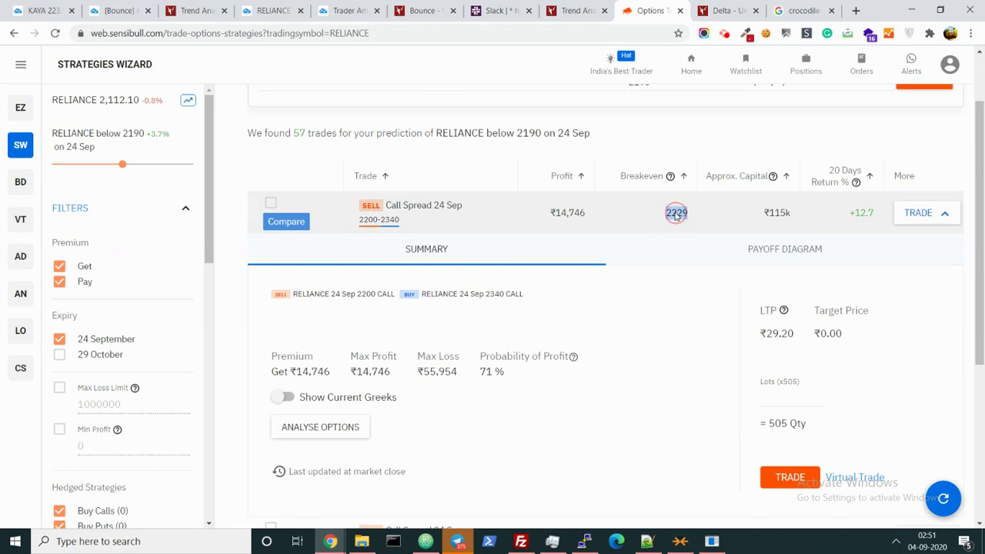
# Back in the Reliance idea's description, add "Upper BEP = 2229" below the two legs, separated by a blank line
pyautogui.click(99, 7)
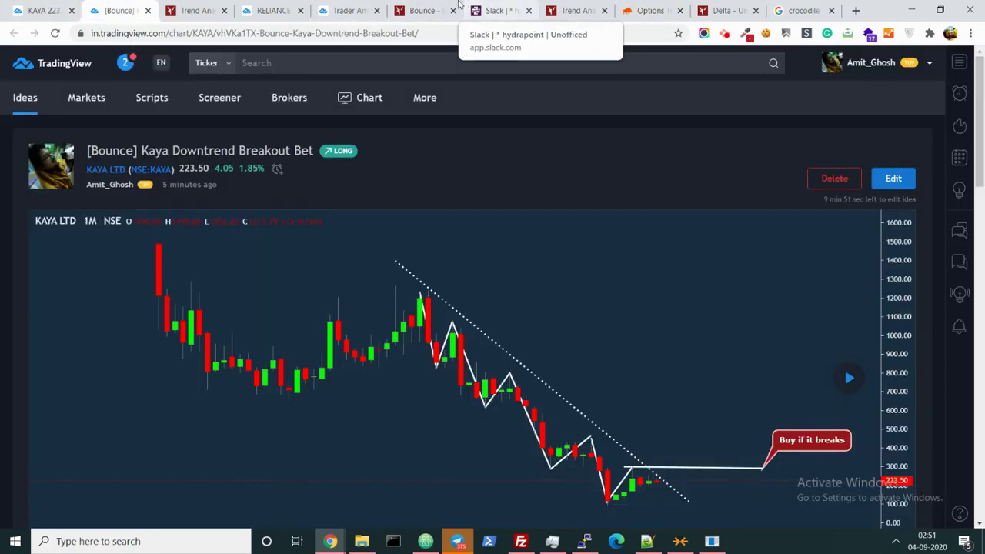
pyautogui.click(277, 10)
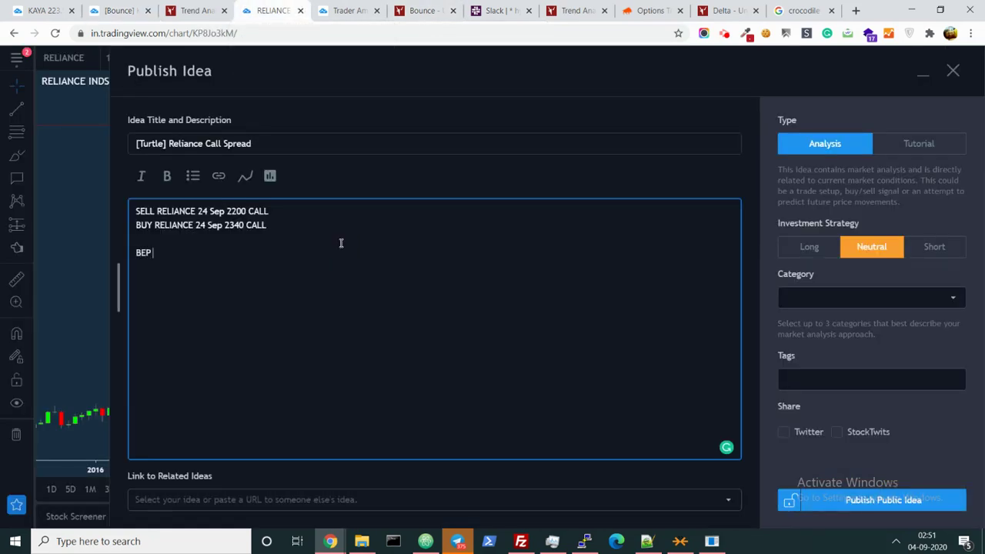
pyautogui.write('= 2229')
pyautogui.write('U')
pyautogui.press('Home')
pyautogui.press('BackSpace')
pyautogui.write('pper')
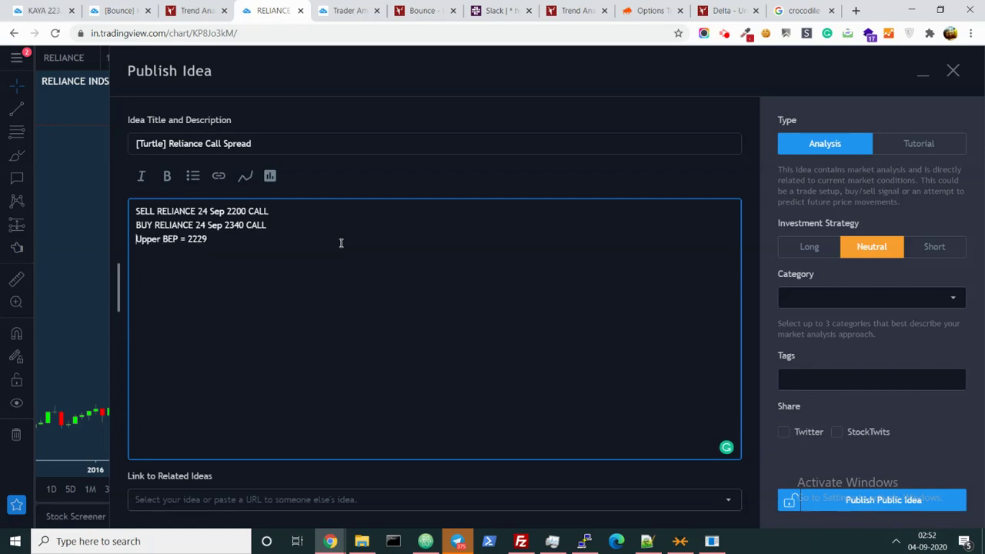
pyautogui.press('Return')
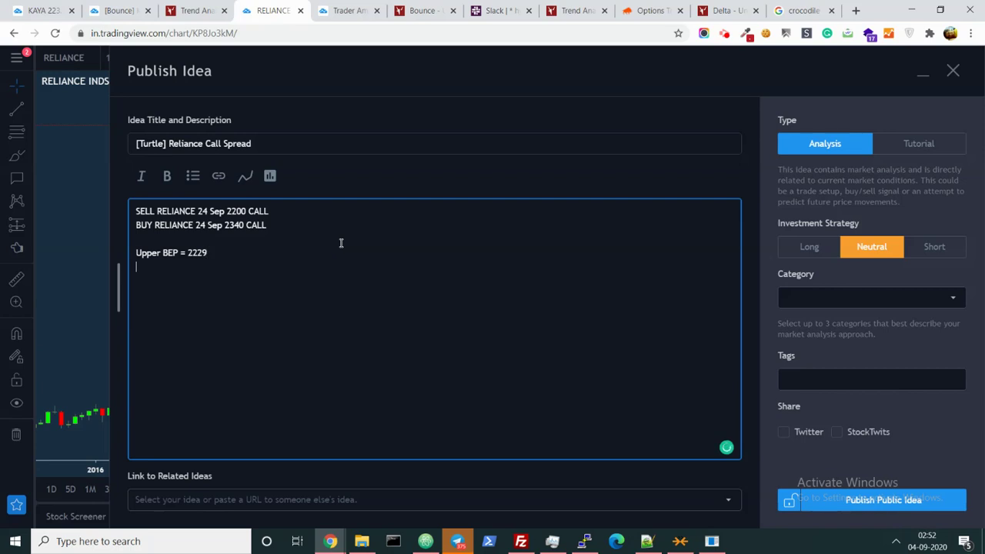
# Copy the Max Profit value from the 2200-2340 Call Spread summary in Sensibull
pyautogui.click(651, 10)
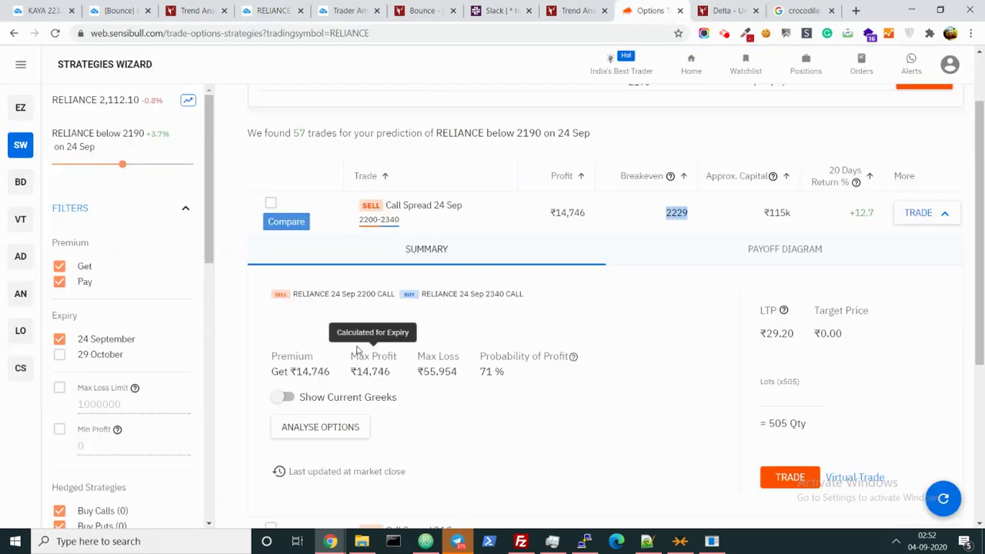
pyautogui.click(374, 372)
pyautogui.tripleClick(350, 358)
pyautogui.click(375, 375)
pyautogui.tripleClick(362, 355)
pyautogui.click(389, 372)
pyautogui.doubleClick(385, 373)
pyautogui.hotkey('ctrl', 'c')
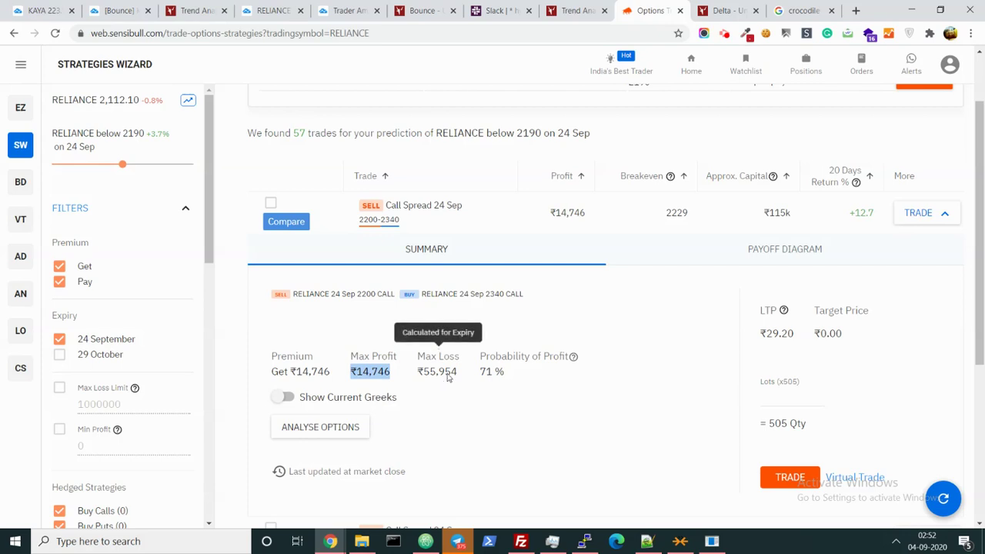
# Add the line "Max Profit = ₹14,746" to the end of the Reliance idea's description in TradingView
pyautogui.click(42, 10)
pyautogui.click(274, 10)
pyautogui.press('Return')
pyautogui.hotkey('ctrl', 'v')
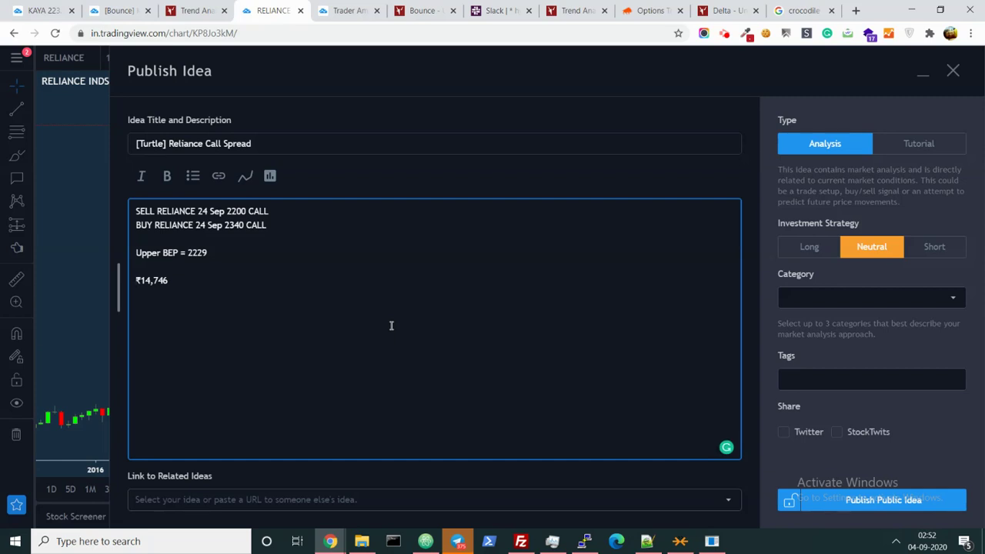
pyautogui.write('Max Profit =')
# Set the strategy to Short, add the categories Trend analysis, Chart patterns and Technical indicators, and publish the idea publicly
pyautogui.click(943, 246)
pyautogui.click(870, 298)
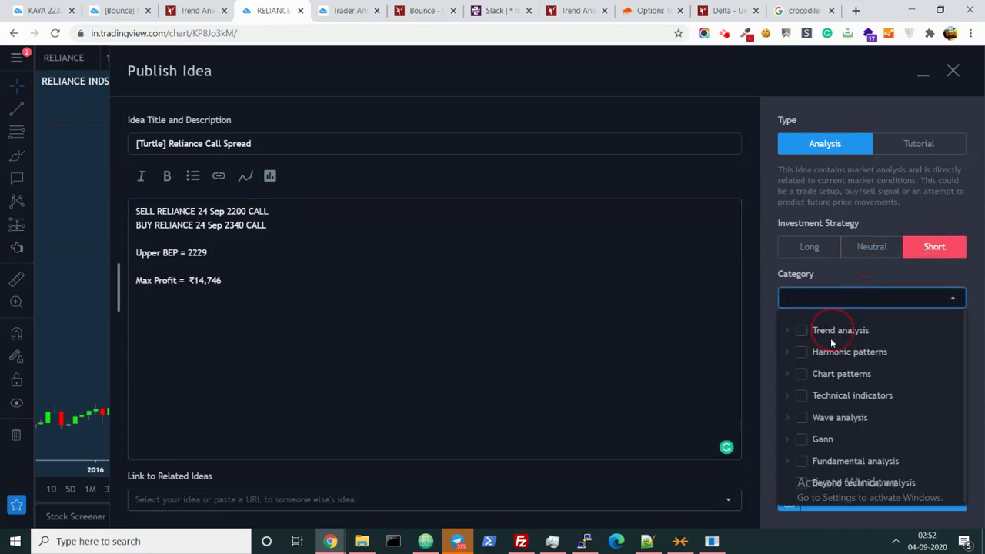
pyautogui.click(804, 331)
pyautogui.click(830, 378)
pyautogui.click(818, 416)
pyautogui.click(644, 341)
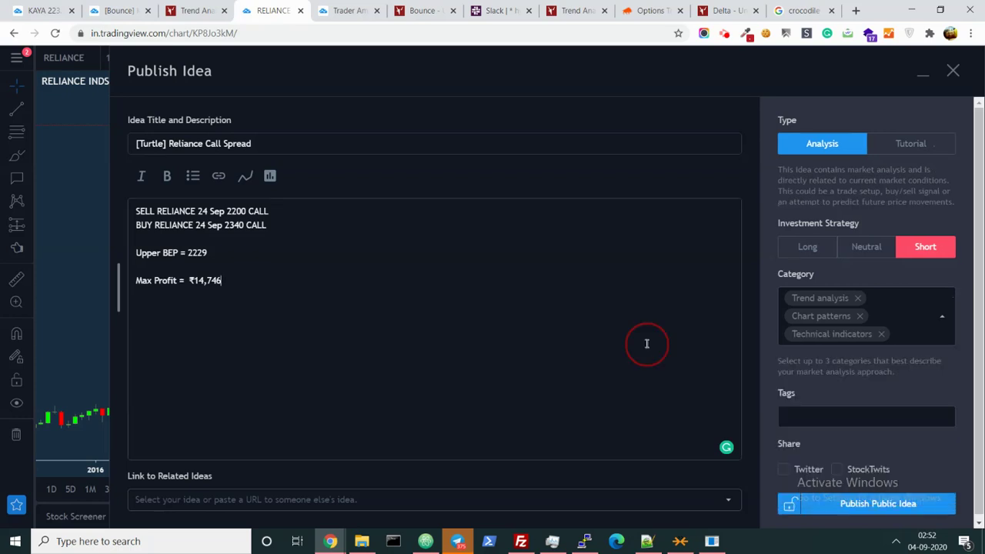
pyautogui.click(901, 507)
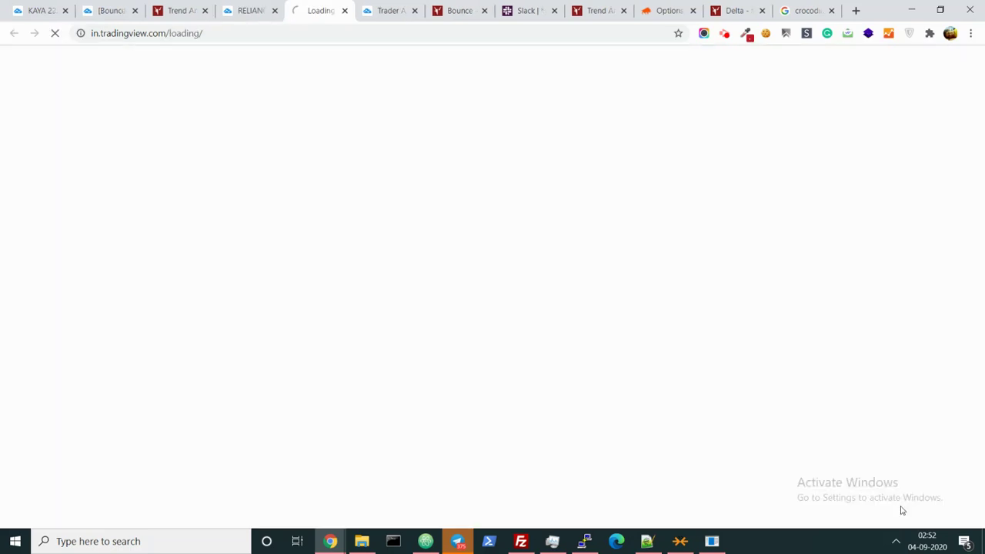
# Compare the annotated Kaya downtrend chart with the annotated Reliance uptrend chart
pyautogui.click(46, 6)
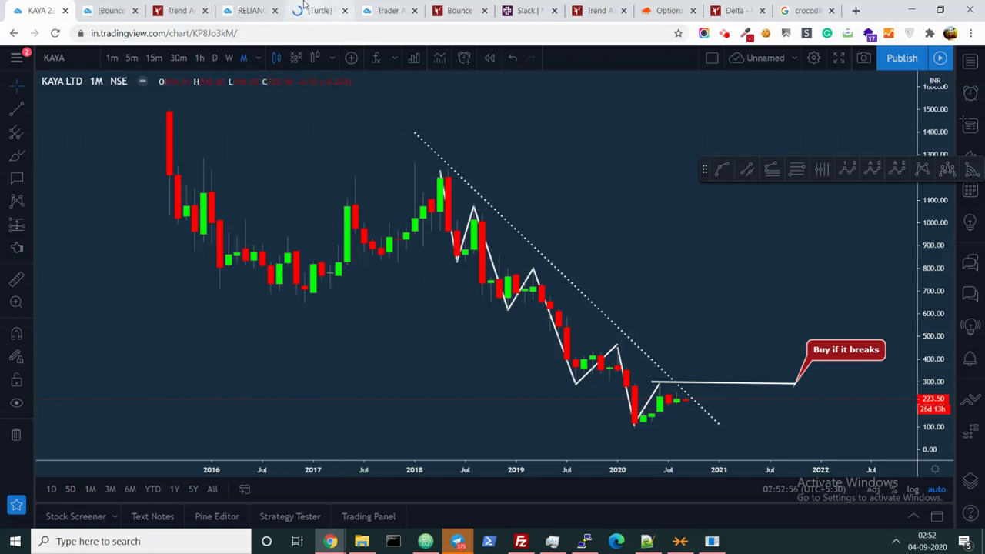
pyautogui.click(251, 10)
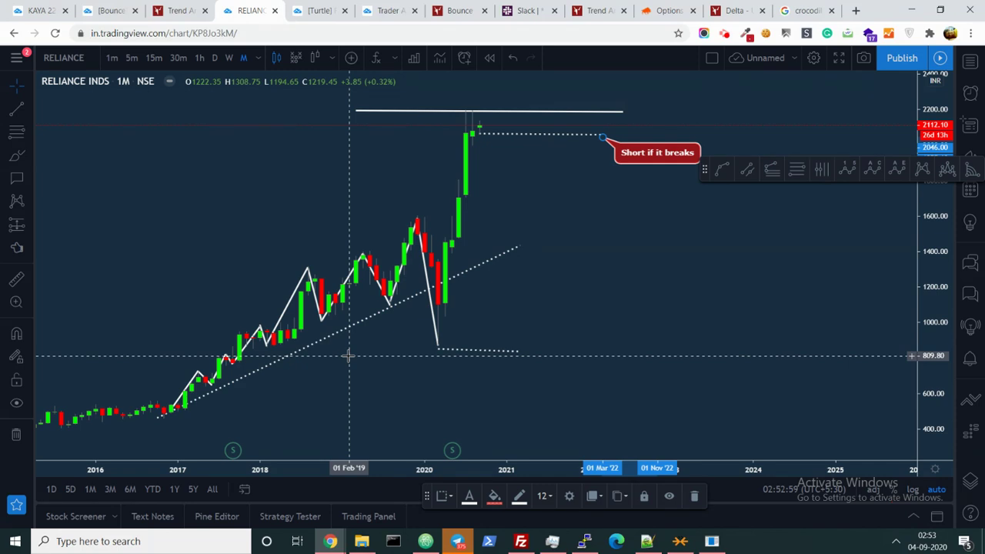
pyautogui.click(39, 10)
pyautogui.click(248, 8)
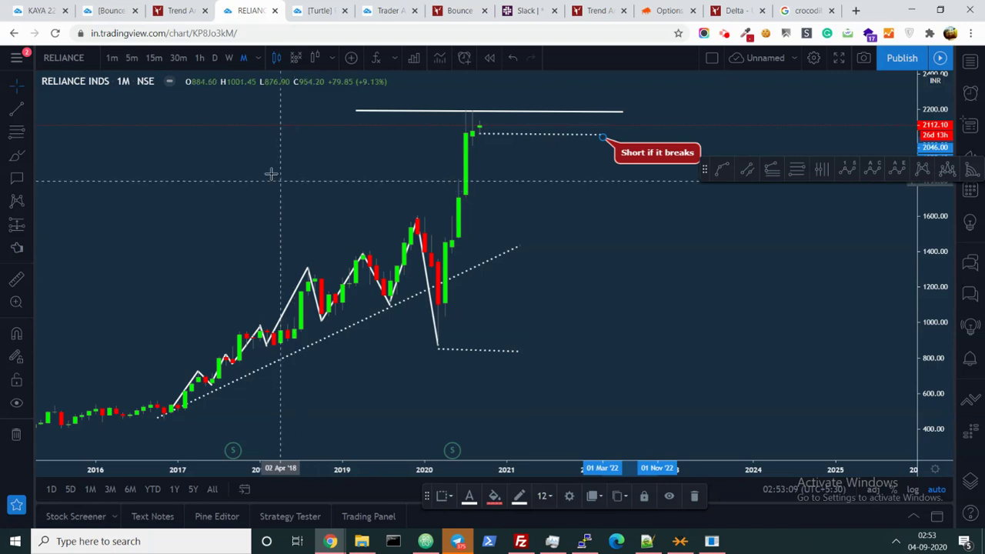
# Look through the pointer, trend line, pitchfork and Fibonacci, brush and pattern drawing tools for one that suits the Reliance swings
pyautogui.click(32, 138)
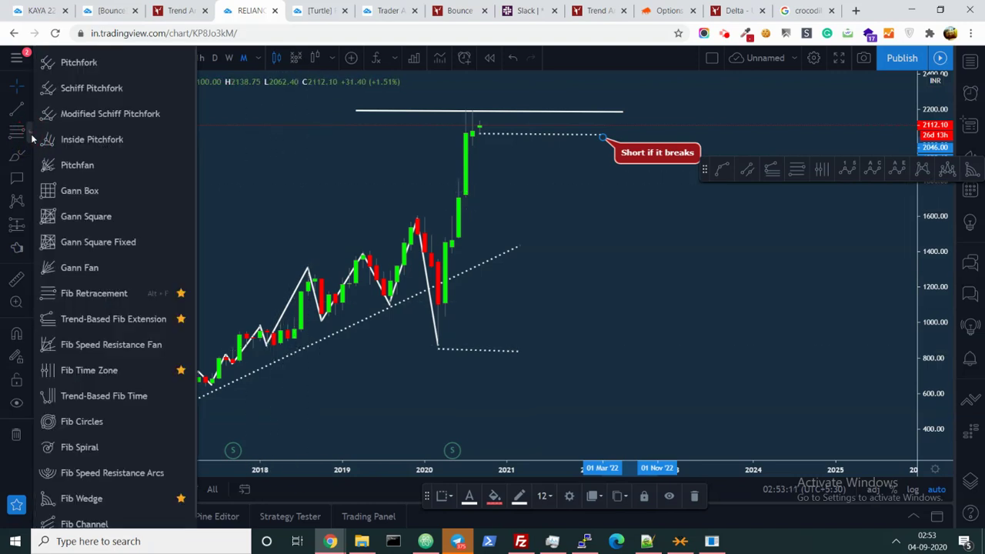
pyautogui.click(32, 112)
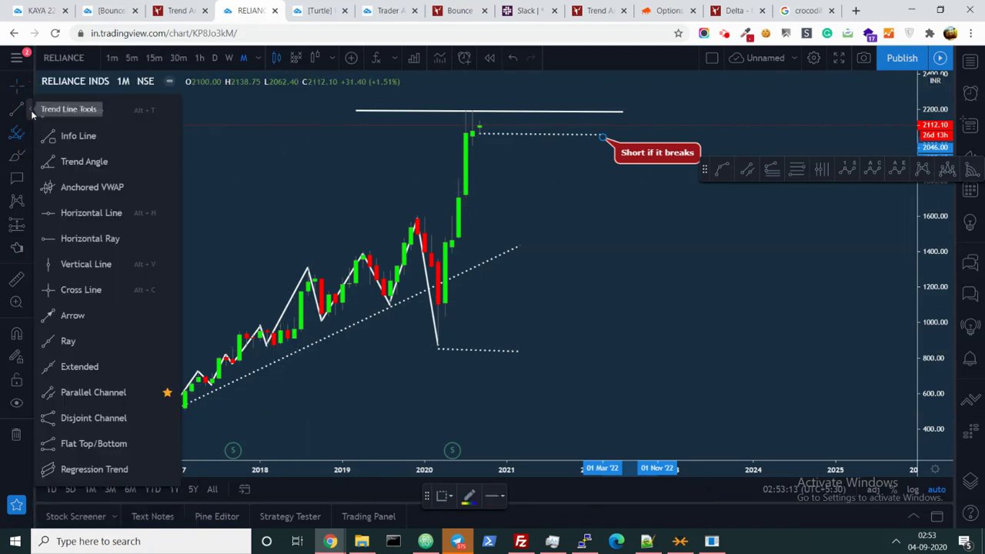
pyautogui.click(28, 157)
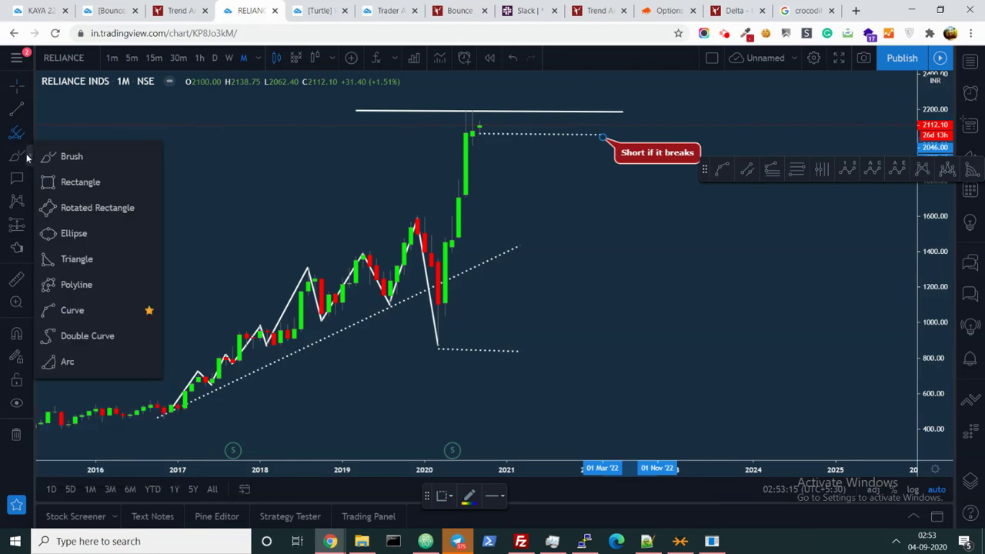
pyautogui.click(29, 179)
pyautogui.click(28, 204)
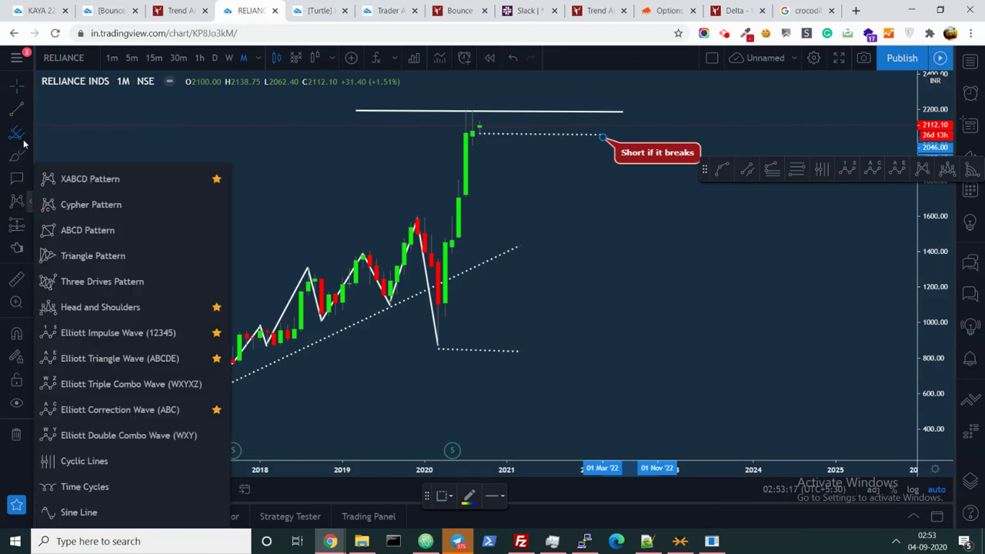
pyautogui.click(27, 108)
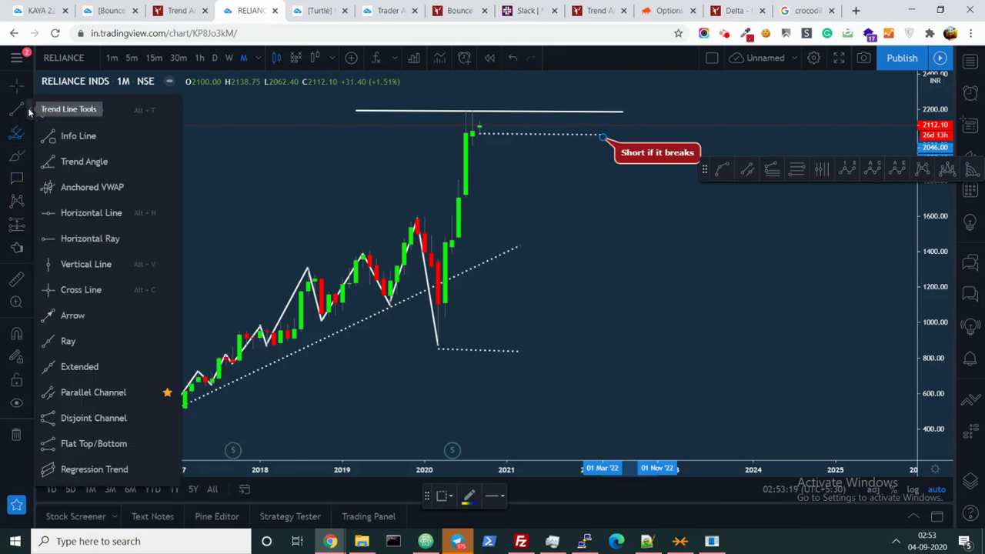
pyautogui.click(28, 109)
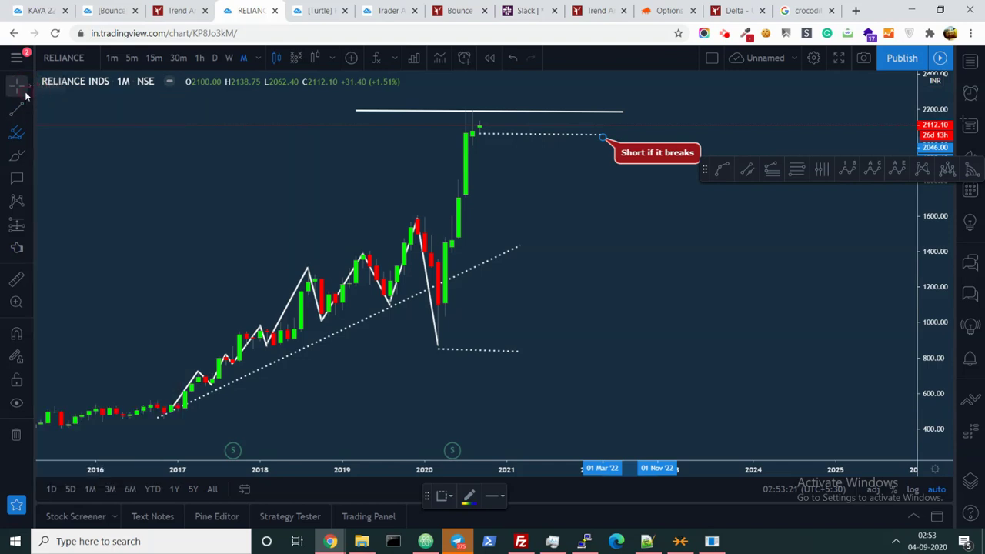
pyautogui.click(28, 84)
pyautogui.click(28, 117)
pyautogui.click(28, 117)
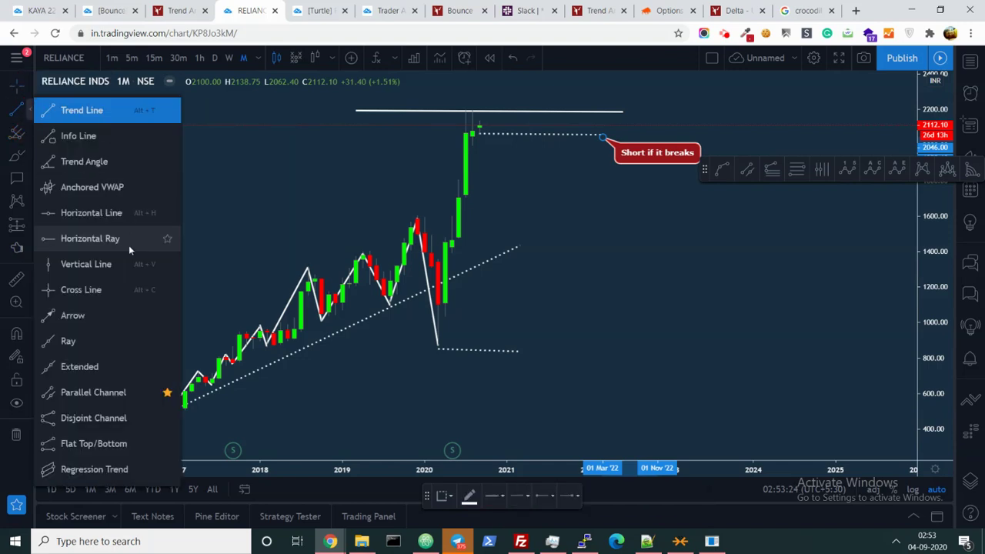
pyautogui.click(30, 137)
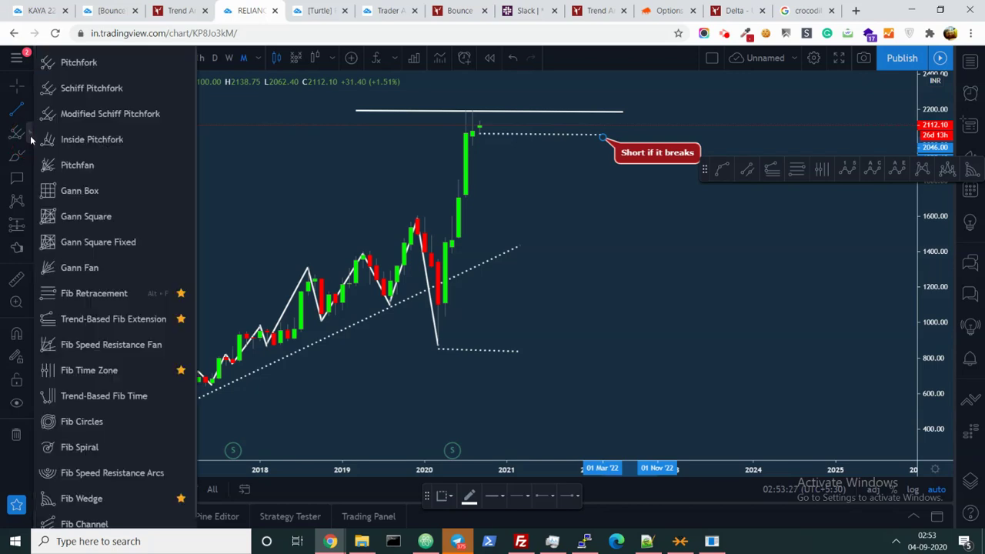
pyautogui.scroll(-1, 126, 158)
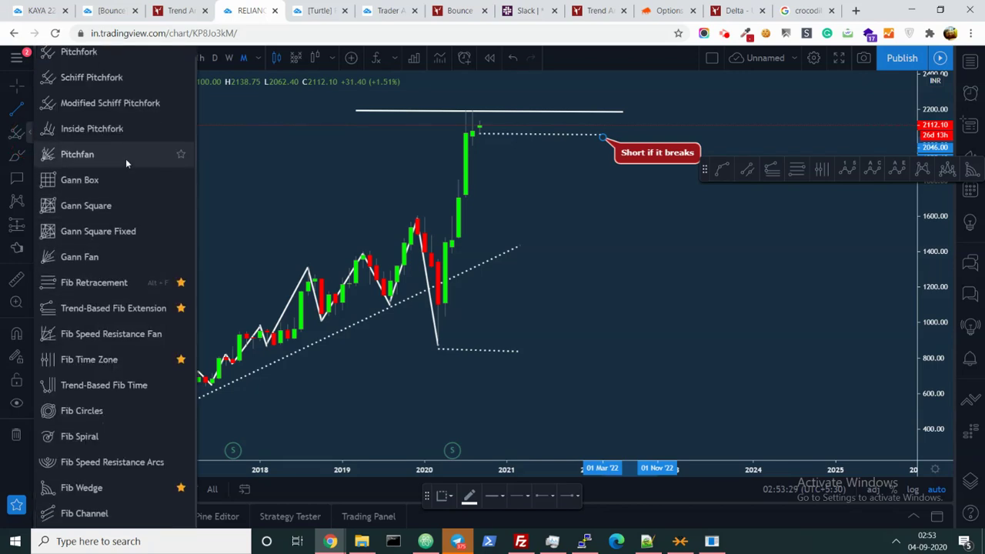
pyautogui.click(30, 89)
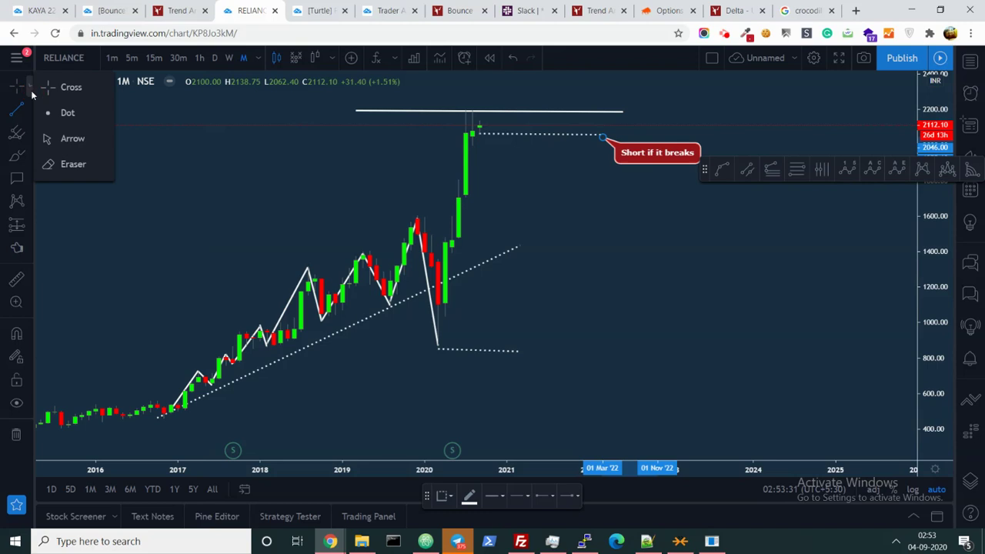
# Draw info lines along Reliance's rise from about 1092 in August 2019 to 1580 in December 2019, and its drop to about 857 in March 2020
pyautogui.click(30, 108)
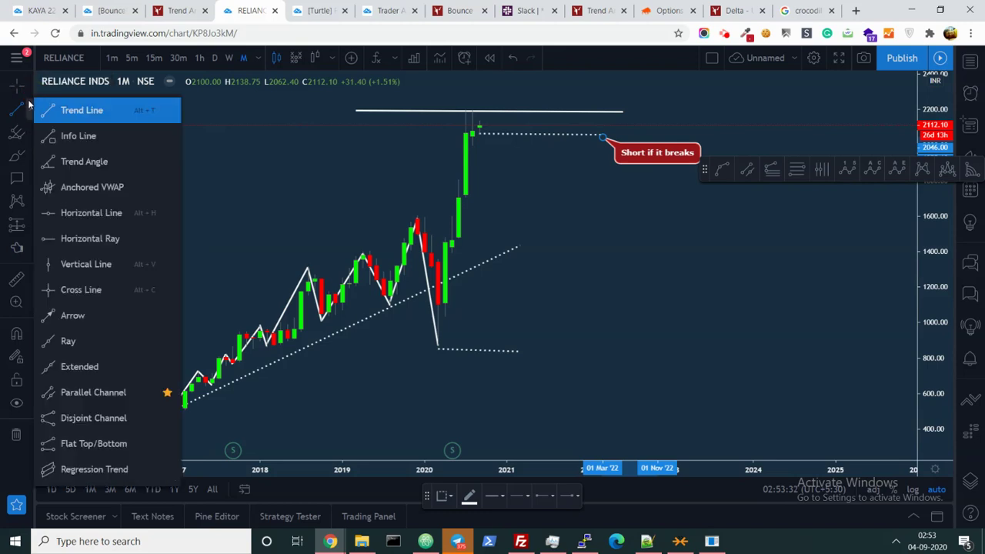
pyautogui.click(104, 143)
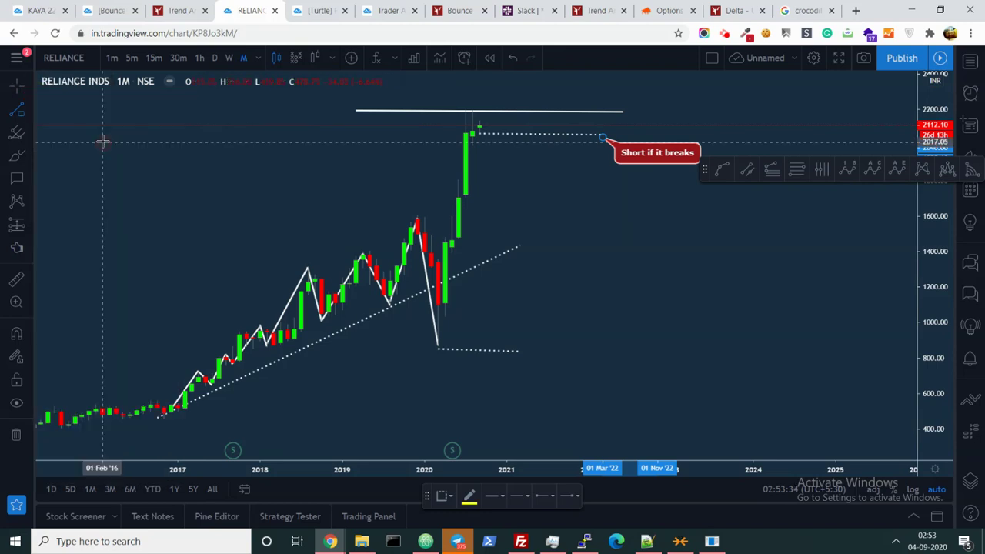
pyautogui.click(391, 308)
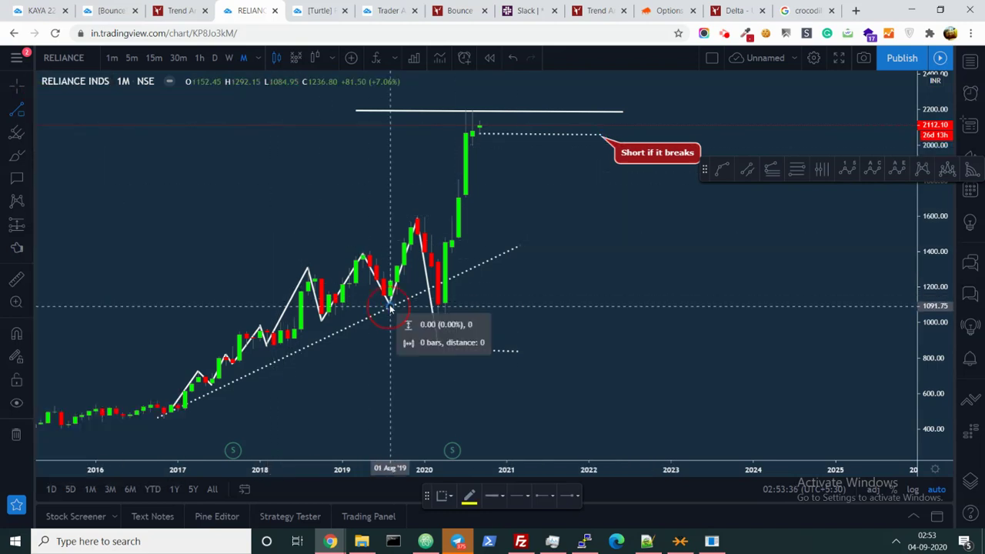
pyautogui.click(418, 222)
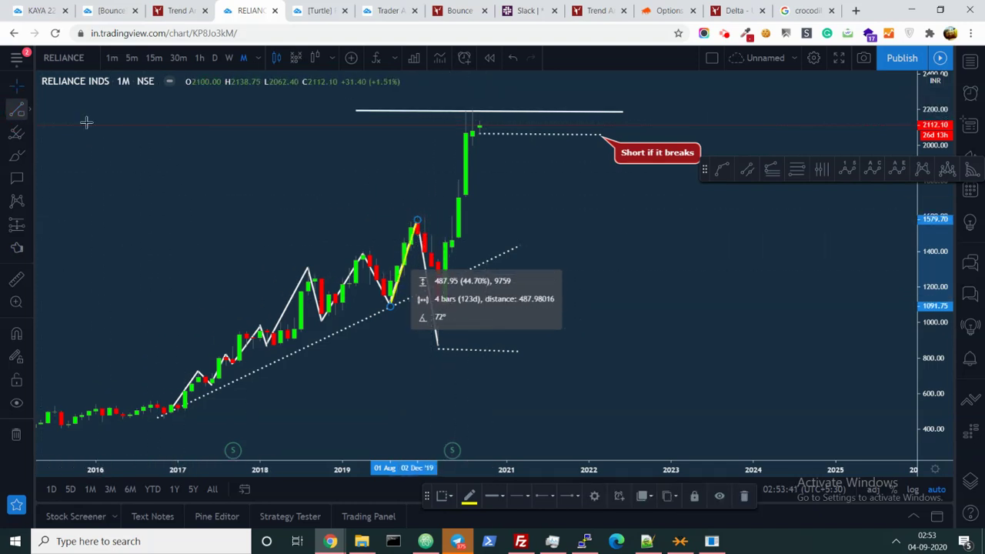
pyautogui.click(402, 214)
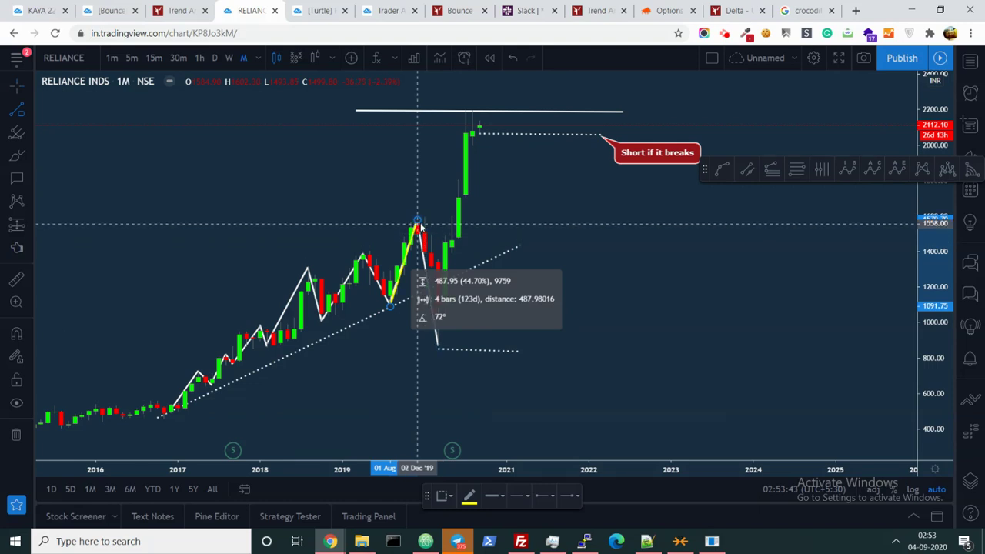
pyautogui.click(417, 224)
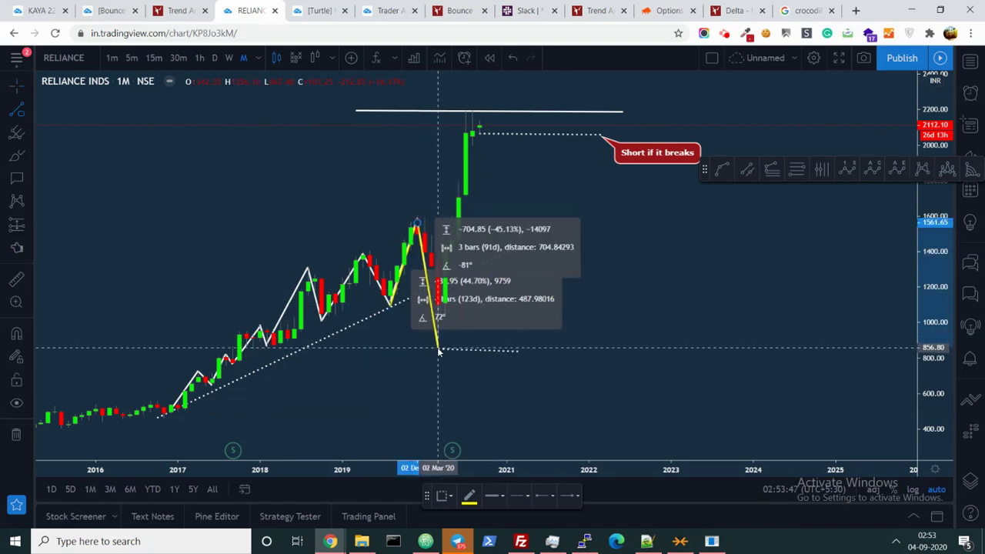
pyautogui.click(438, 351)
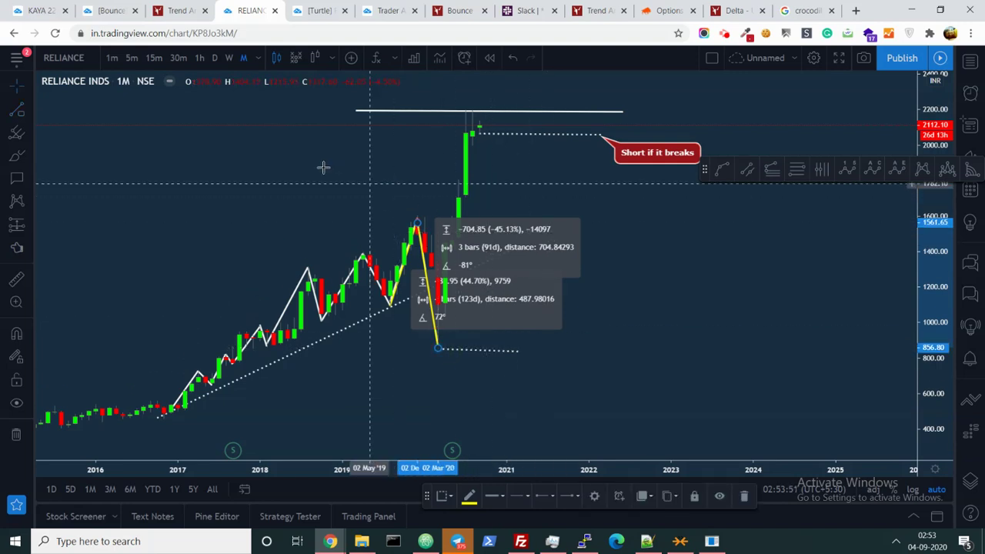
# Draw info lines from Reliance's October 2018 low near 1001 up to about 1377 in April 2019, and down to about 1034 in August 2019
pyautogui.click(17, 110)
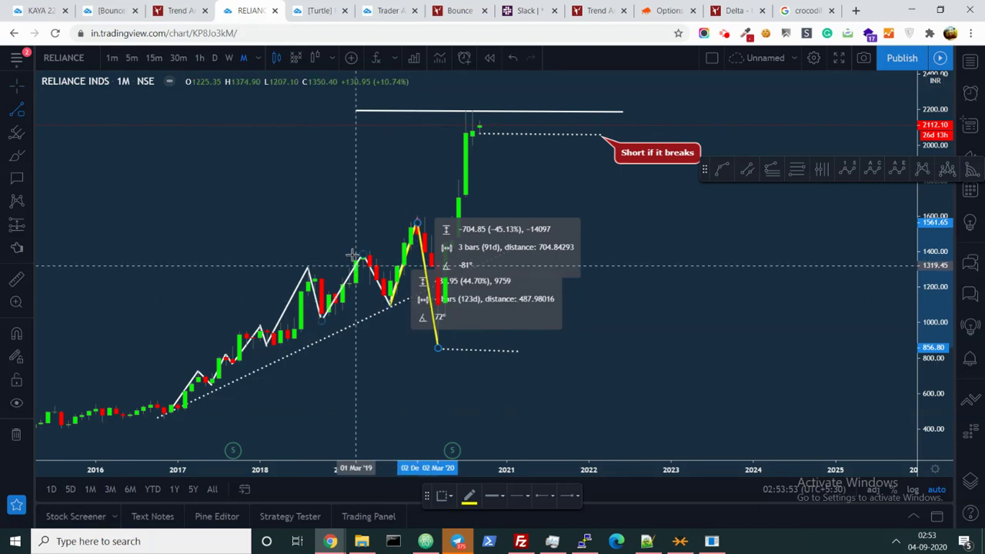
pyautogui.click(321, 322)
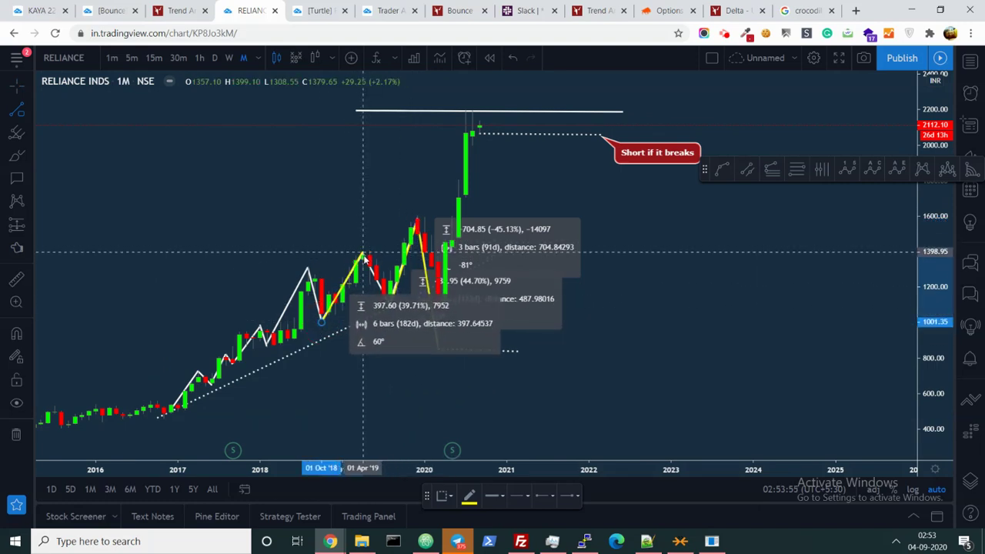
pyautogui.click(364, 257)
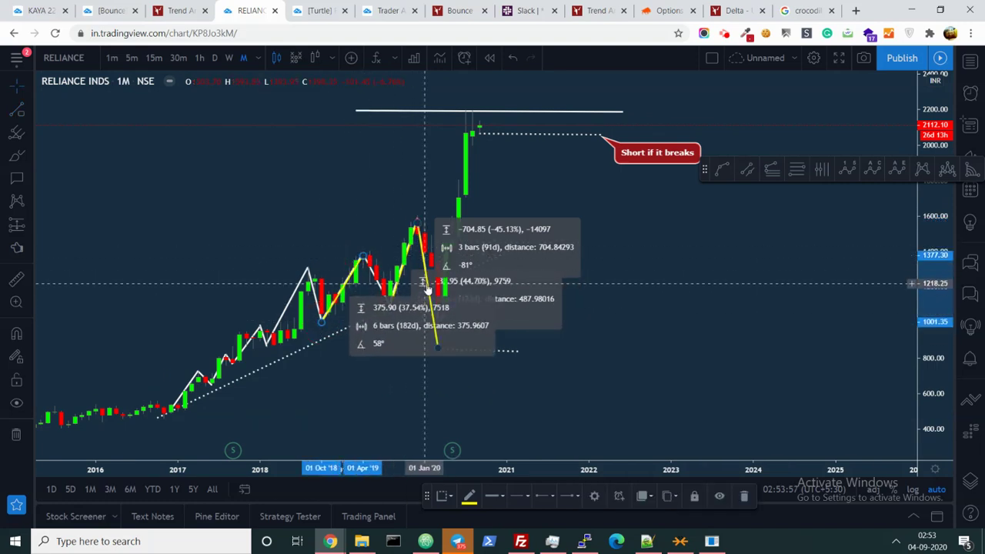
pyautogui.click(17, 110)
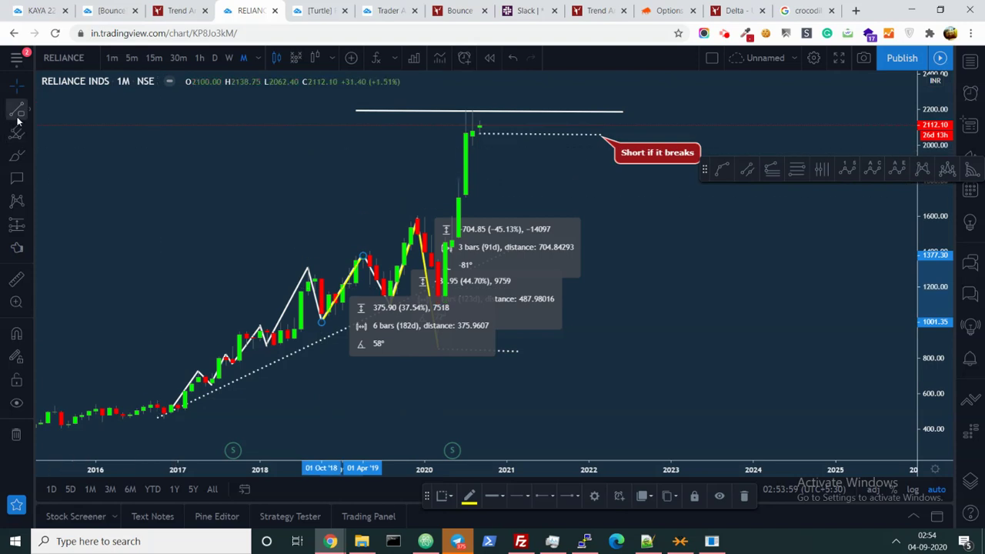
pyautogui.click(364, 258)
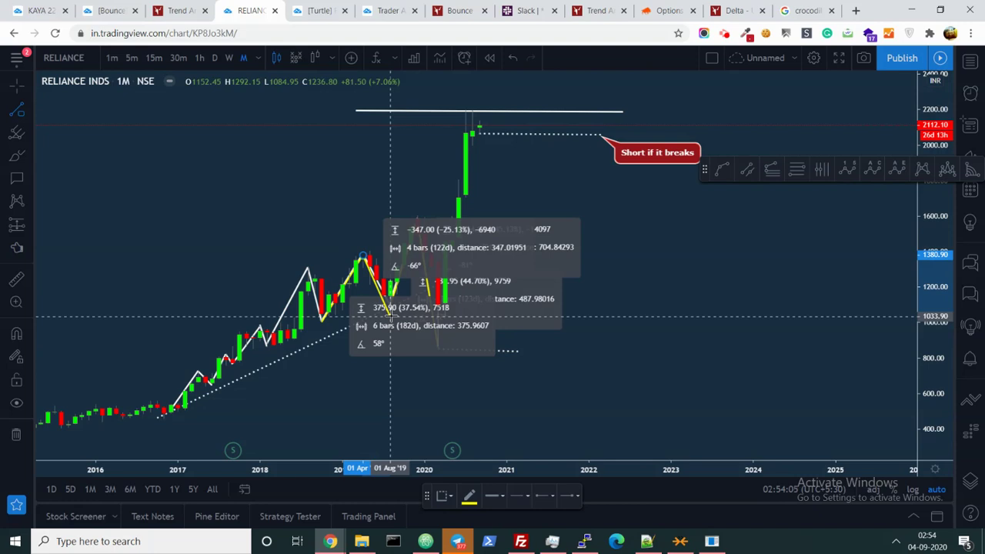
pyautogui.click(391, 315)
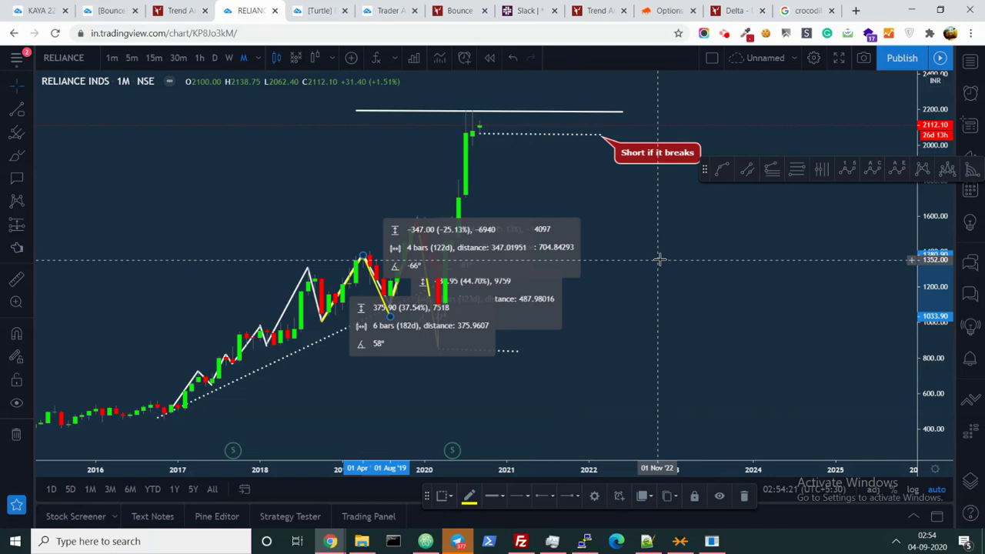
# Undo all four info lines on the Reliance chart, keeping the "Short if it breaks" callout in place
pyautogui.hotkey('ctrl', 'z')
pyautogui.hotkey('ctrl', 'z')
pyautogui.hotkey('ctrl', 'z')
pyautogui.hotkey('ctrl', 'z')
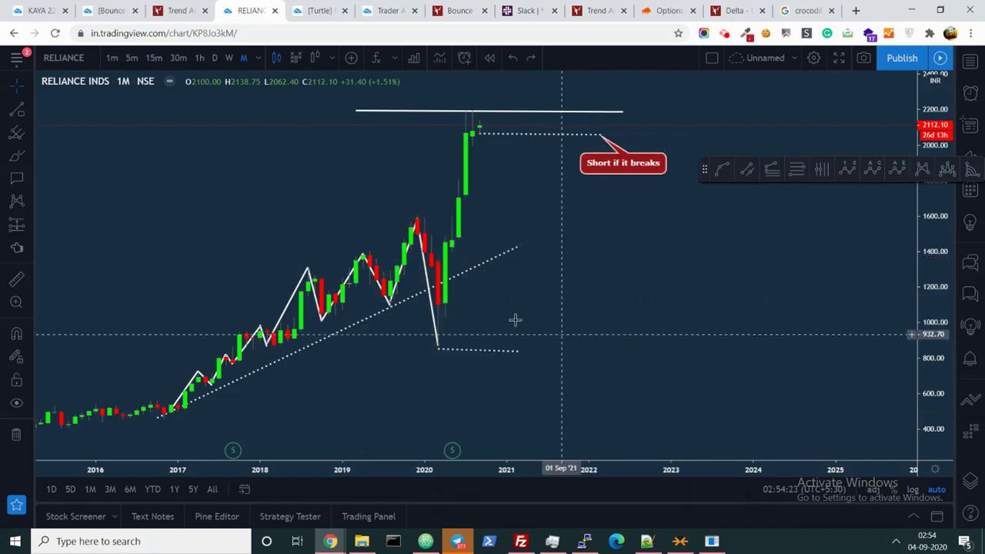
pyautogui.hotkey('ctrl', 'z')
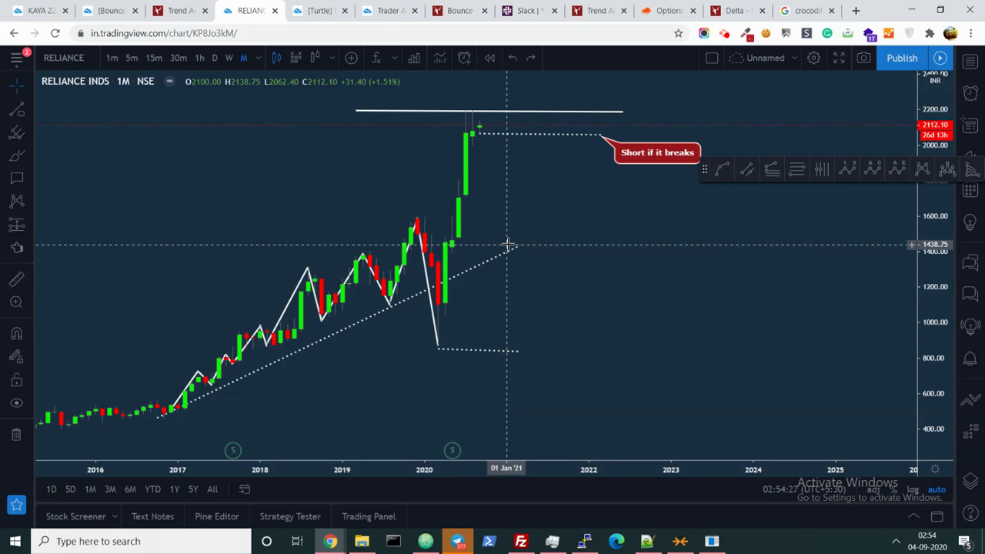
# Draw a trend line across Reliance's 2018–2019 swing highs, lengthen it at both ends, and shift the favorite drawing toolbar away from the callout
pyautogui.scroll(-2, 507, 245)
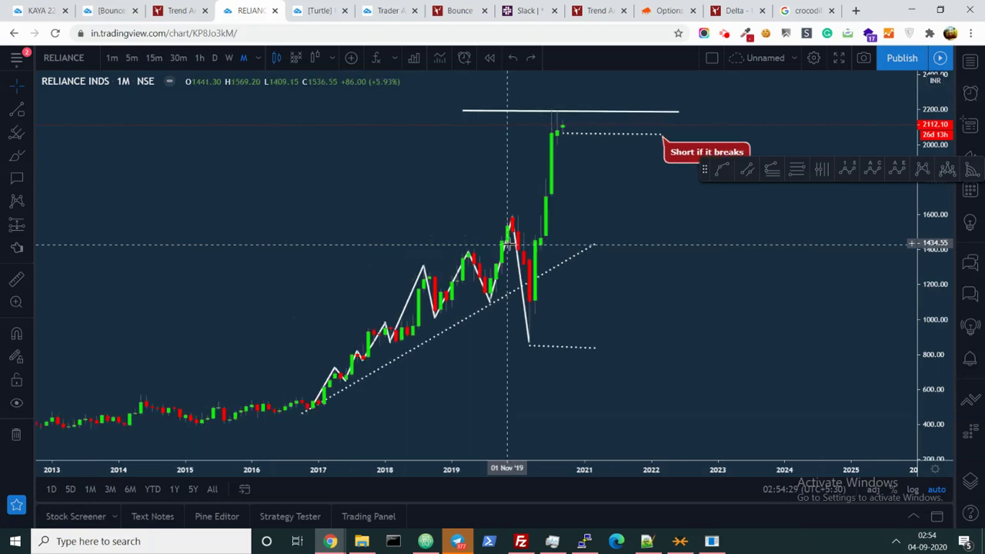
pyautogui.click(31, 110)
pyautogui.click(59, 114)
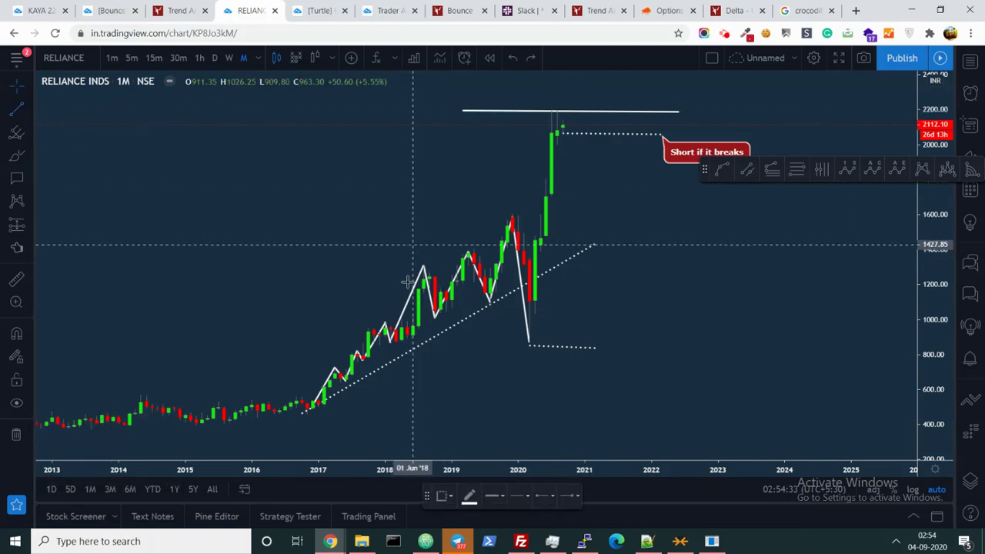
pyautogui.click(362, 287)
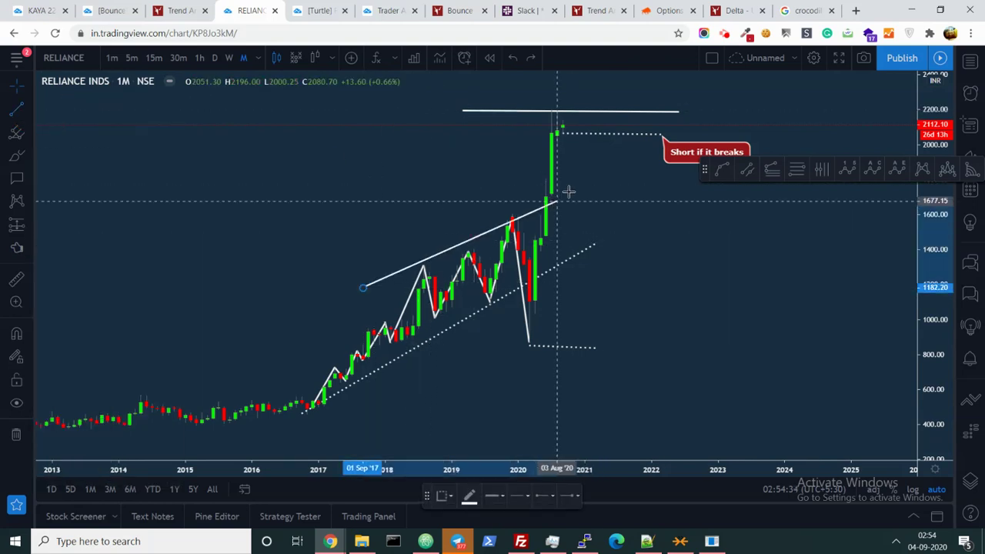
pyautogui.click(606, 174)
pyautogui.moveTo(362, 288); pyautogui.dragTo(358, 295)
pyautogui.moveTo(606, 173); pyautogui.dragTo(619, 160)
pyautogui.click(562, 223)
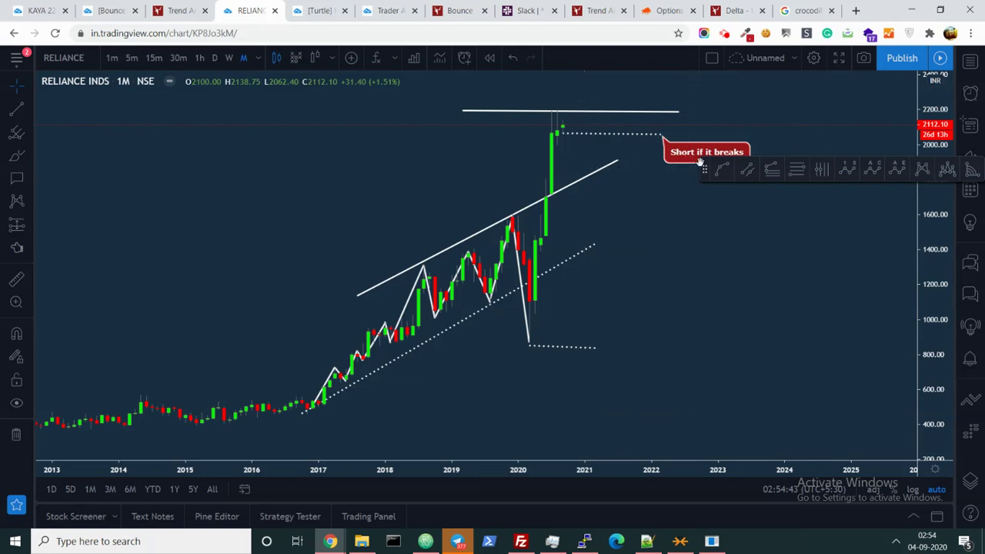
pyautogui.moveTo(703, 165); pyautogui.dragTo(705, 246)
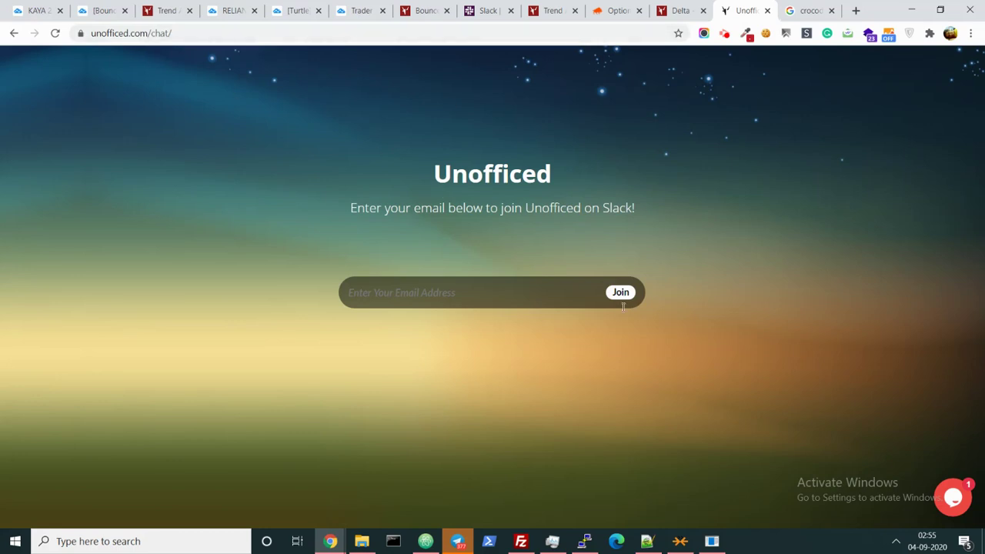
# Switch to the Unofficed Slack workspace, view the daytraders channel, and return to the GMR Infra short idea's notes in TradingView
pyautogui.click(489, 11)
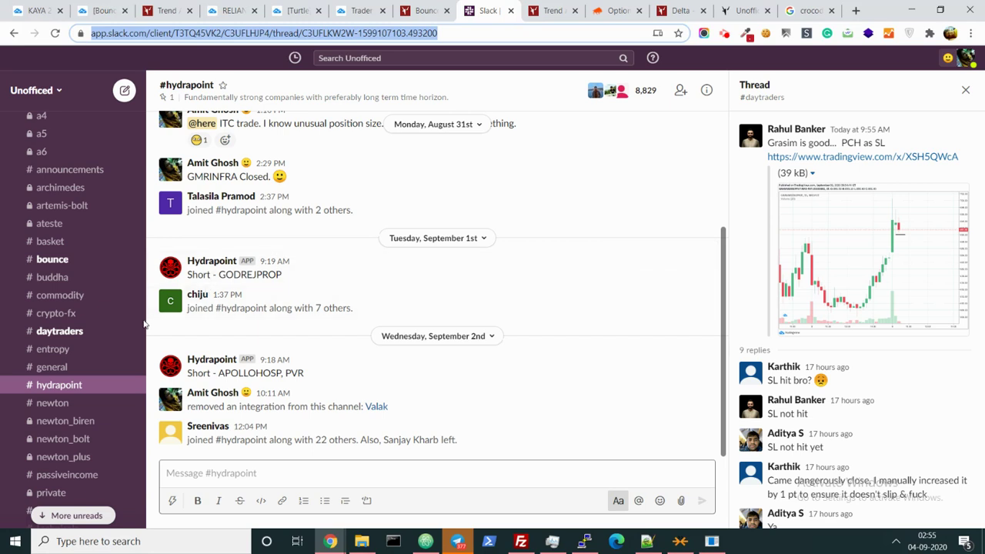
pyautogui.click(73, 331)
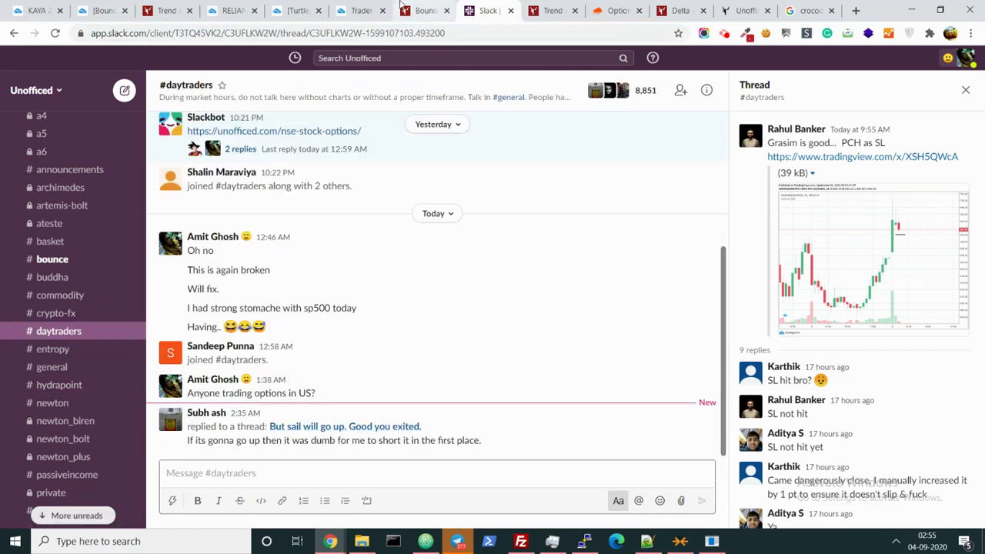
pyautogui.click(424, 11)
pyautogui.click(339, 7)
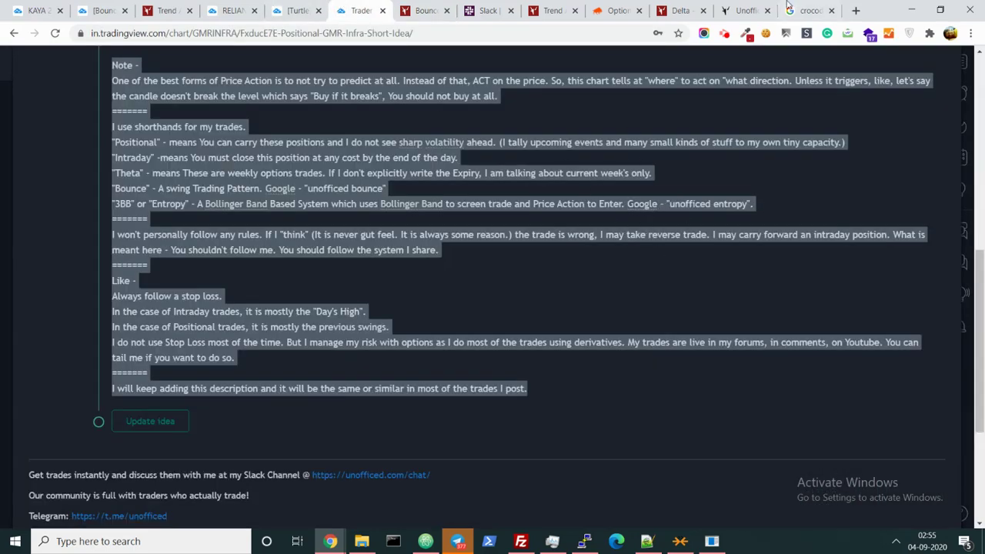
pyautogui.click(732, 38)
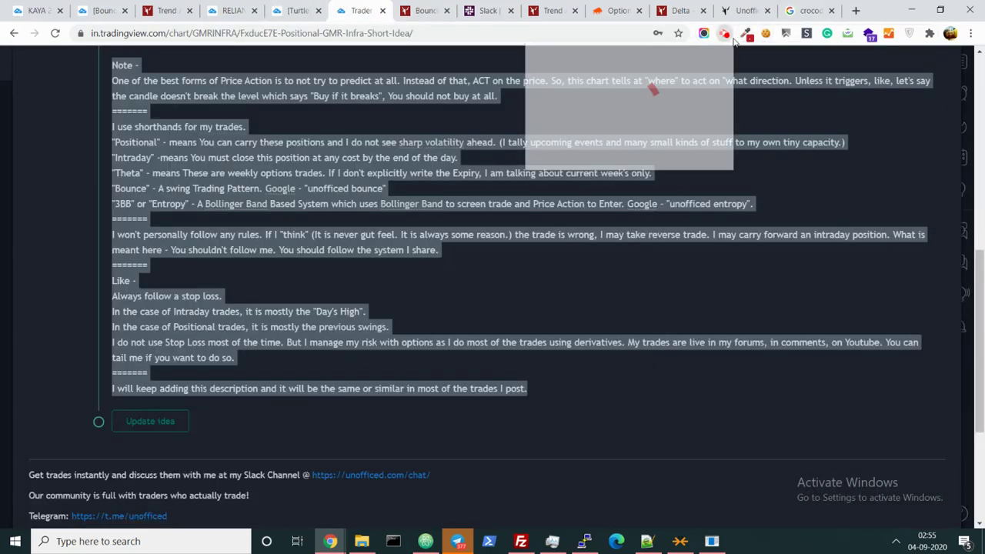